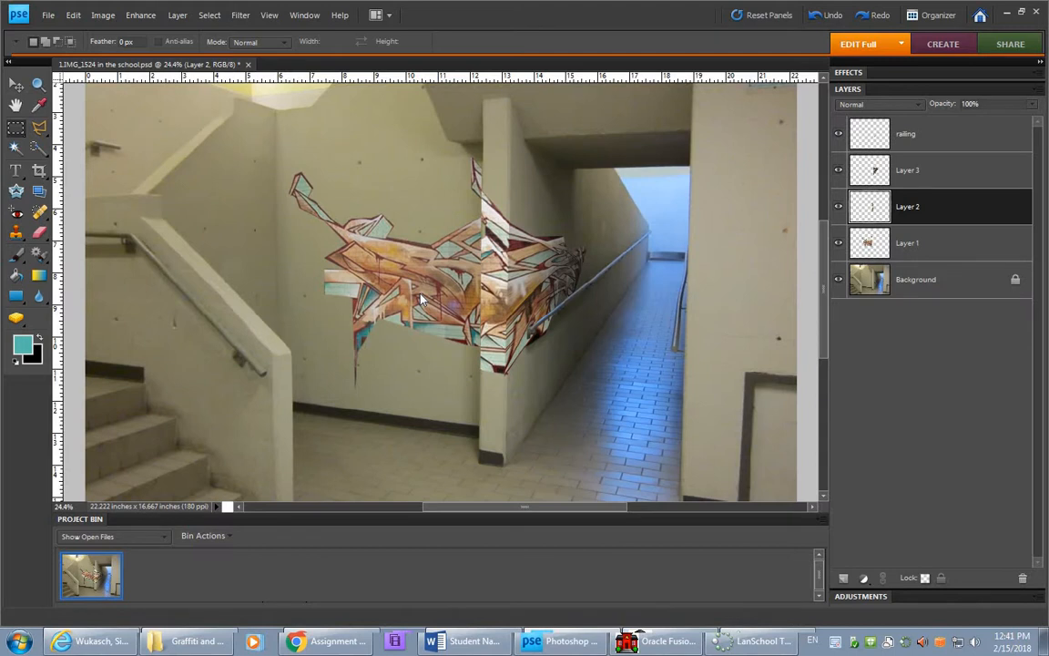
Step: Open 1.DSC_1340.JPG from the Photos around school folder and dock it beside the existing document
click(48, 16)
click(60, 48)
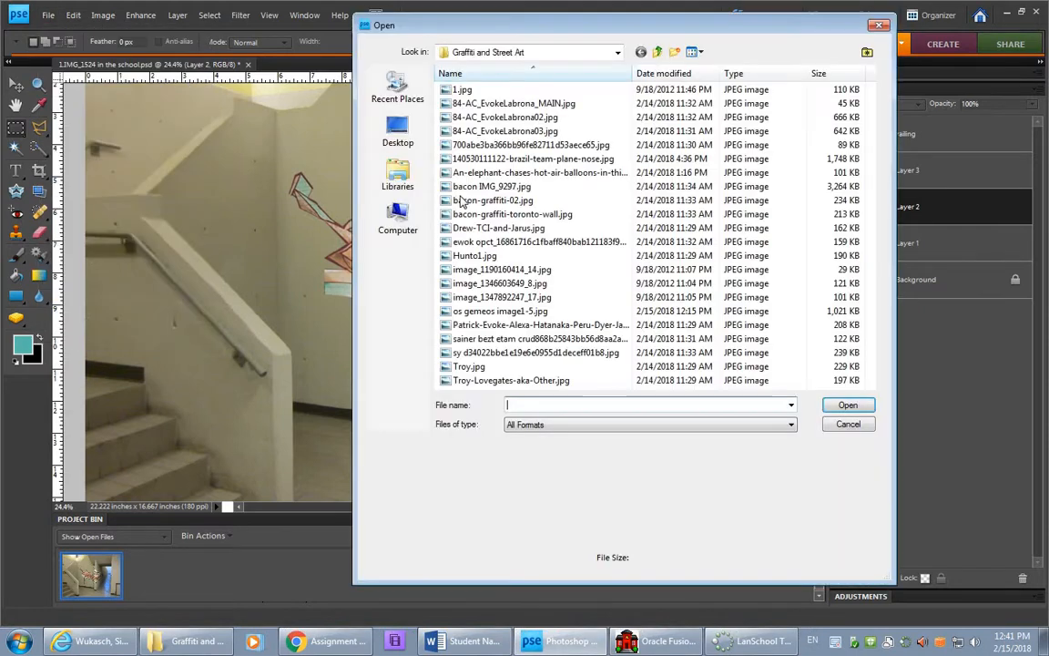
click(656, 52)
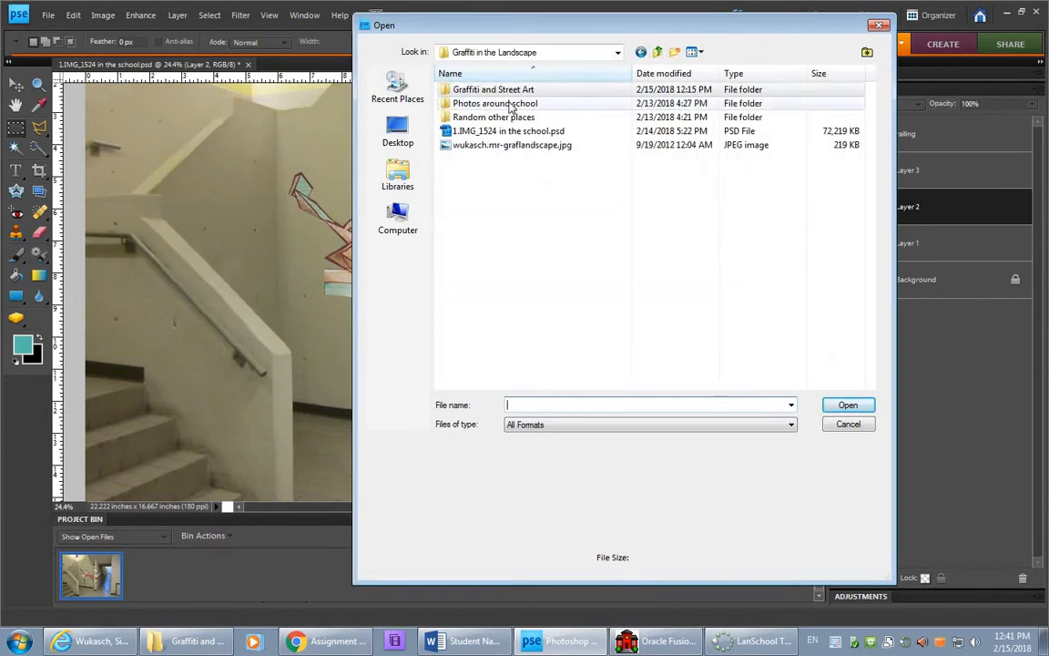
double_click(511, 107)
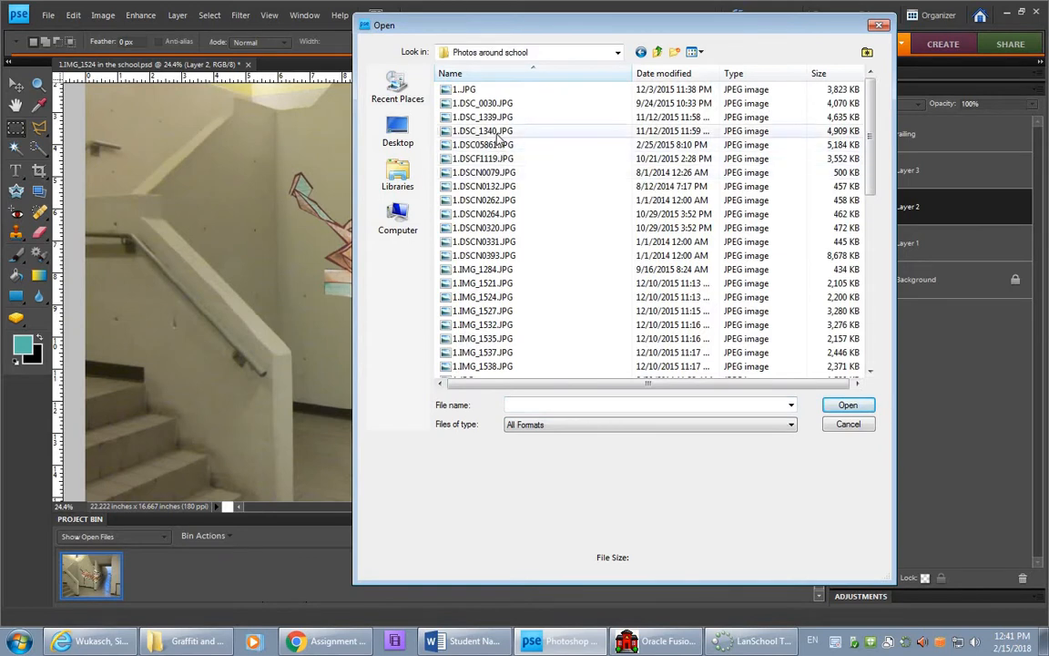
click(483, 131)
click(846, 404)
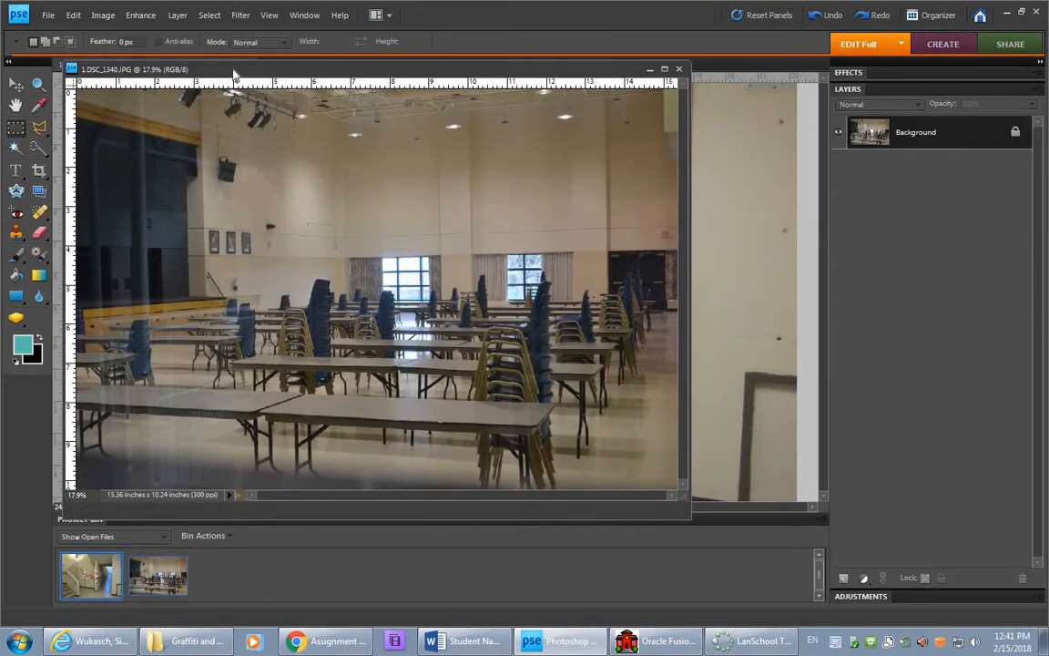
drag(230, 75, 316, 64)
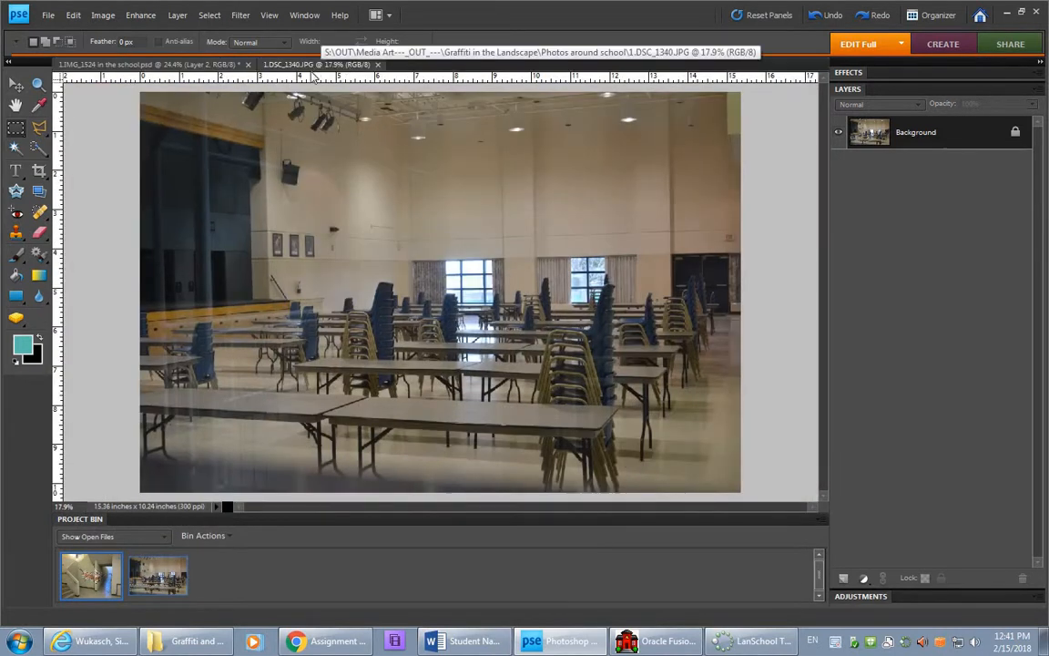
Step: Open bacon-graffiti-02.jpg from the Graffiti and Street Art folder, browsing with large icons, and dock it with the other documents
click(48, 15)
click(74, 42)
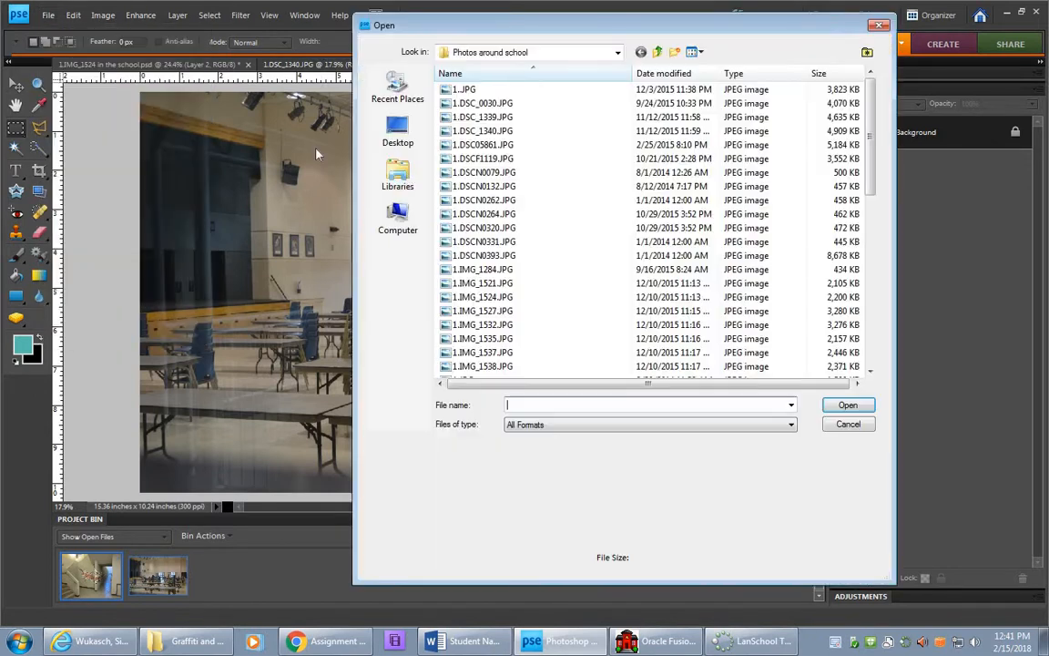
click(658, 53)
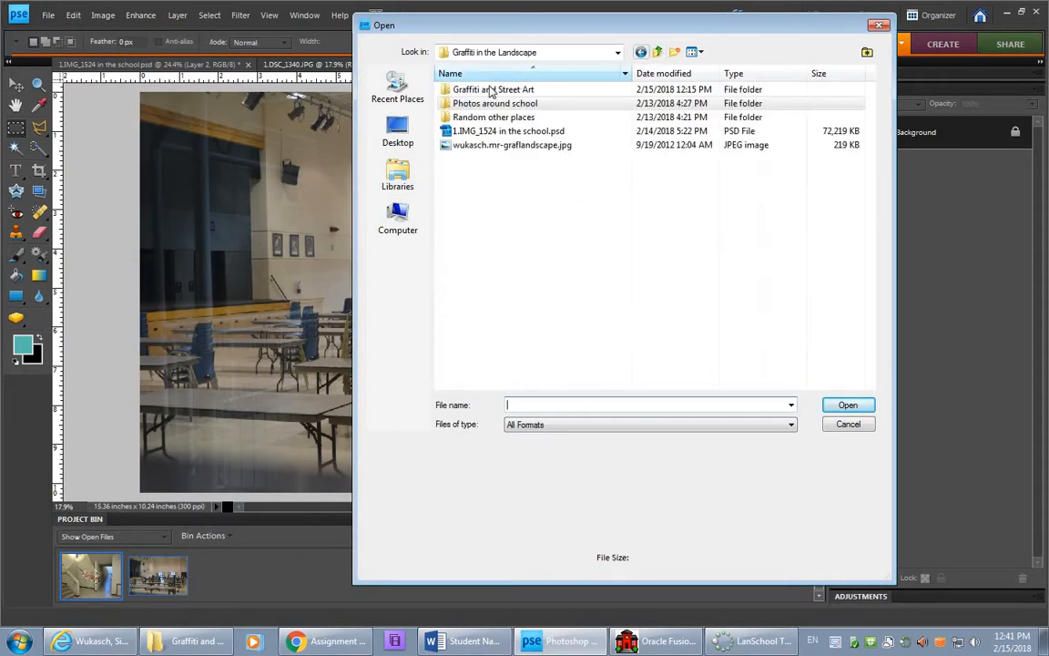
double_click(482, 93)
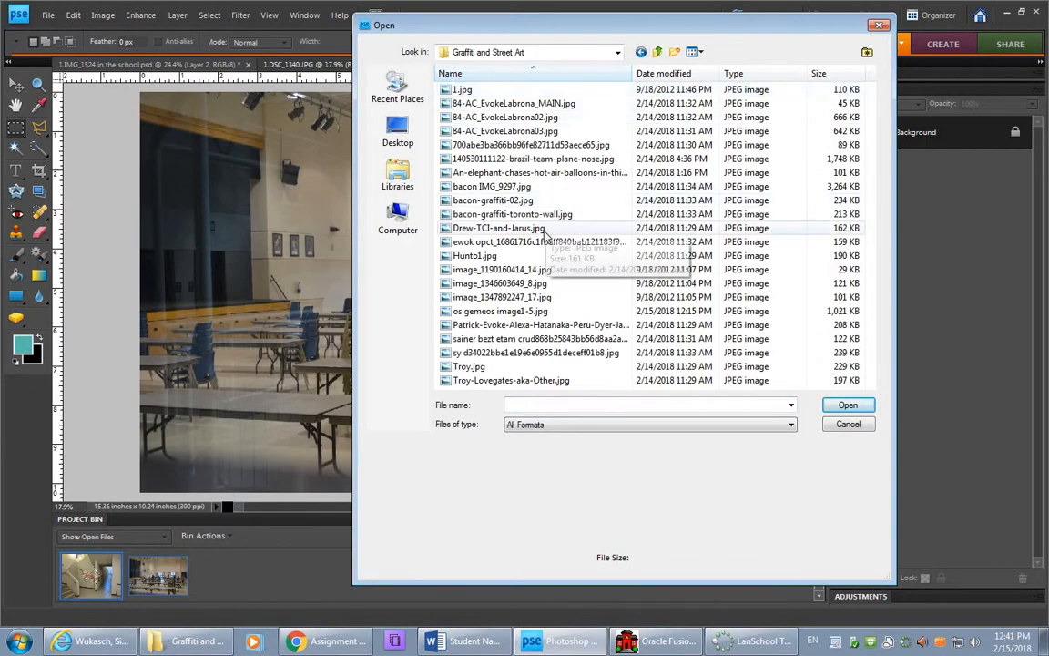
click(698, 52)
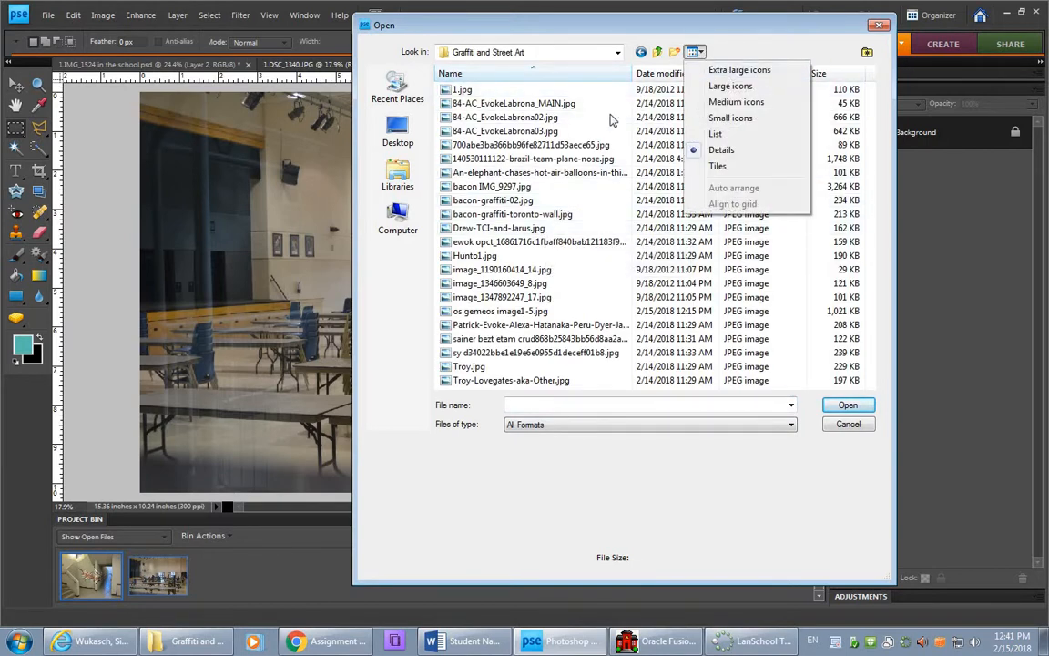
click(729, 87)
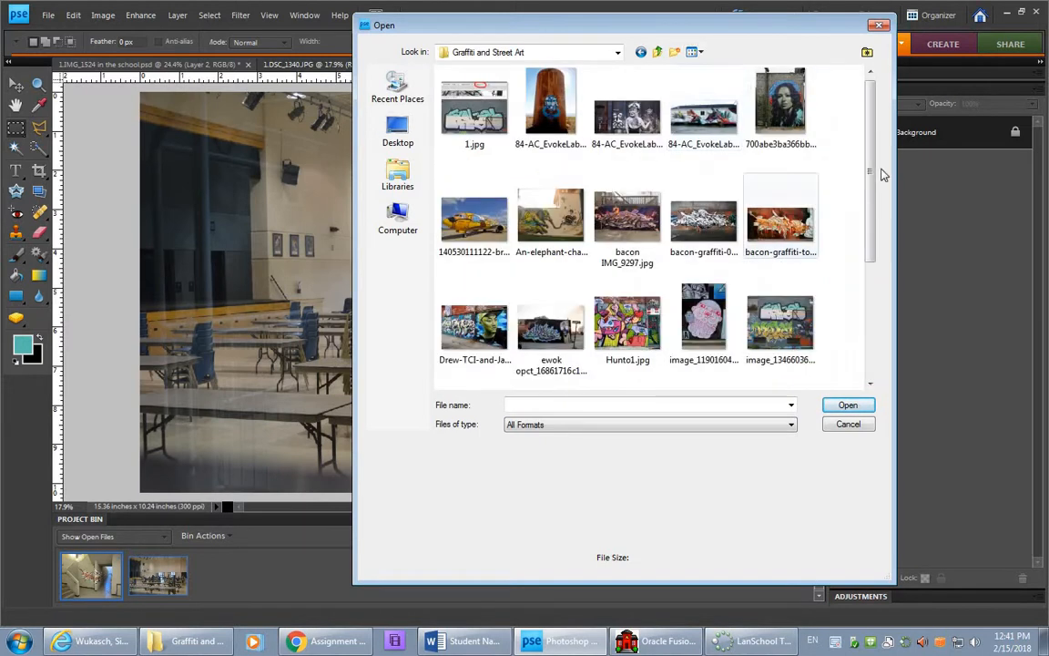
drag(871, 166, 871, 204)
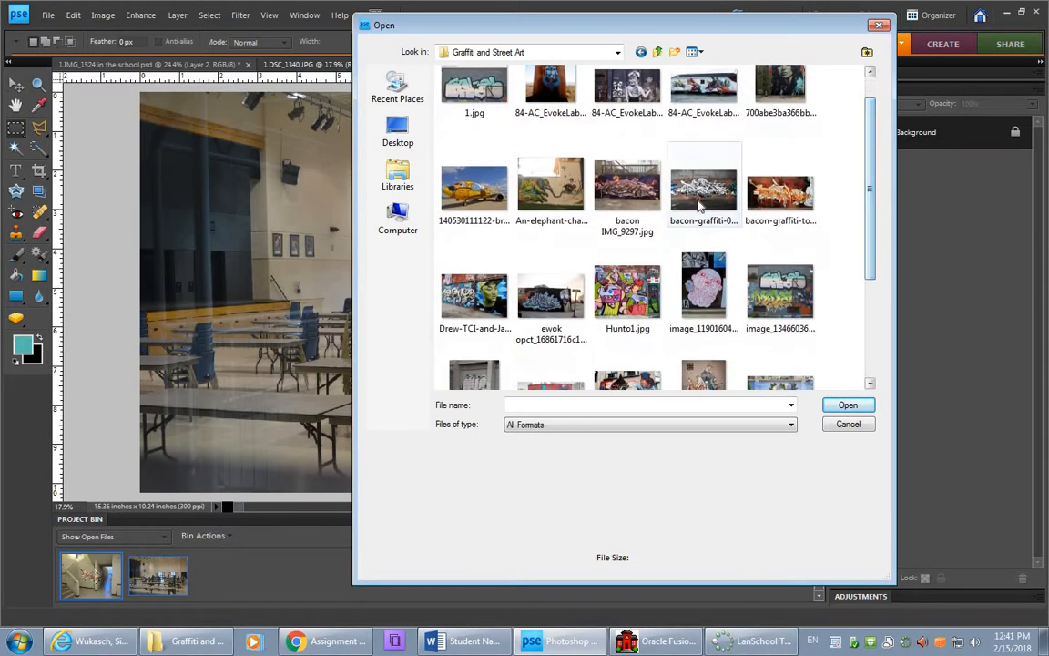
click(702, 188)
click(848, 406)
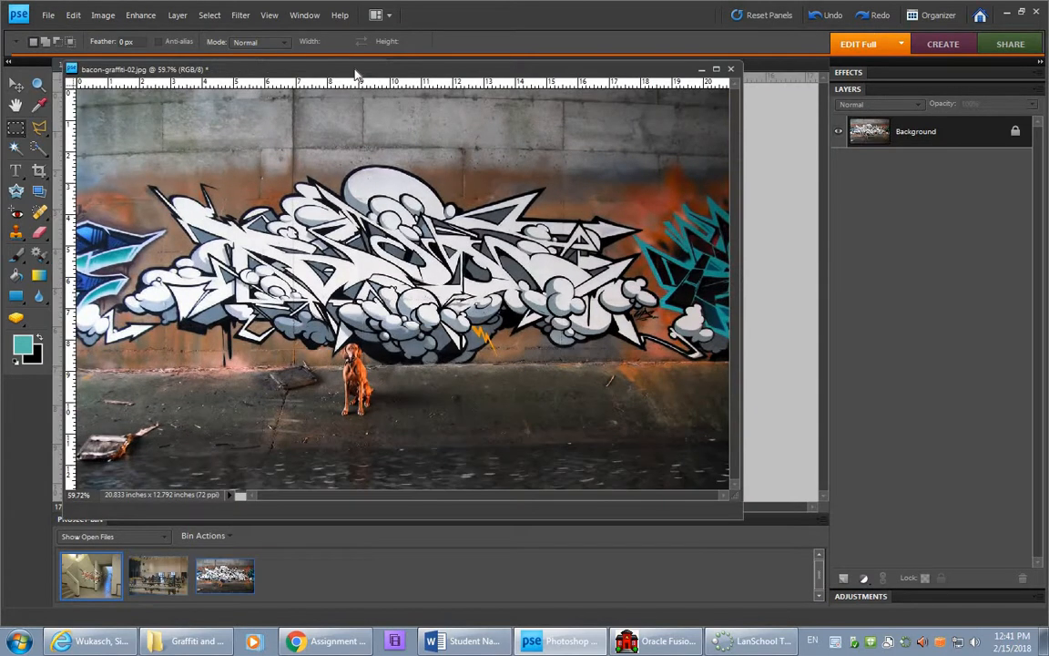
drag(359, 73, 402, 67)
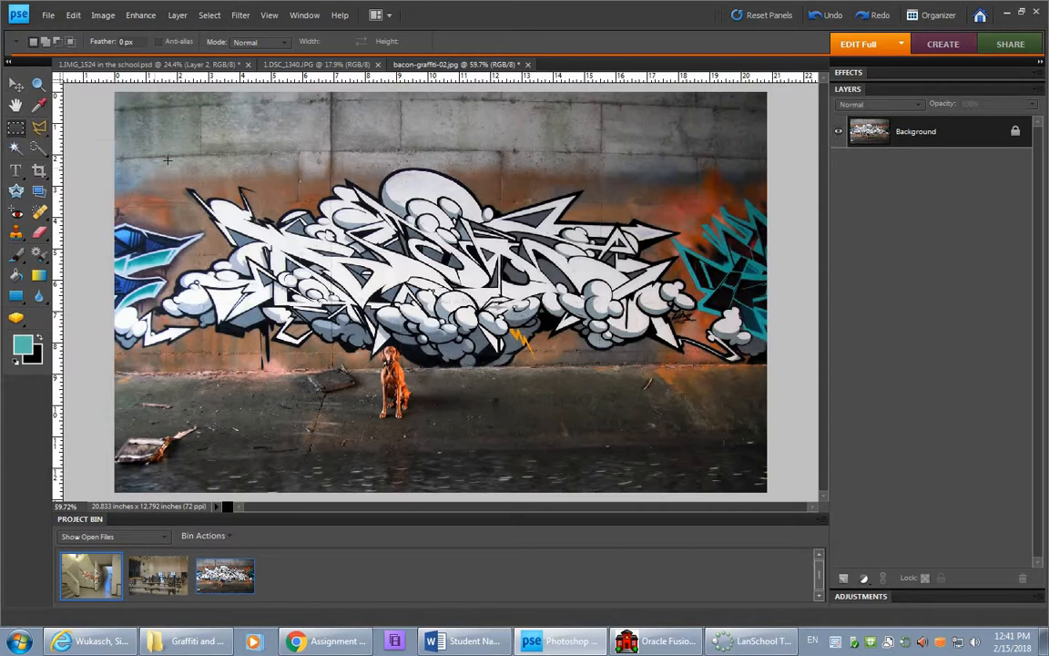
Step: Select a rectangular area around the white graffiti piece and move it into the 1.DSC_1340.JPG photo as a new layer
drag(448, 296, 705, 417)
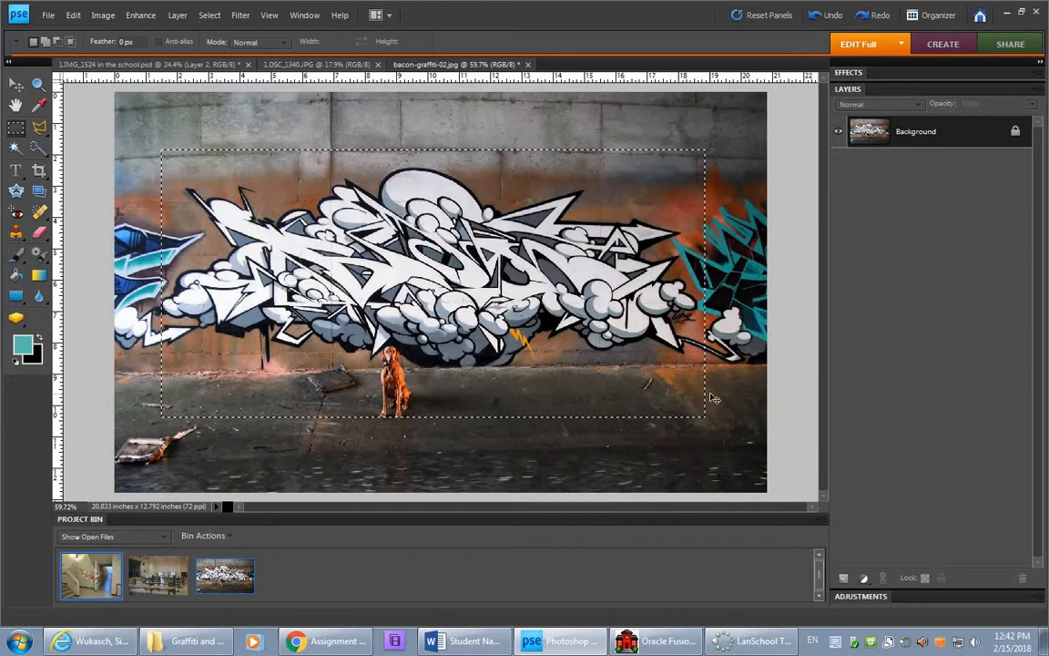
click(16, 83)
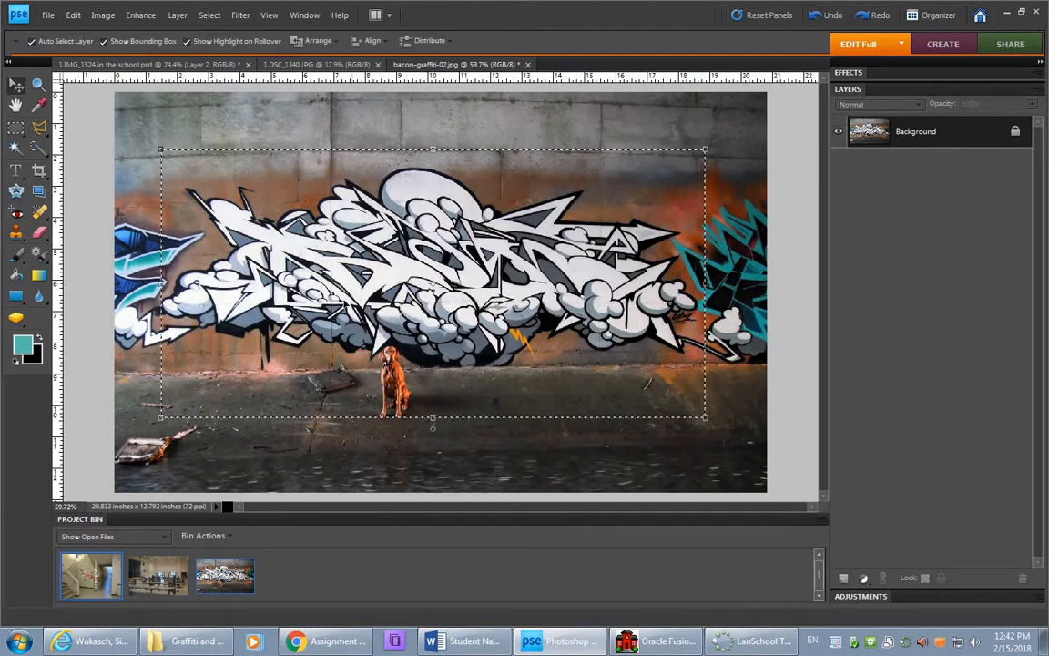
drag(295, 352, 169, 580)
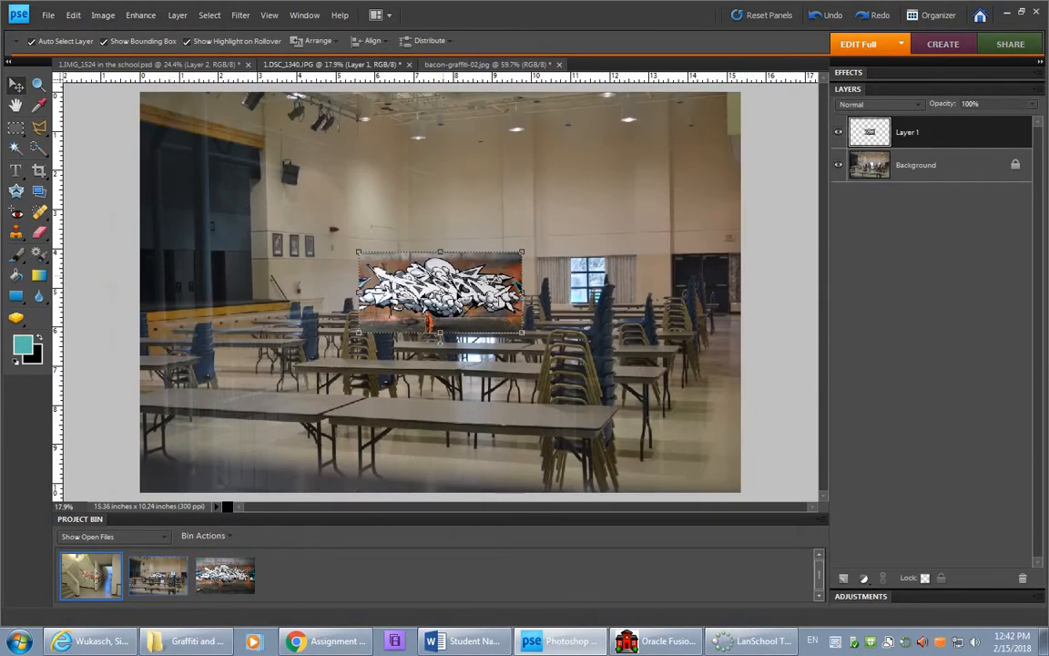
Step: Reposition the graffiti layer on the hall's back wall so its lower edge sits just over the tops of the windows
drag(439, 291, 609, 201)
key(ctrl+v)
drag(969, 298, 1022, 578)
drag(430, 286, 479, 184)
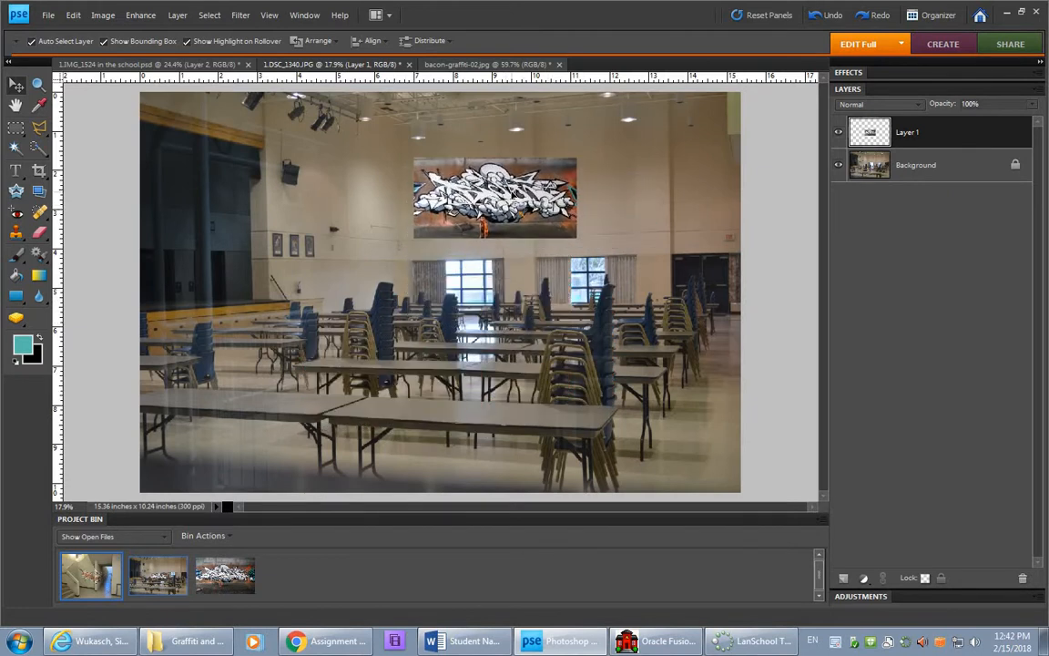
key(ctrl+z)
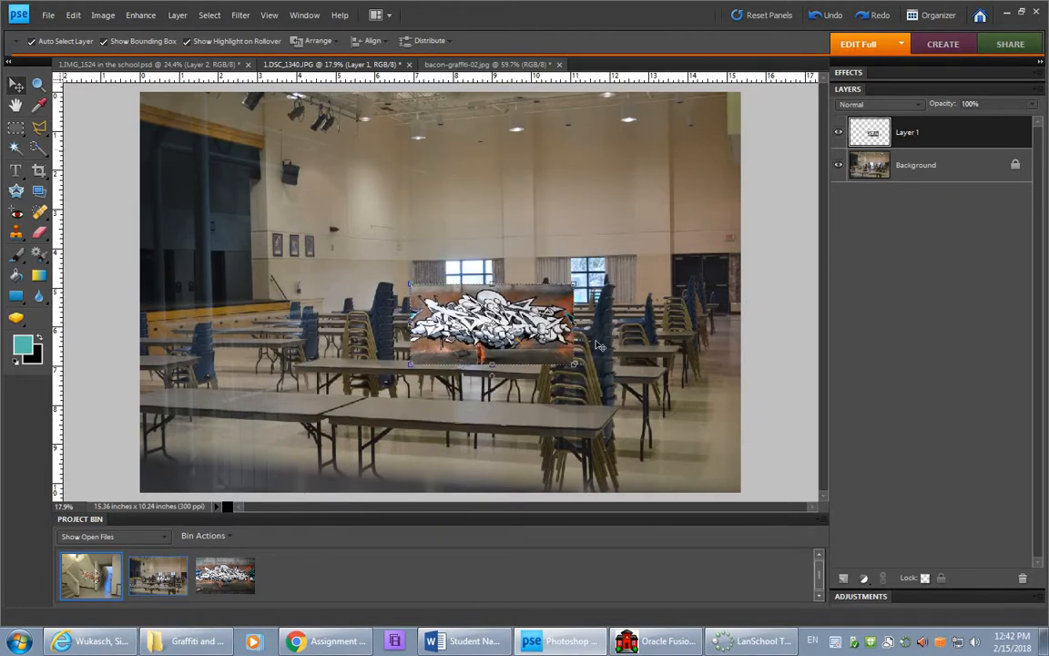
drag(450, 310, 439, 162)
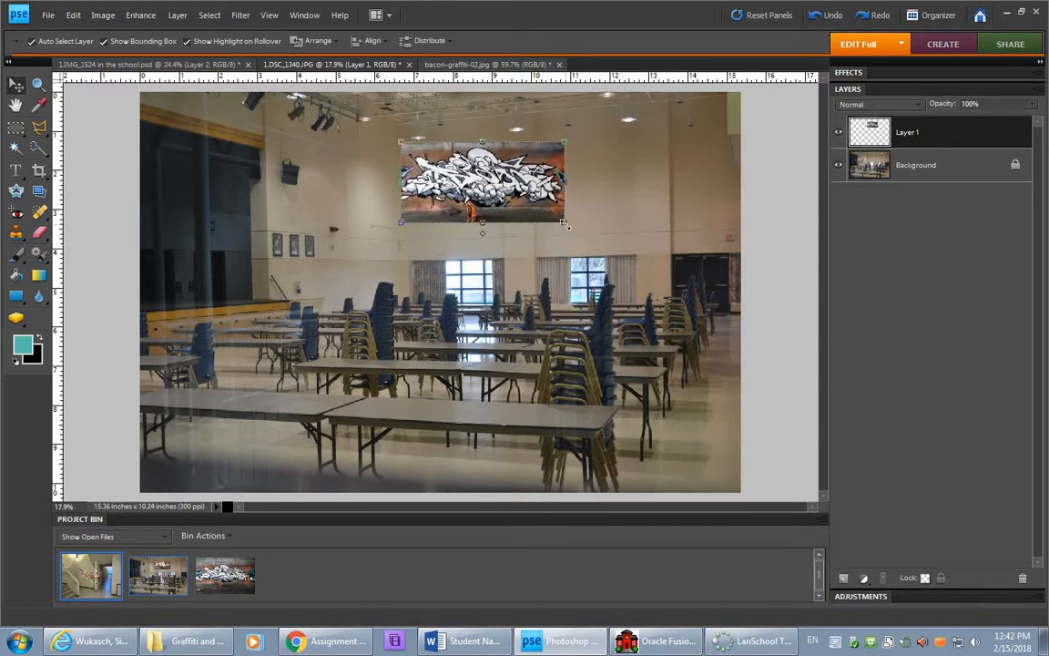
drag(509, 195, 530, 240)
drag(550, 281, 524, 179)
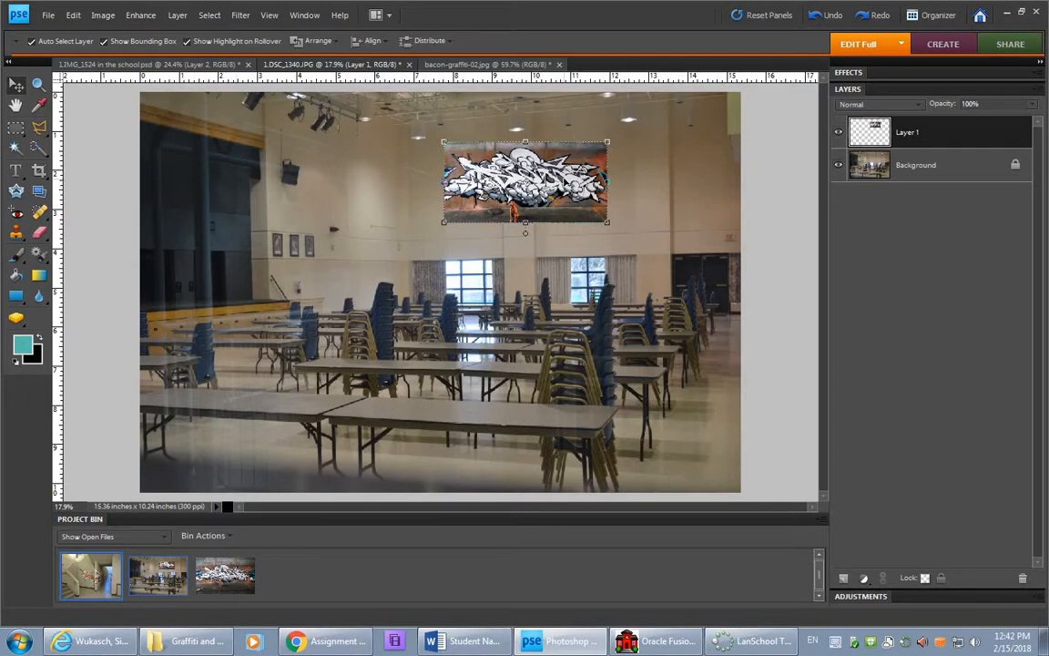
drag(498, 162, 467, 201)
drag(524, 224, 523, 227)
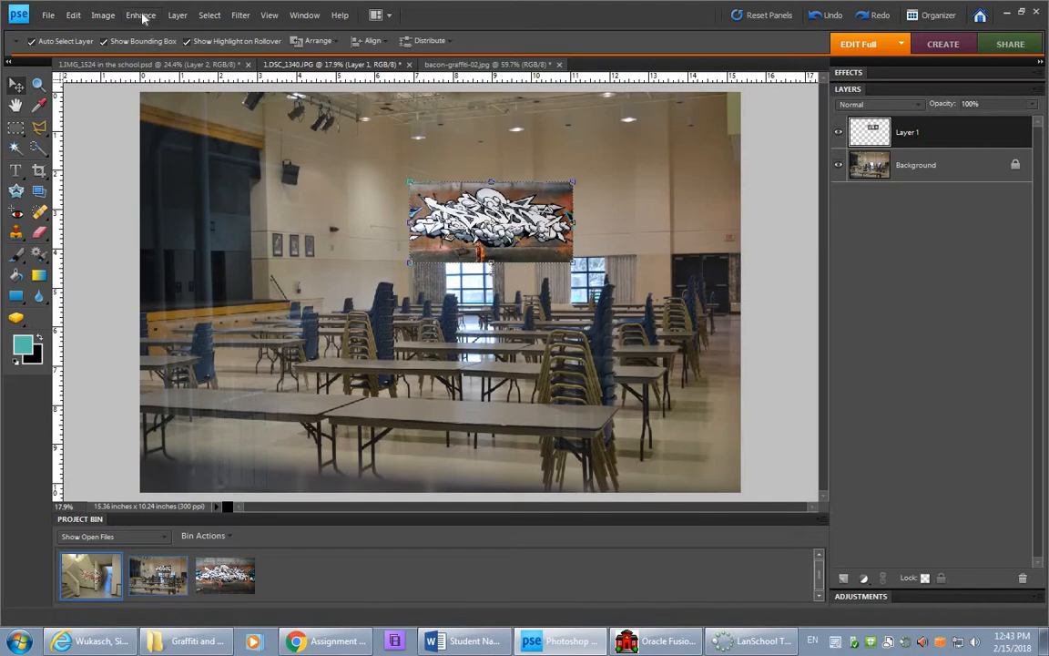
click(105, 16)
mouse_move(120, 45)
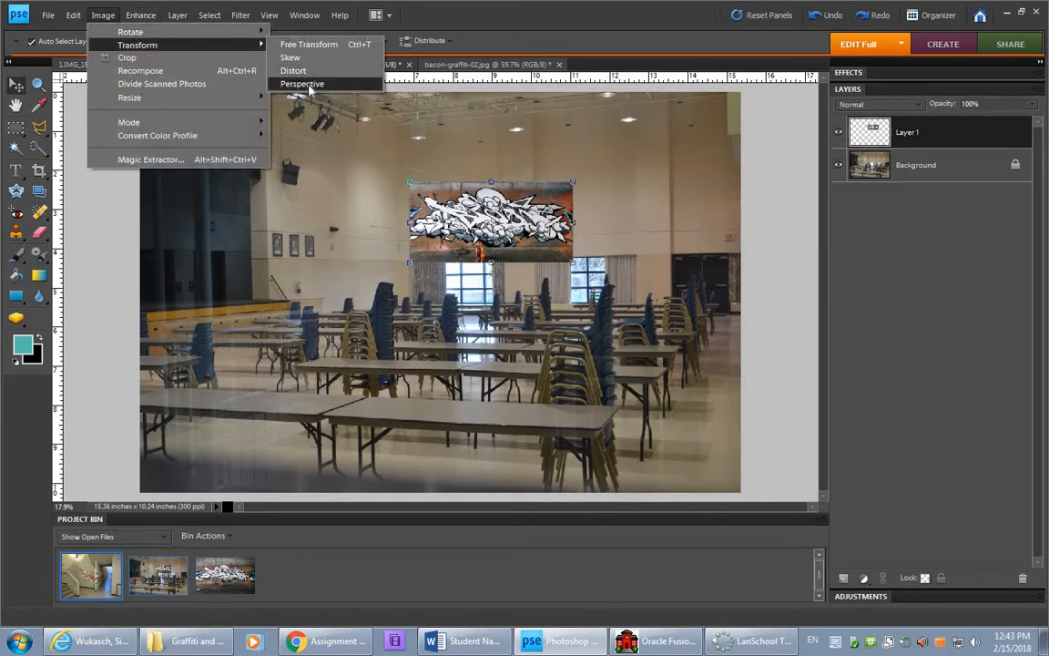
click(473, 17)
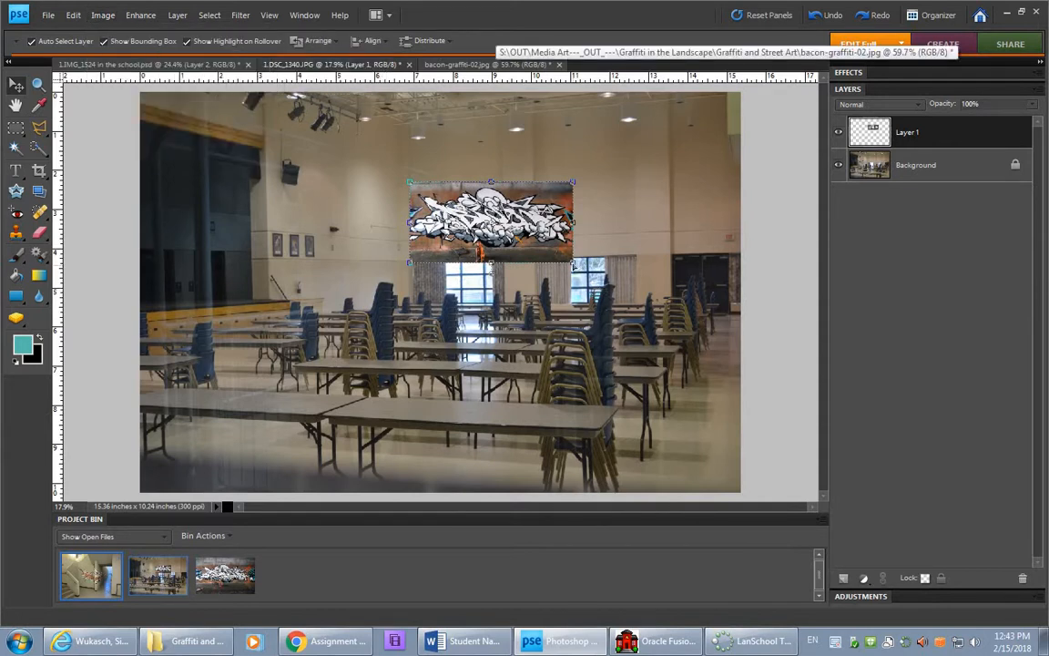
mouse_move(572, 265)
mouse_down()
mouse_move(590, 256)
mouse_move(567, 248)
mouse_up()
click(432, 273)
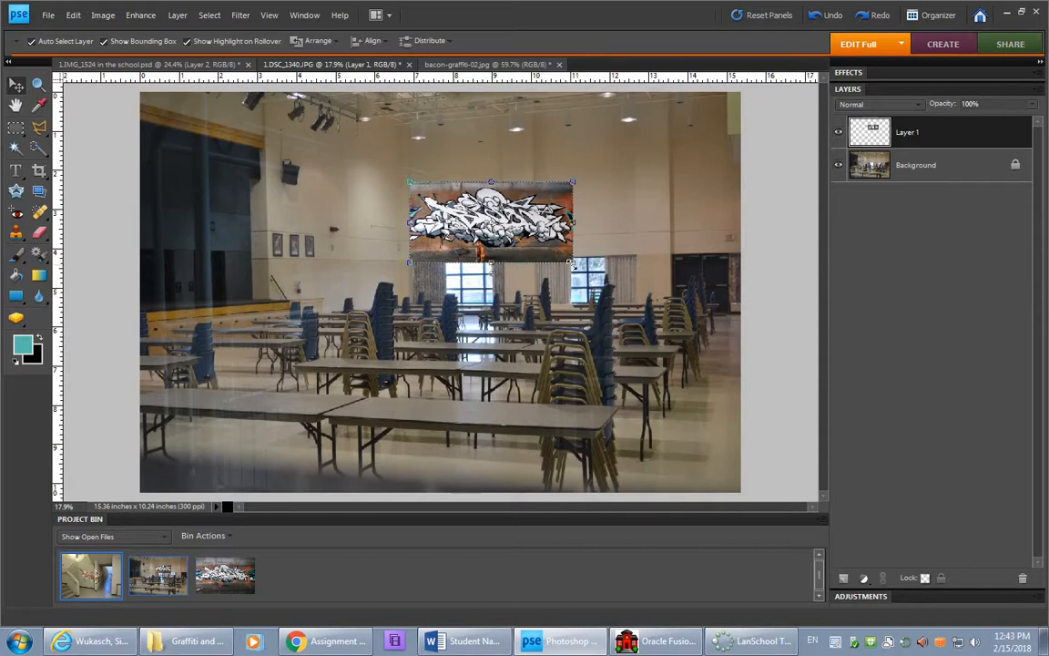
Step: Scale the graffiti layer proportionally to about 199.5% and position it over the back wall and windows
drag(571, 264, 719, 377)
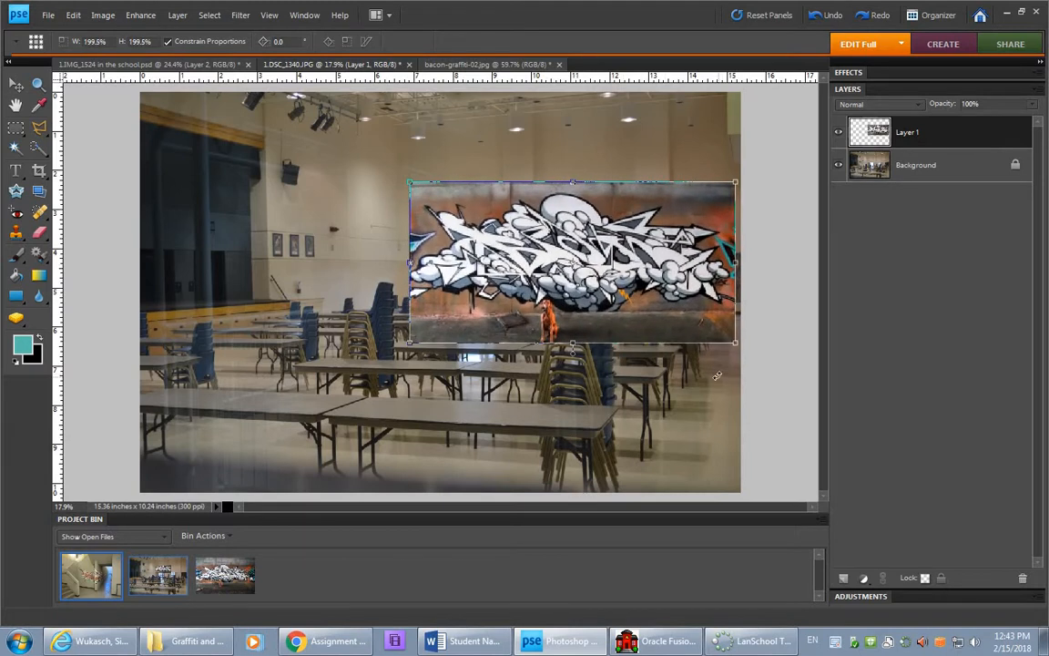
drag(605, 285, 594, 229)
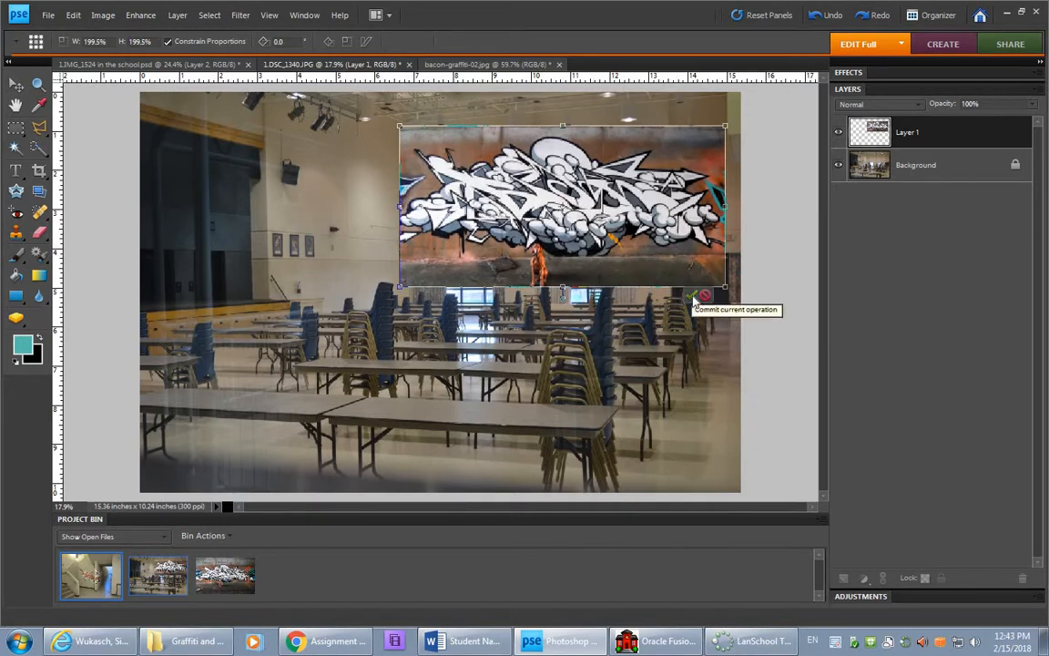
click(693, 298)
mouse_move(581, 240)
mouse_down()
mouse_move(620, 224)
mouse_move(586, 240)
mouse_up()
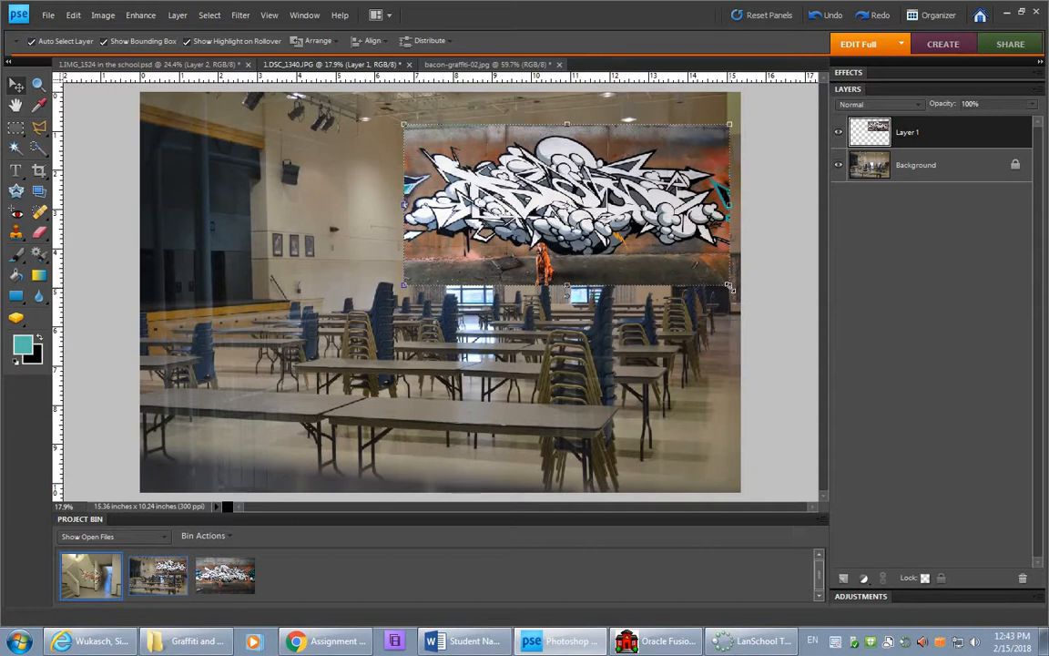
Step: Distort the graffiti layer's corners to follow the back wall's perspective, raising its upper-right corner to the photo's corner and widening the left side slightly
mouse_move(730, 288)
mouse_down()
mouse_move(740, 261)
mouse_move(741, 293)
mouse_up()
drag(733, 129, 741, 91)
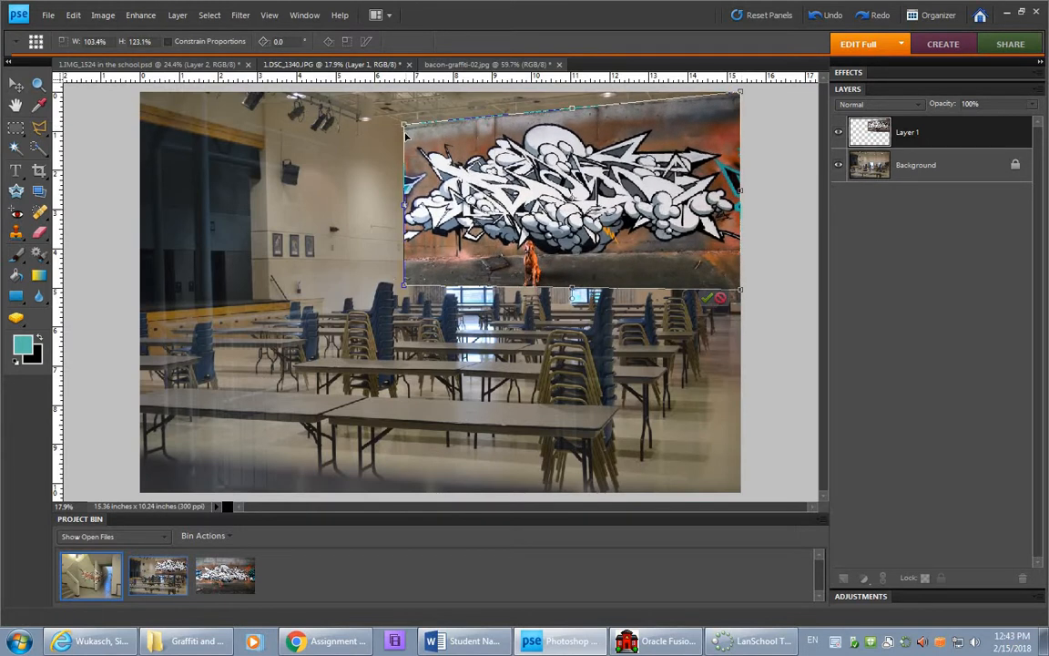
mouse_move(405, 124)
mouse_down()
mouse_move(412, 150)
mouse_move(395, 128)
mouse_up()
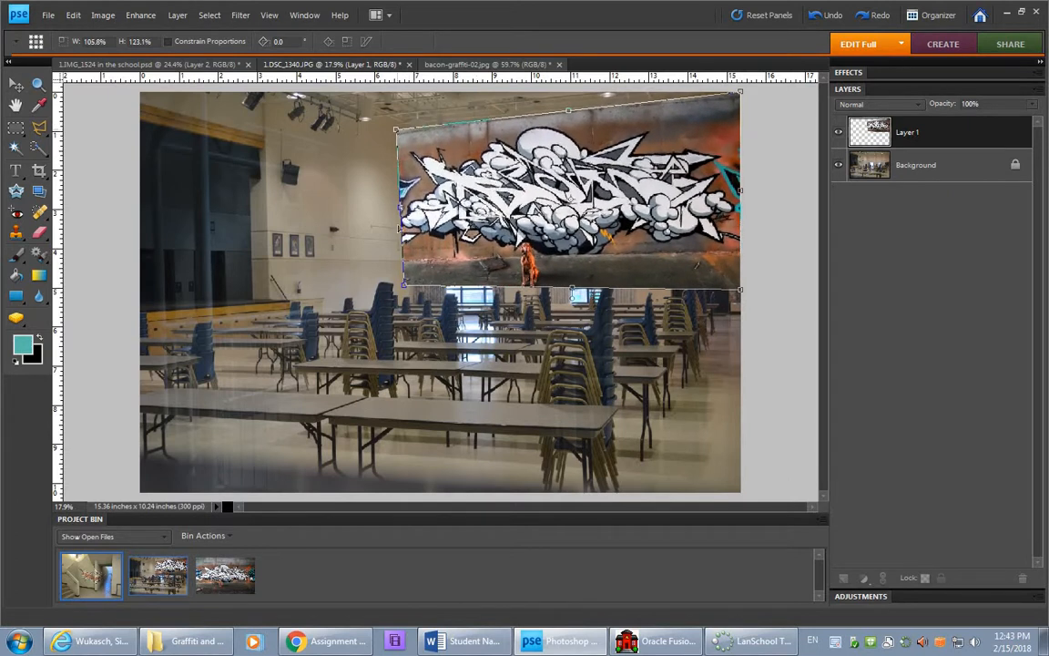
drag(404, 286, 397, 290)
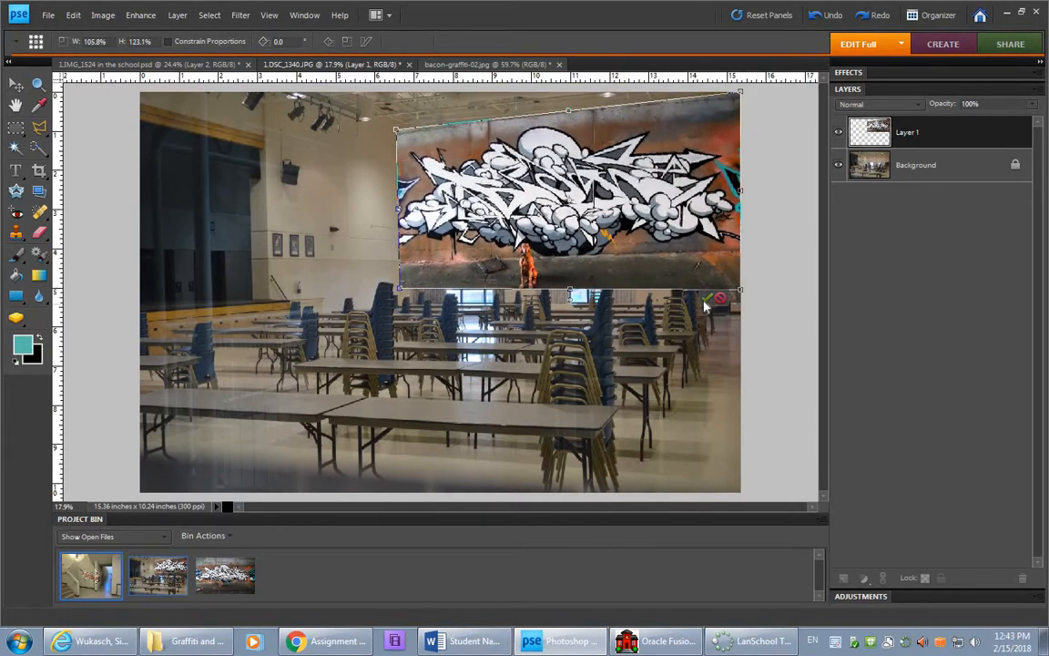
click(706, 298)
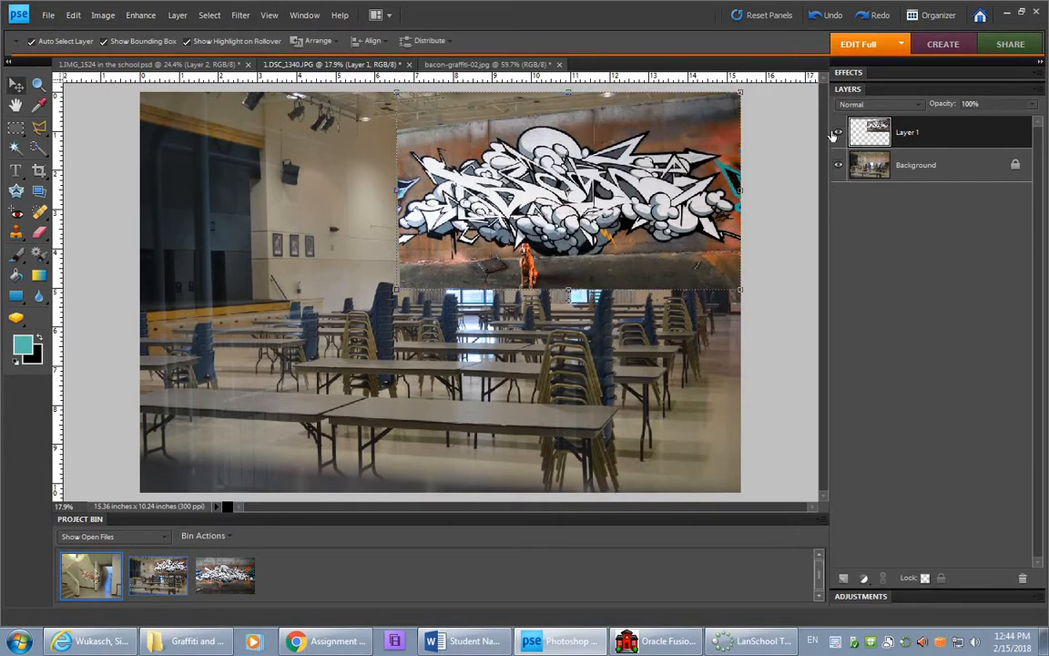
Step: Check the wall beneath the graffiti by toggling Layer 1's visibility, and lower the layer's opacity to 10%
click(839, 134)
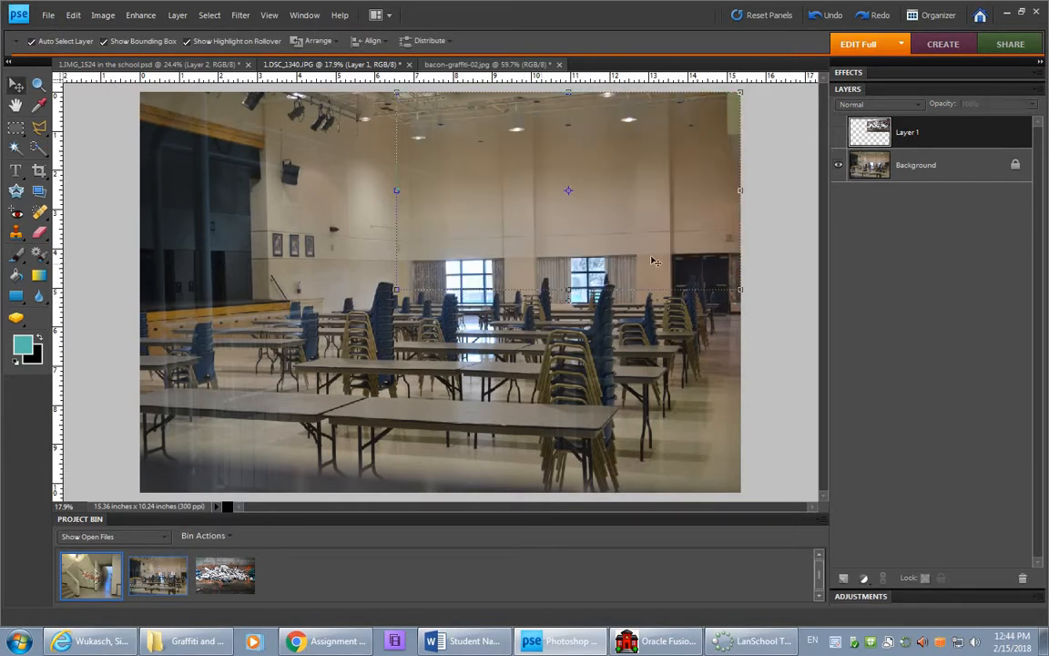
click(839, 135)
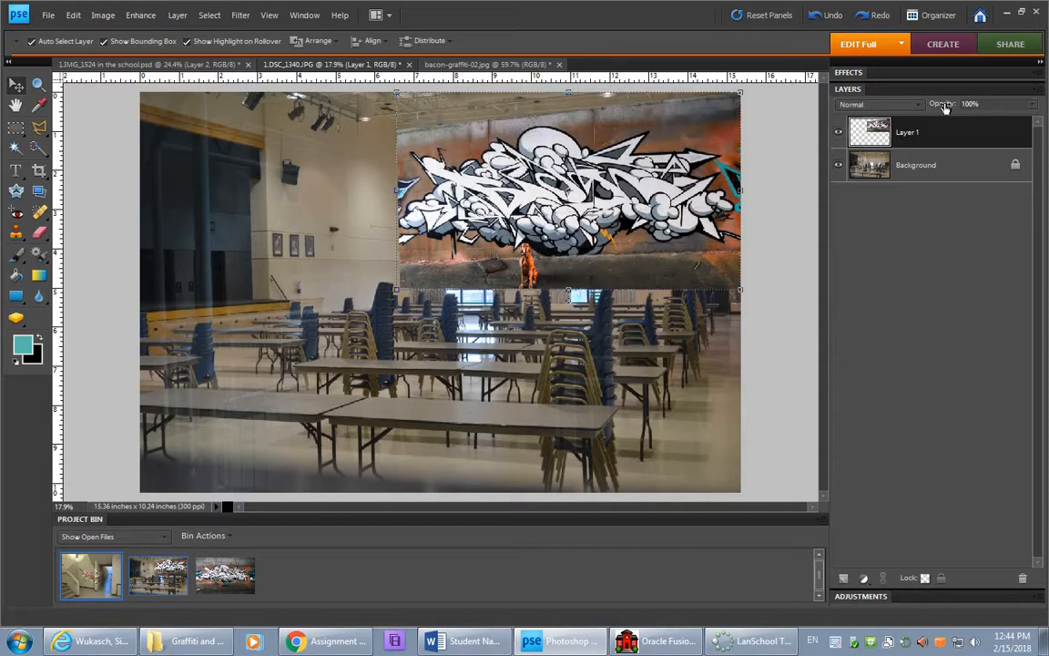
drag(945, 107, 815, 105)
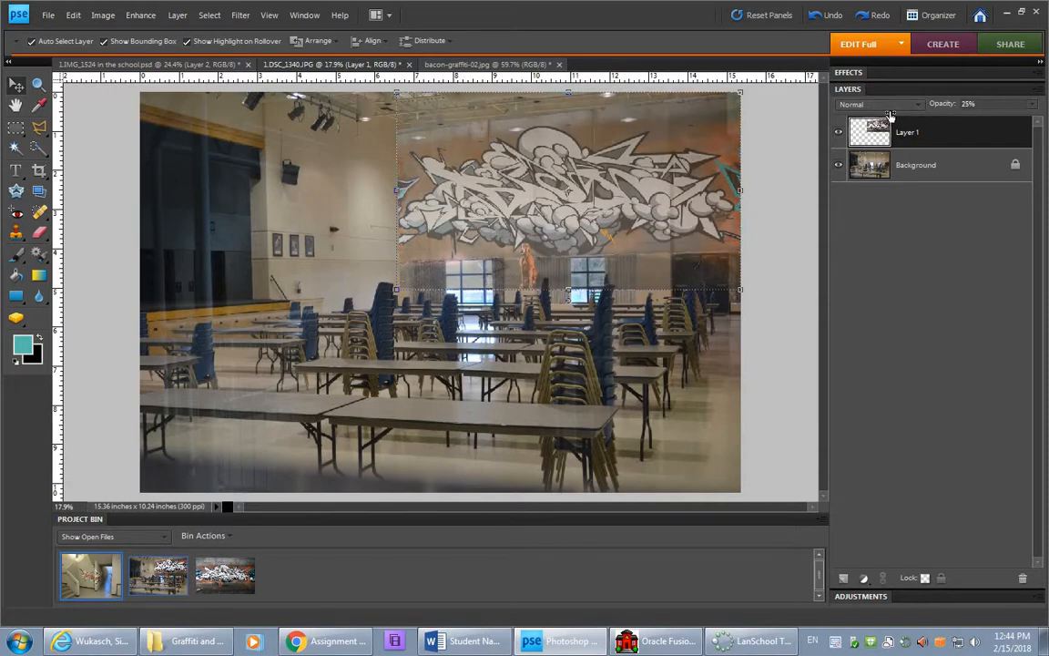
drag(890, 115, 886, 117)
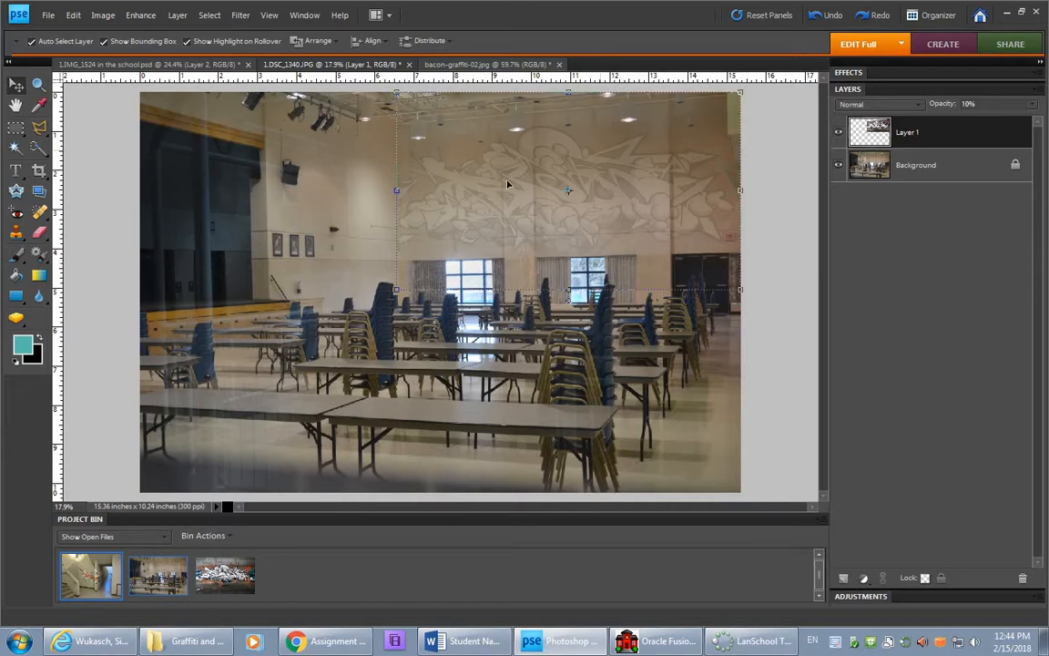
Step: Cut the window, curtain and door areas out of the graffiti layer with the Polygonal Lasso and restore the layer's opacity to 100%
click(39, 129)
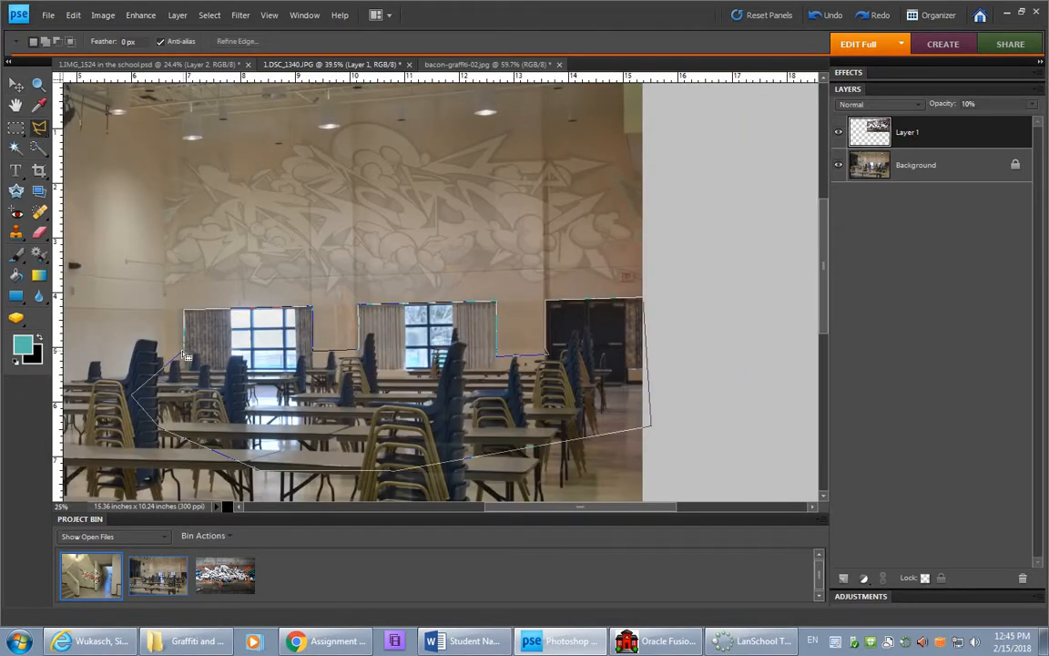
click(185, 356)
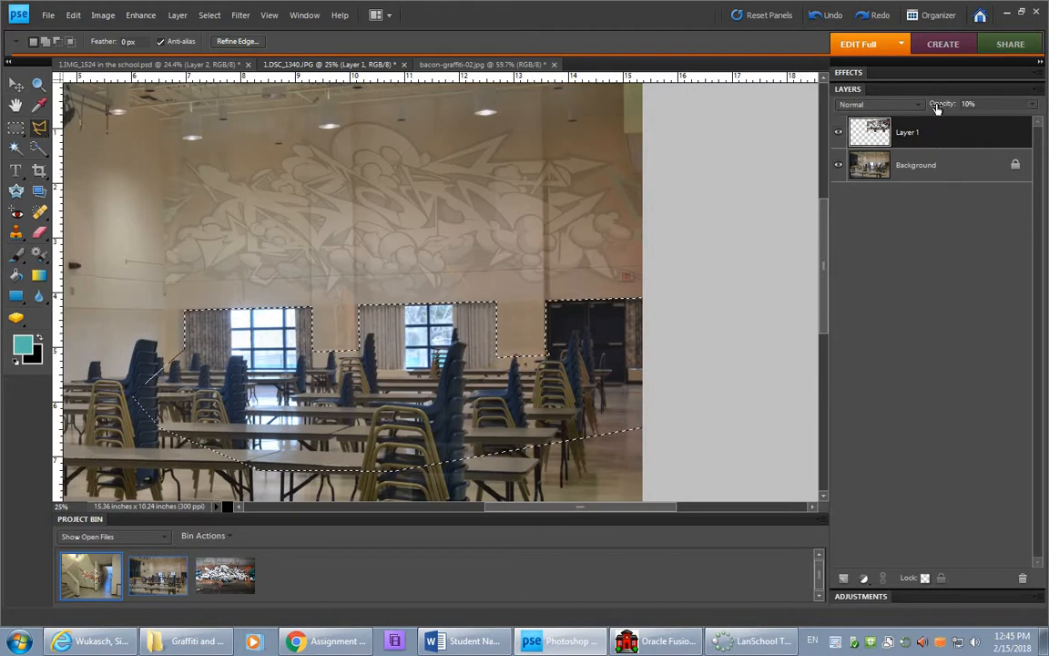
drag(938, 108, 1026, 103)
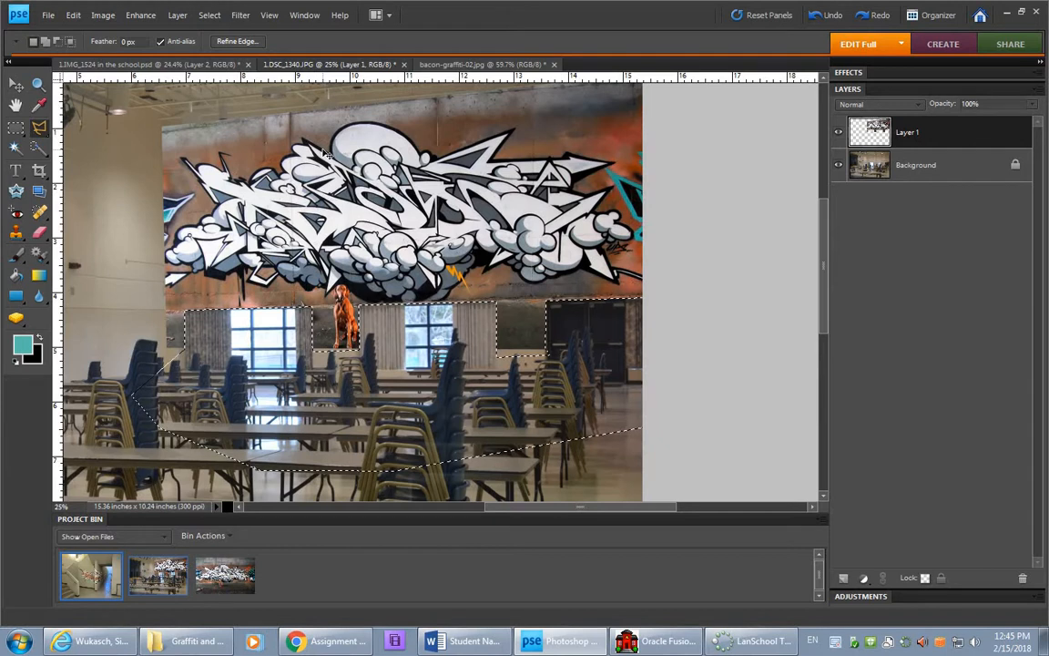
key(ctrl+d)
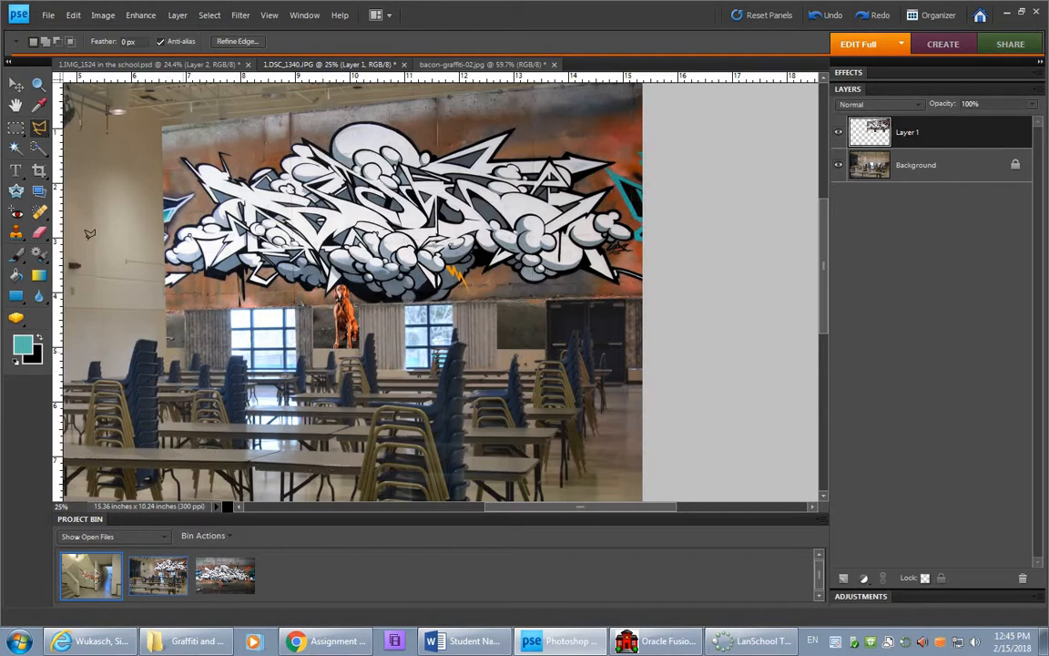
Step: Erase the dog and the leftover background around it between the two windows, using 40 px and 27 px Eraser brushes
scroll(177, 331, up, 1)
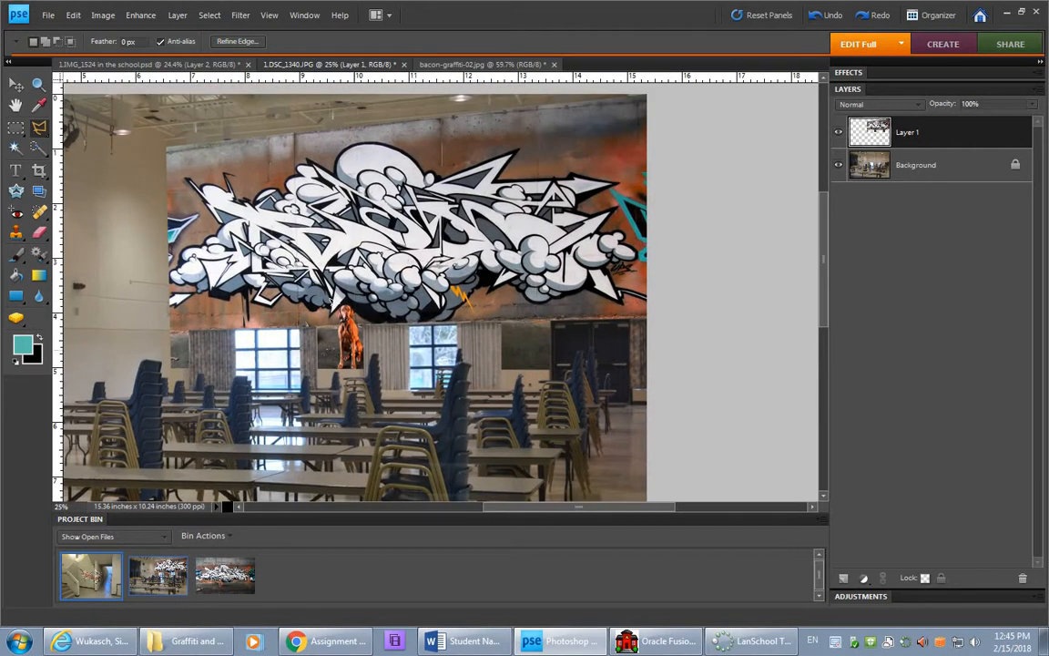
click(37, 234)
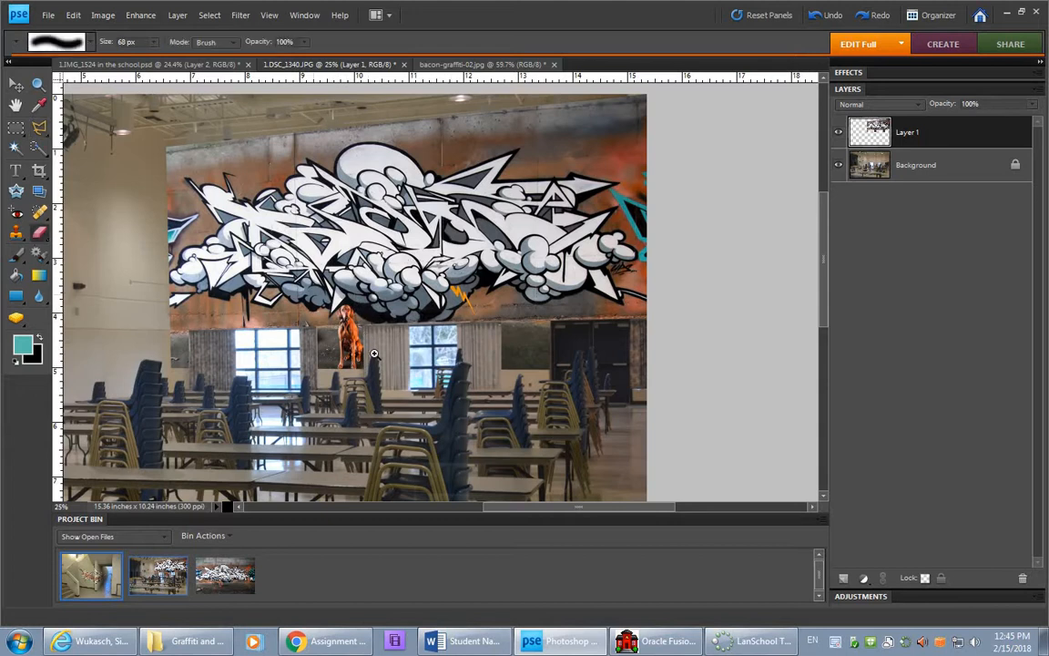
scroll(358, 351, up, 5)
key(bracketleft)
key(bracketleft)
key(bracketleft)
key(bracketleft)
key(bracketleft)
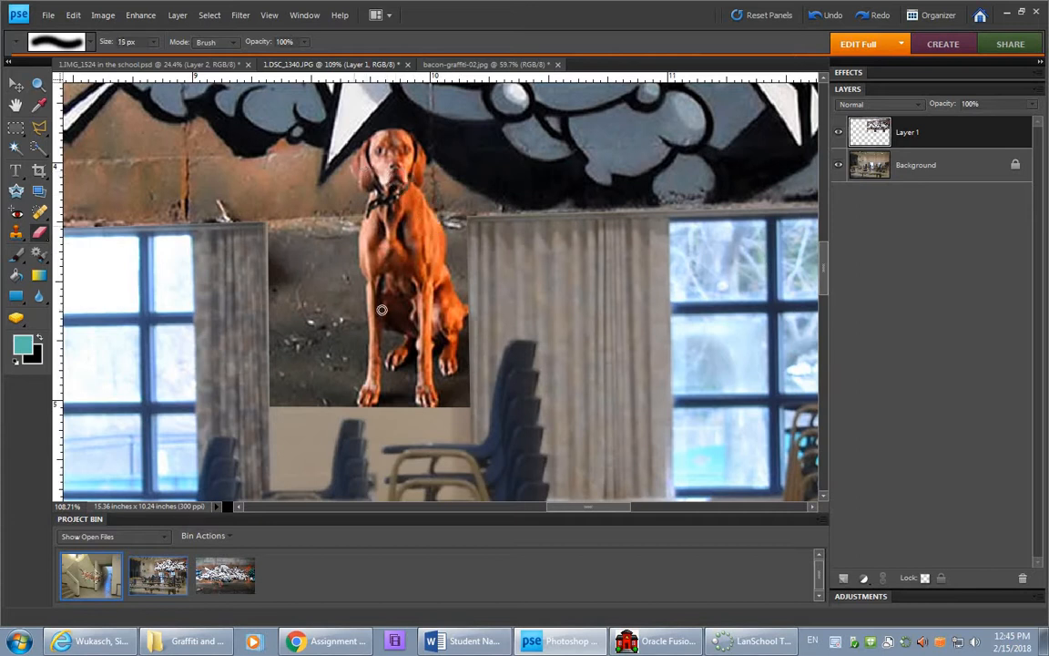
key(bracketright)
key(bracketright)
key(bracketright)
key(bracketright)
mouse_move(355, 408)
mouse_down()
mouse_move(375, 345)
mouse_move(364, 166)
mouse_up()
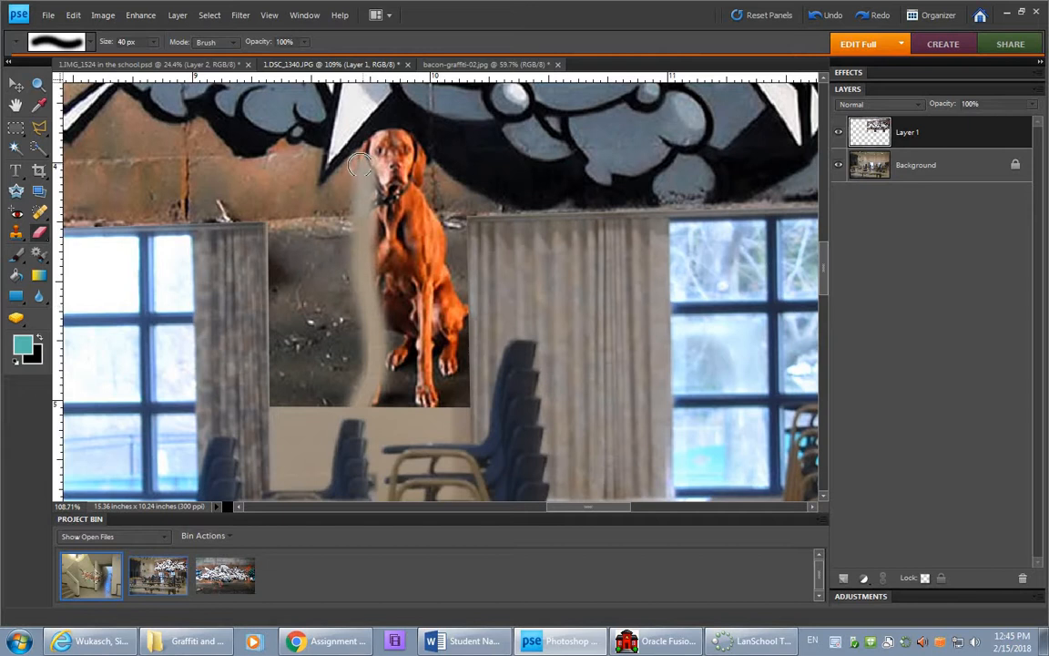
drag(632, 368, 565, 456)
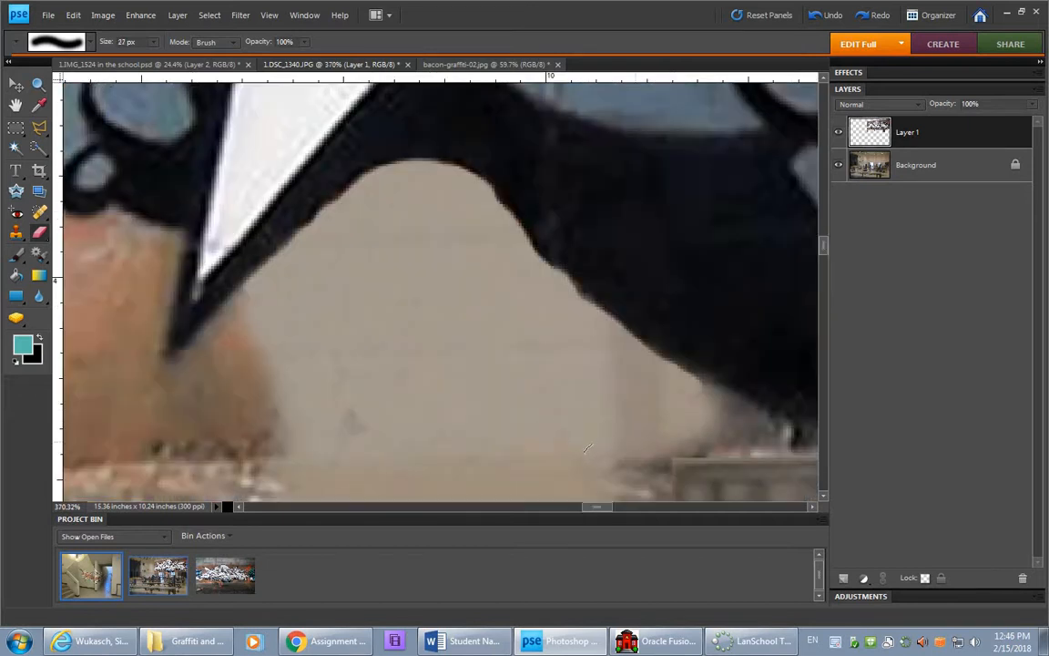
key(ctrl+0)
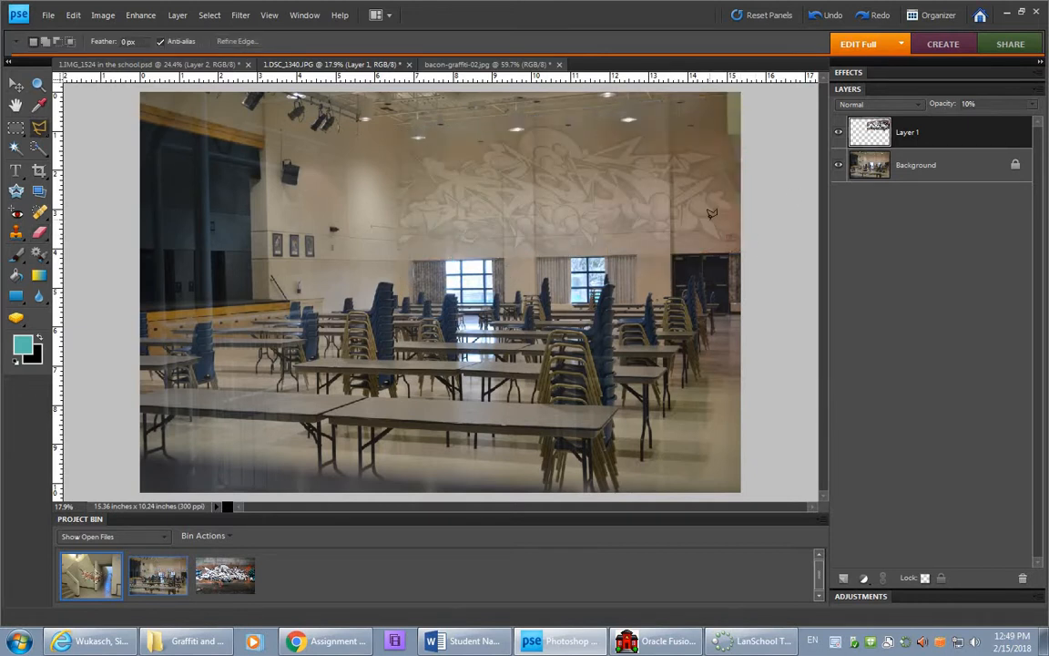
Step: Select the exit sign and hanging ceiling fixtures with the Polygonal Lasso and copy them from the Background into a new layer
drag(697, 215, 750, 251)
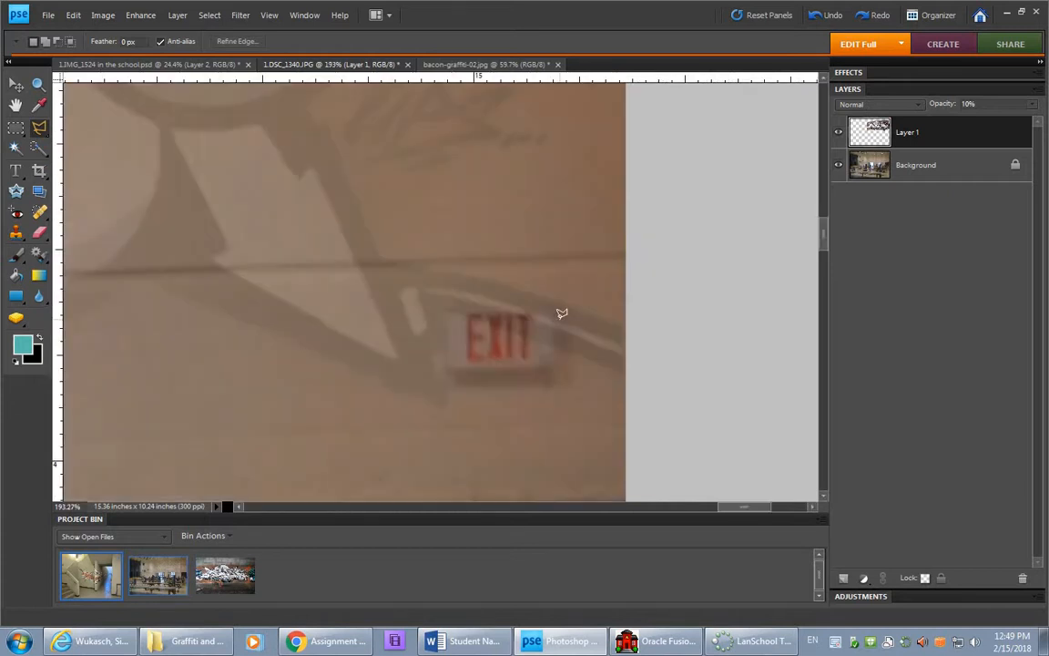
key(ctrl+0)
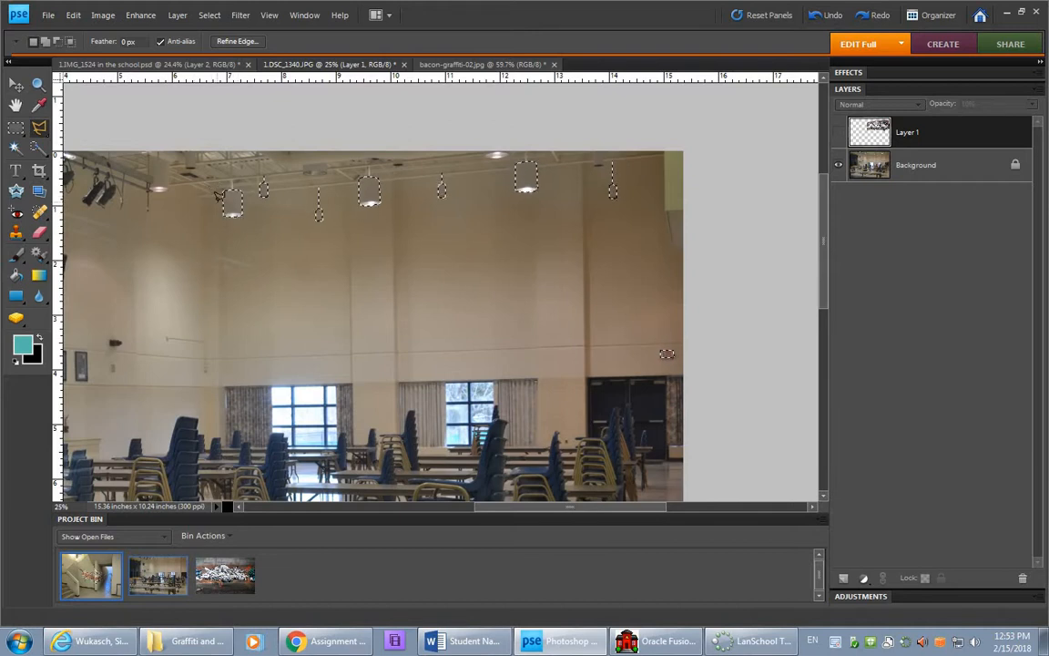
click(910, 167)
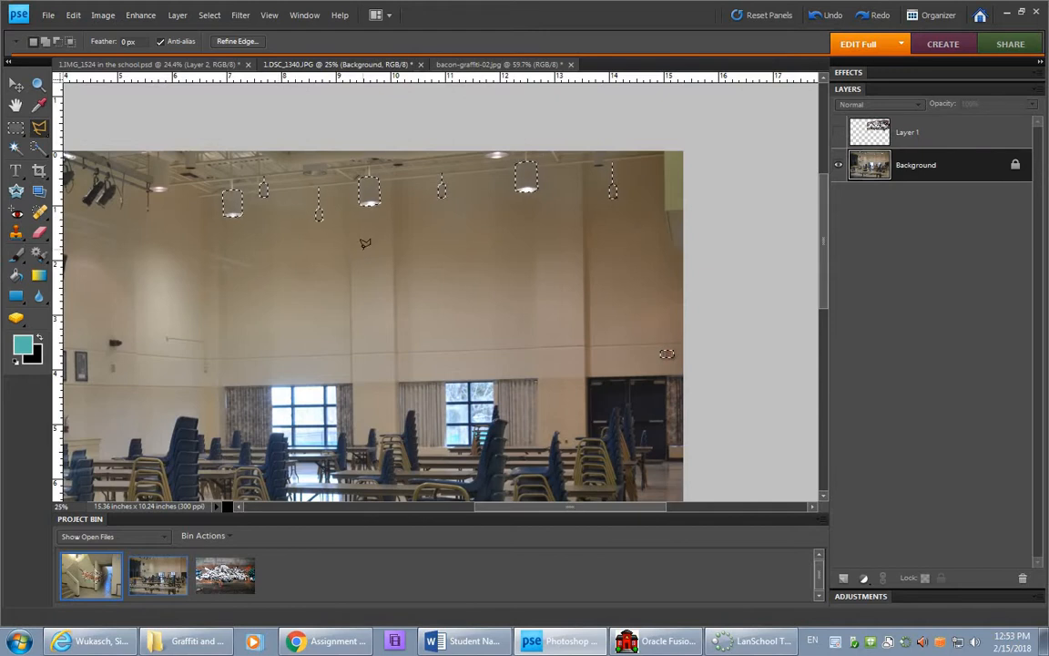
key(ctrl+j)
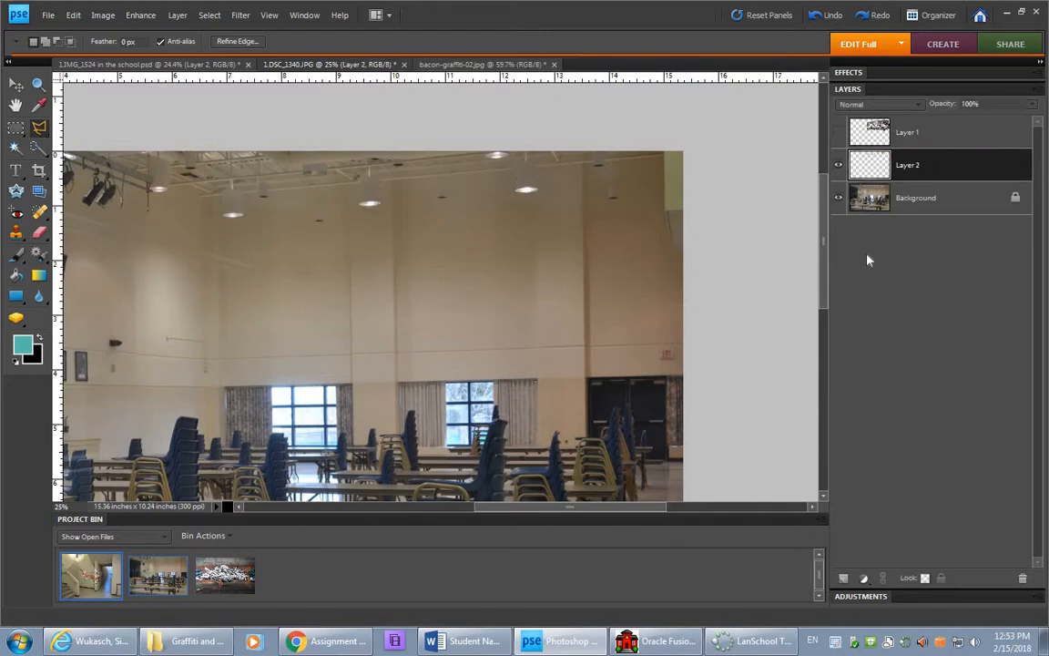
Step: Rename the copied fixtures layer to "foreground" and move it above the graffiti layer
double_click(909, 166)
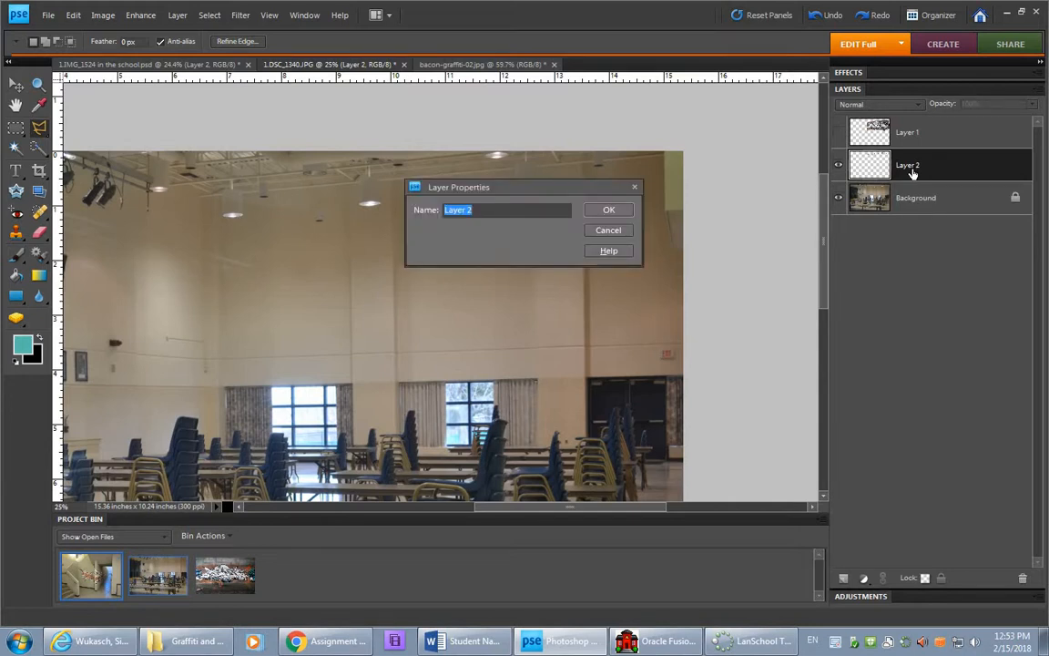
text(foreground)
key(Return)
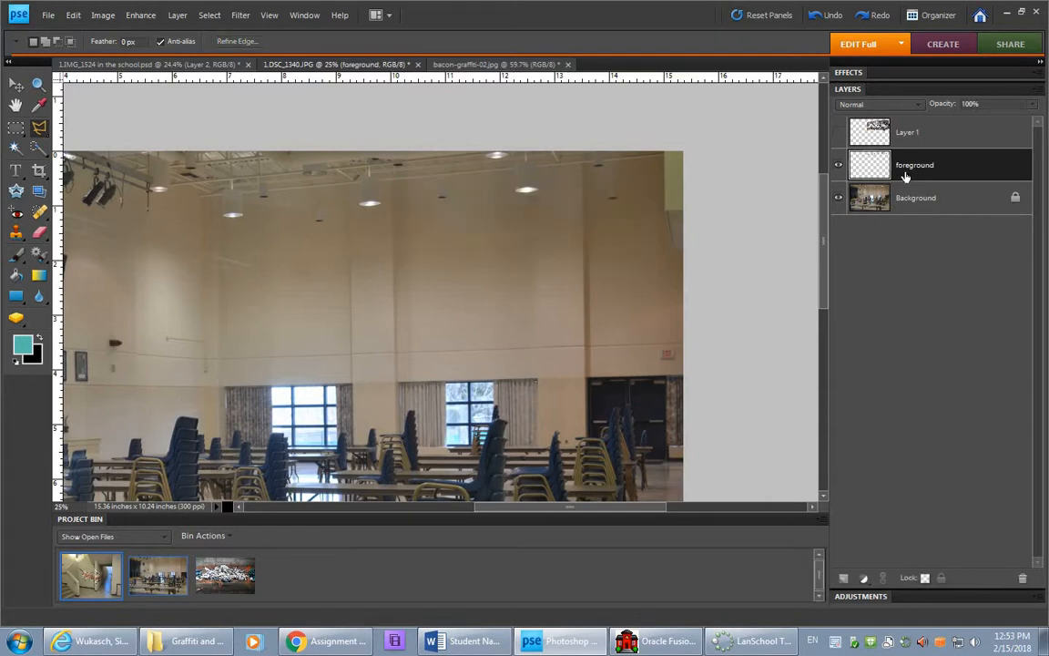
drag(904, 176, 913, 128)
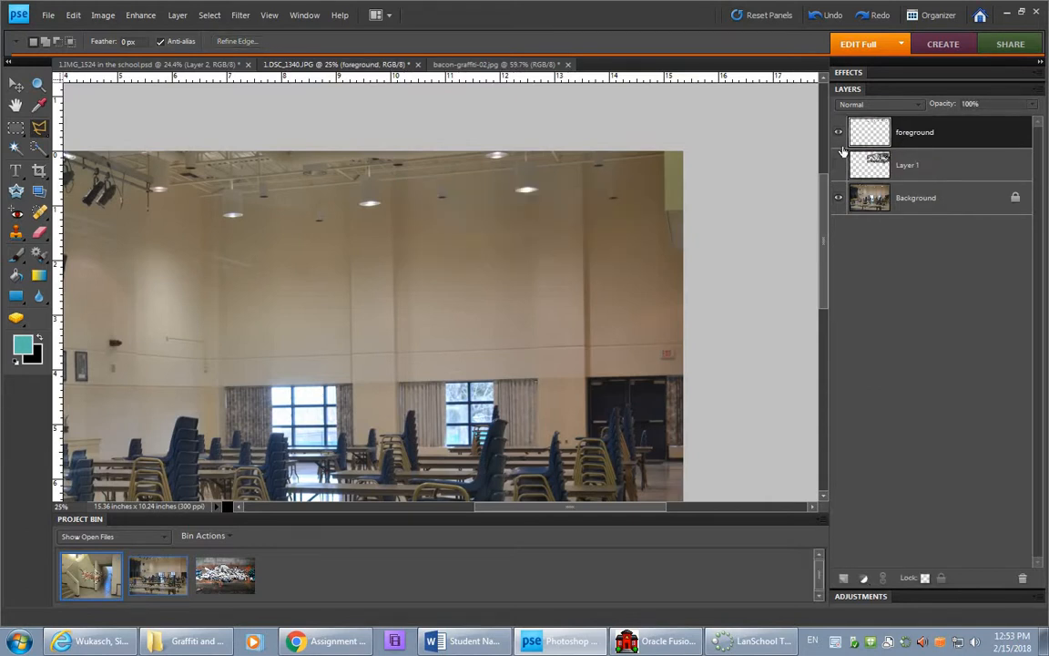
Step: Show the graffiti layer at 100% opacity and toggle its visibility to compare it with the bare wall
click(838, 165)
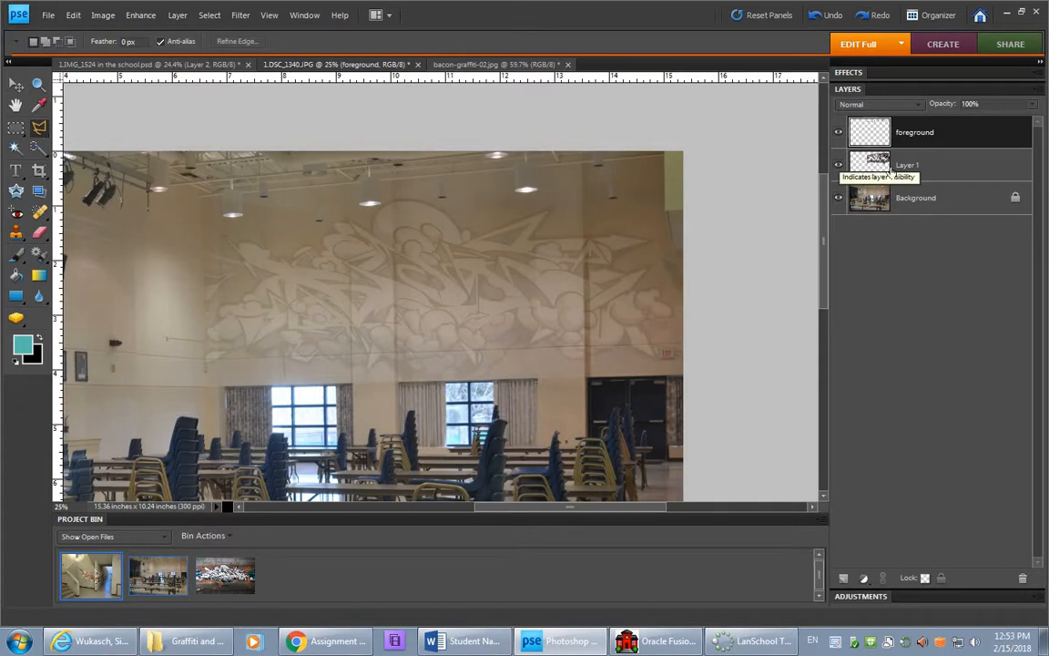
click(872, 165)
drag(939, 110, 1027, 112)
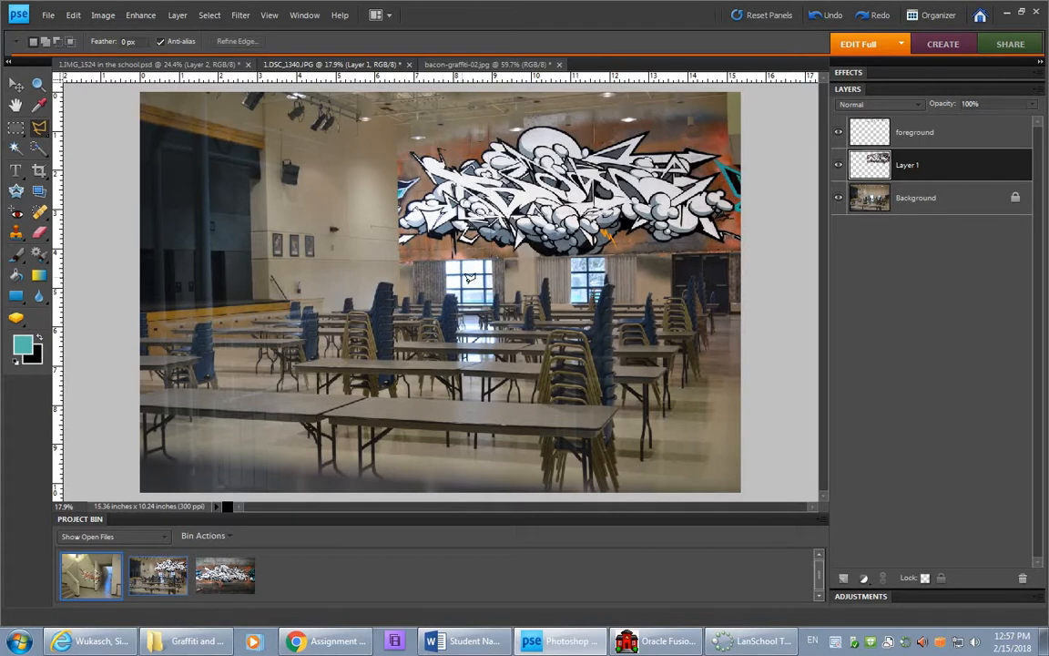
click(838, 165)
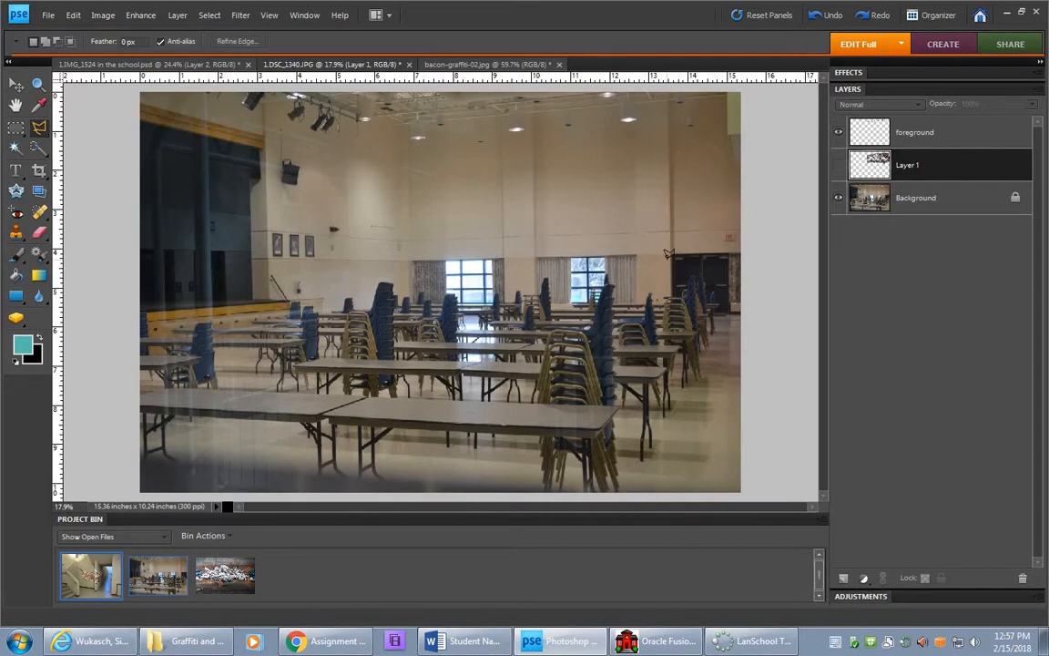
click(838, 165)
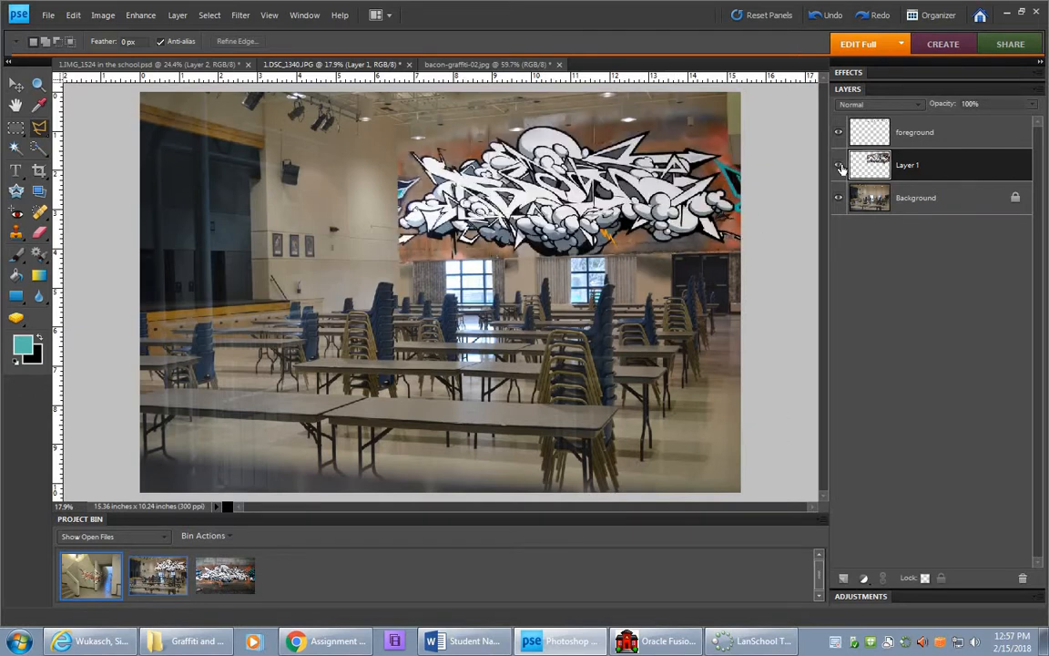
Step: Try the Darken and Overlay blend modes on the graffiti layer
click(920, 105)
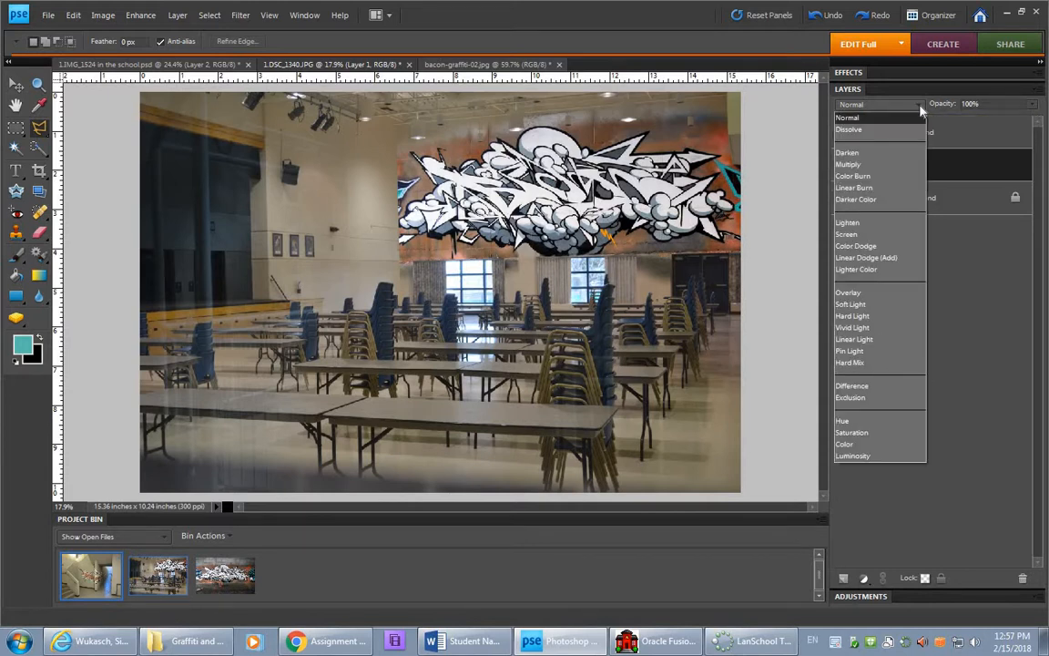
click(849, 153)
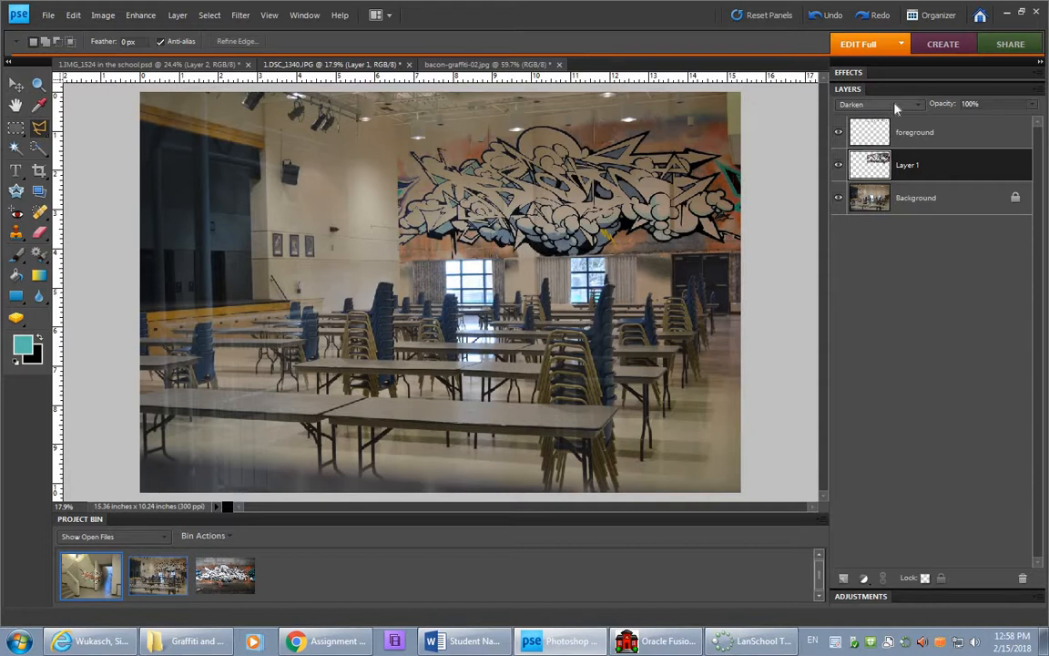
click(842, 104)
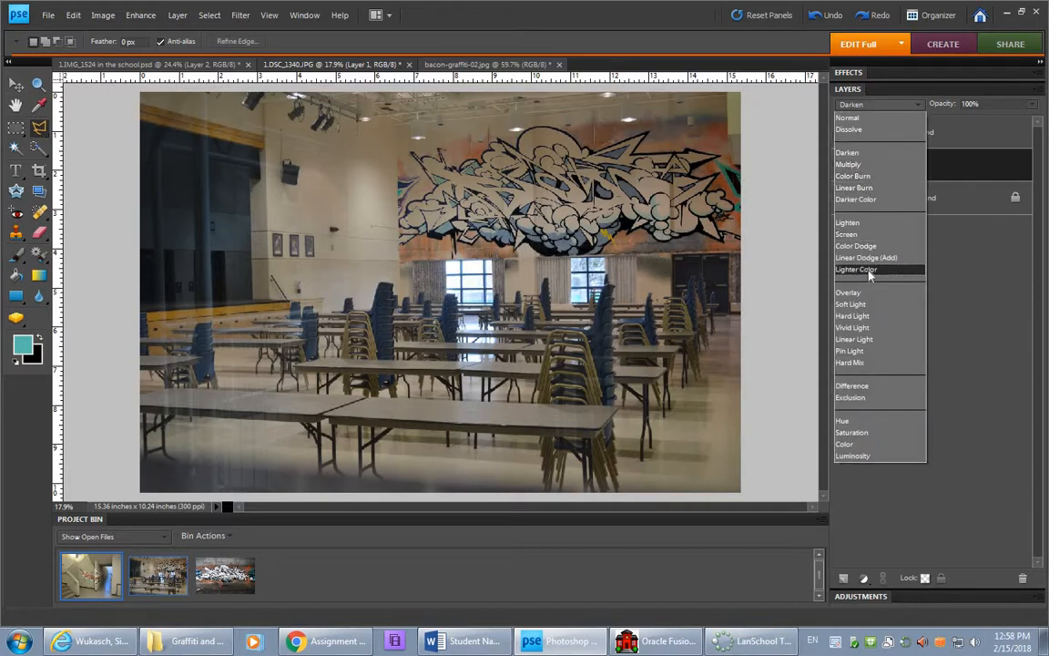
click(851, 293)
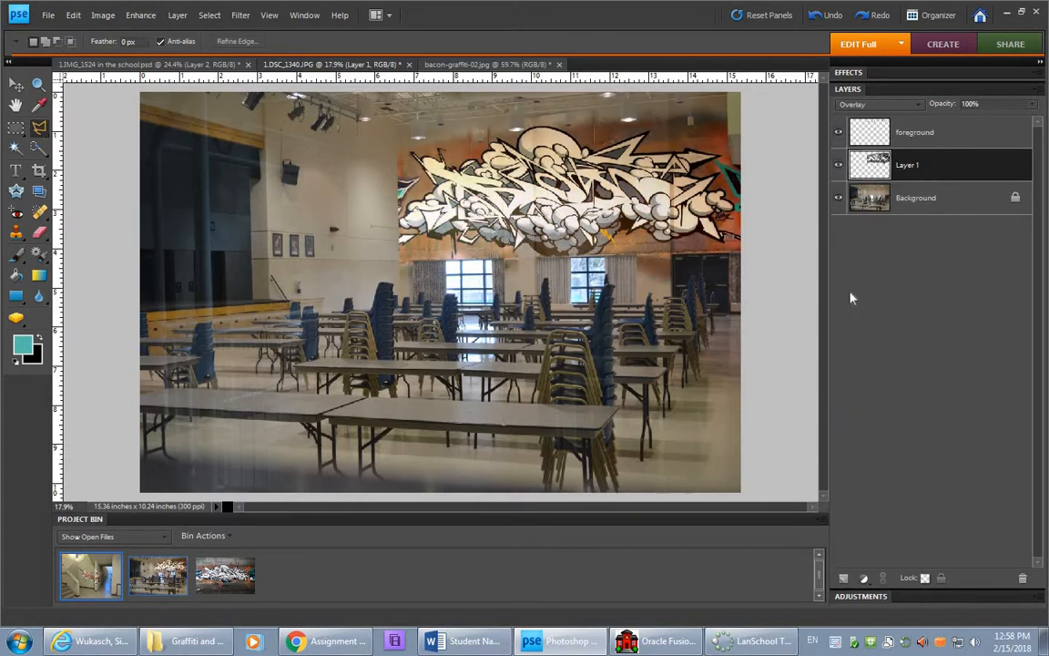
Step: Try the Screen and Color Dodge blend modes on the graffiti layer, plus the modes that follow in the list
click(875, 108)
click(835, 243)
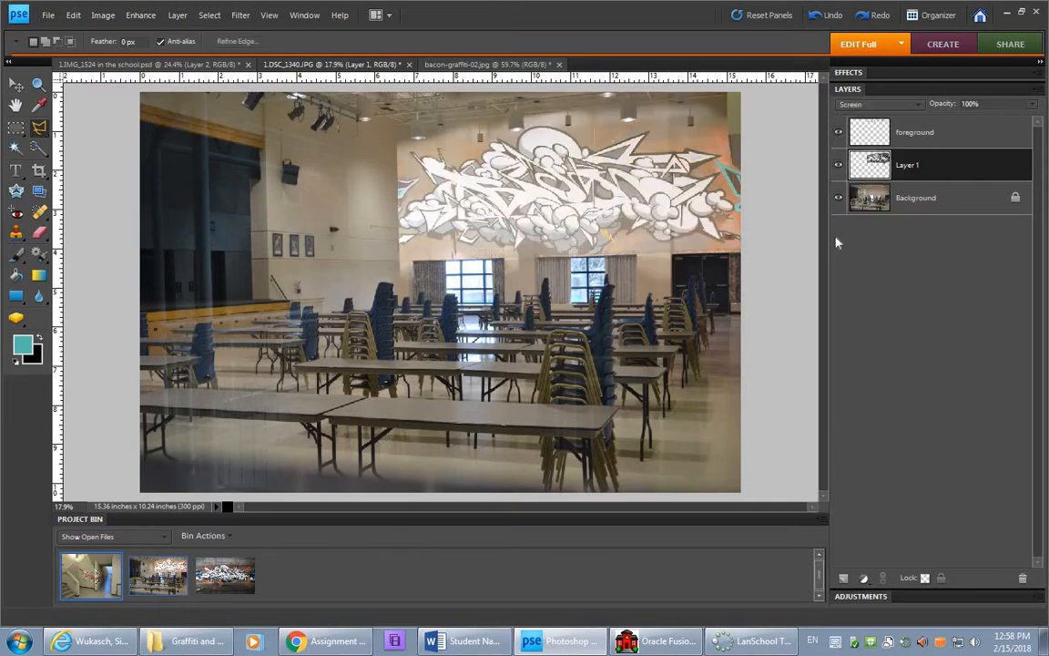
key(Down)
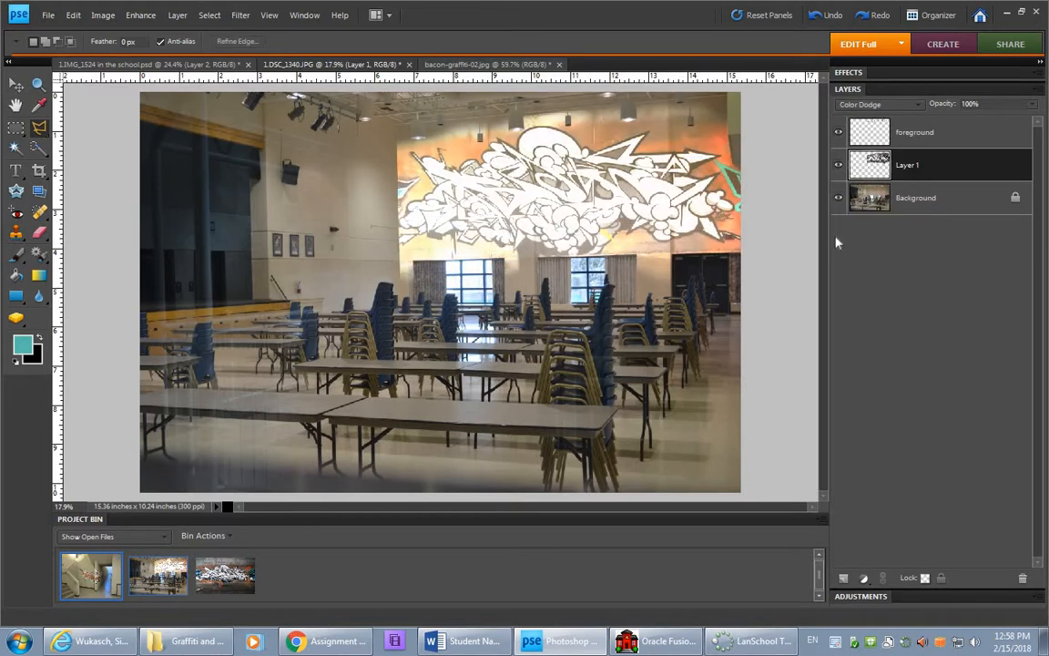
key(Down)
key(Down)
key(Down)
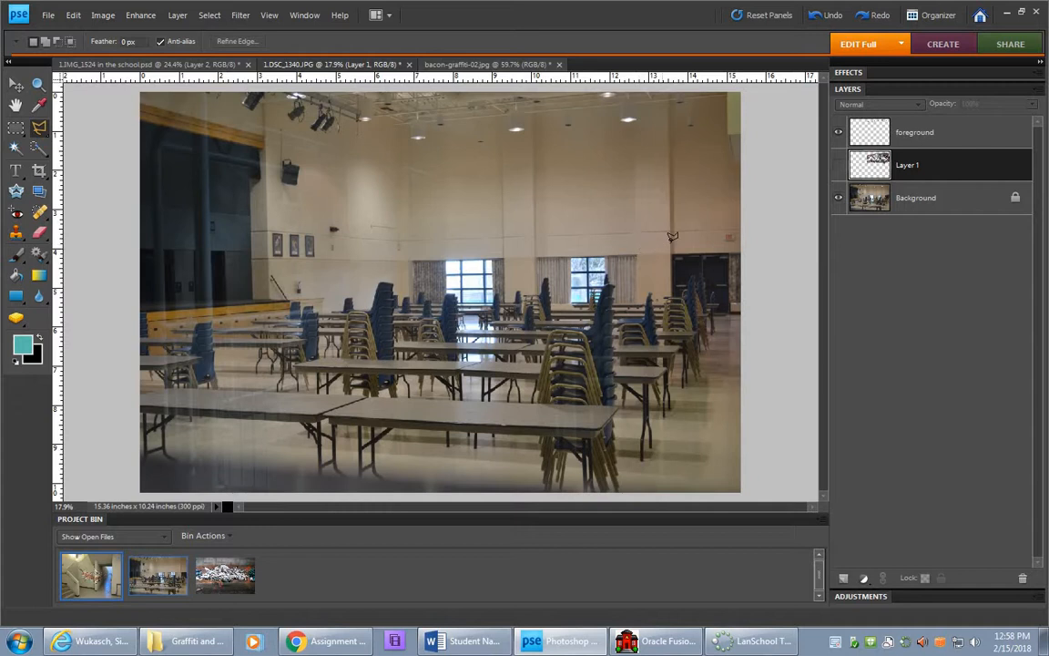
Step: Show the graffiti layer in Overlay blend mode and lower its opacity to 11%
click(839, 167)
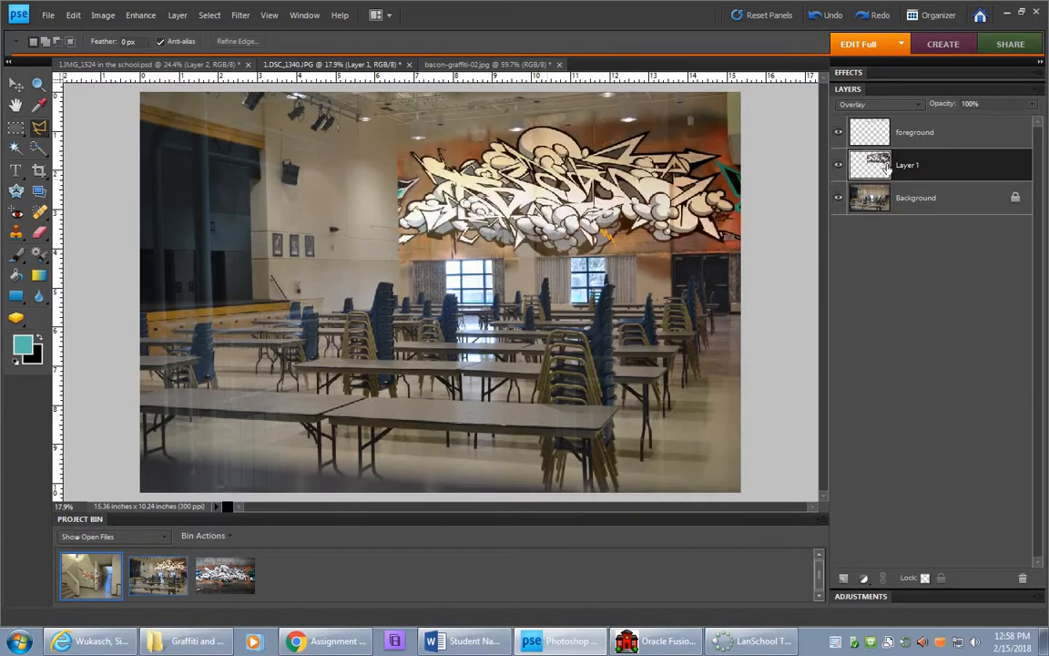
drag(941, 105, 876, 114)
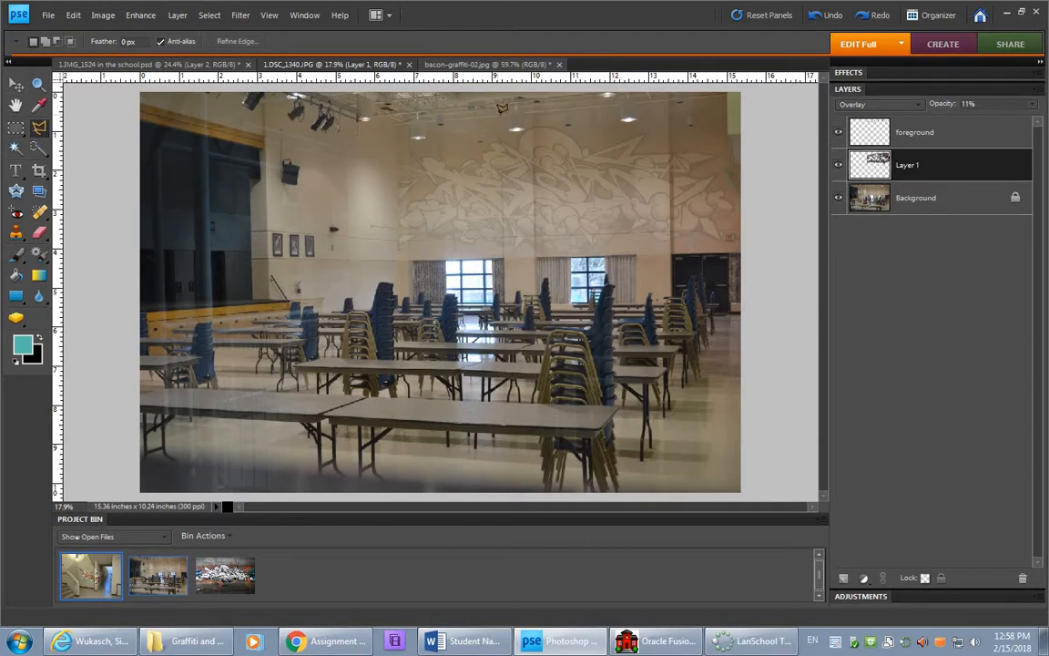
Step: Select the strip of graffiti over the wall pillar between the two windows and shift it slightly down
mouse_move(501, 109)
mouse_down()
mouse_move(504, 261)
mouse_move(534, 262)
mouse_move(537, 100)
mouse_move(507, 118)
mouse_up()
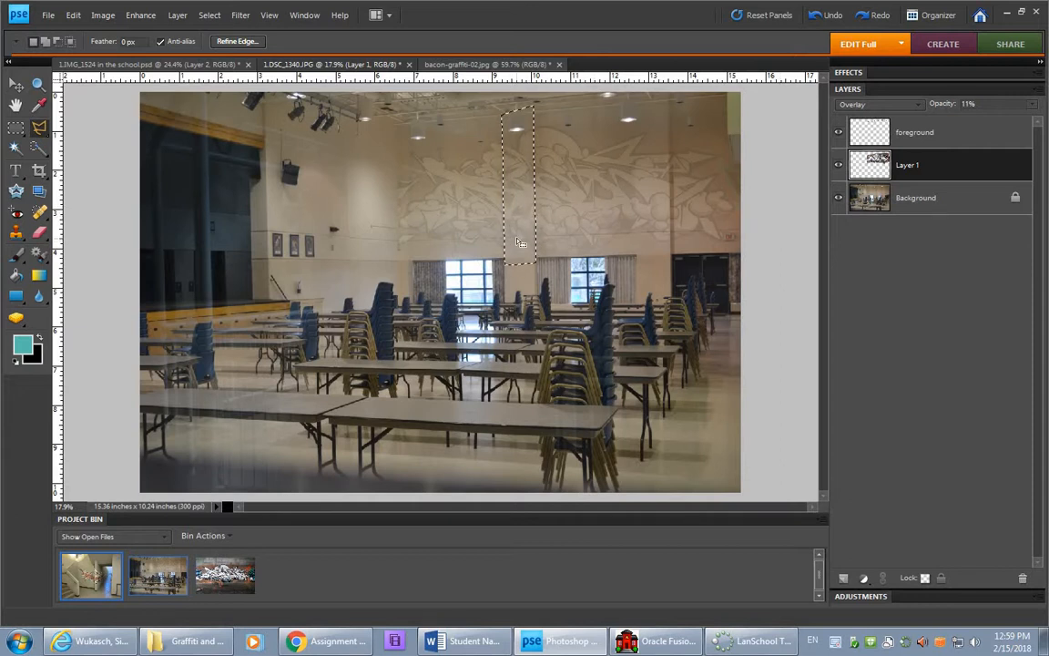
click(16, 84)
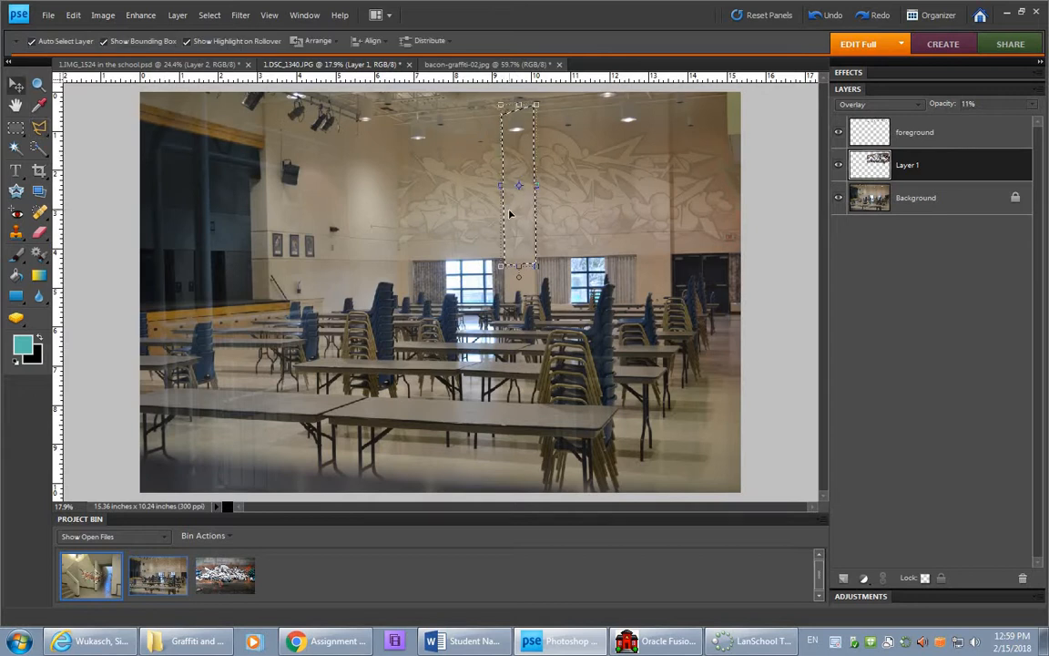
key(Down)
key(Down)
key(Down)
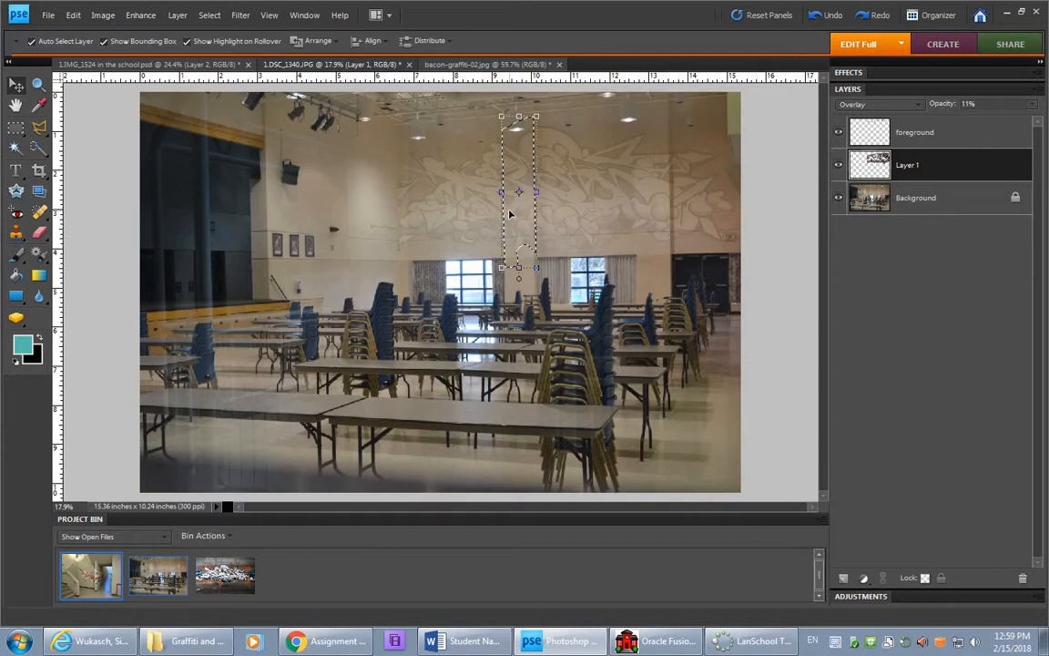
scroll(510, 213, down, 1)
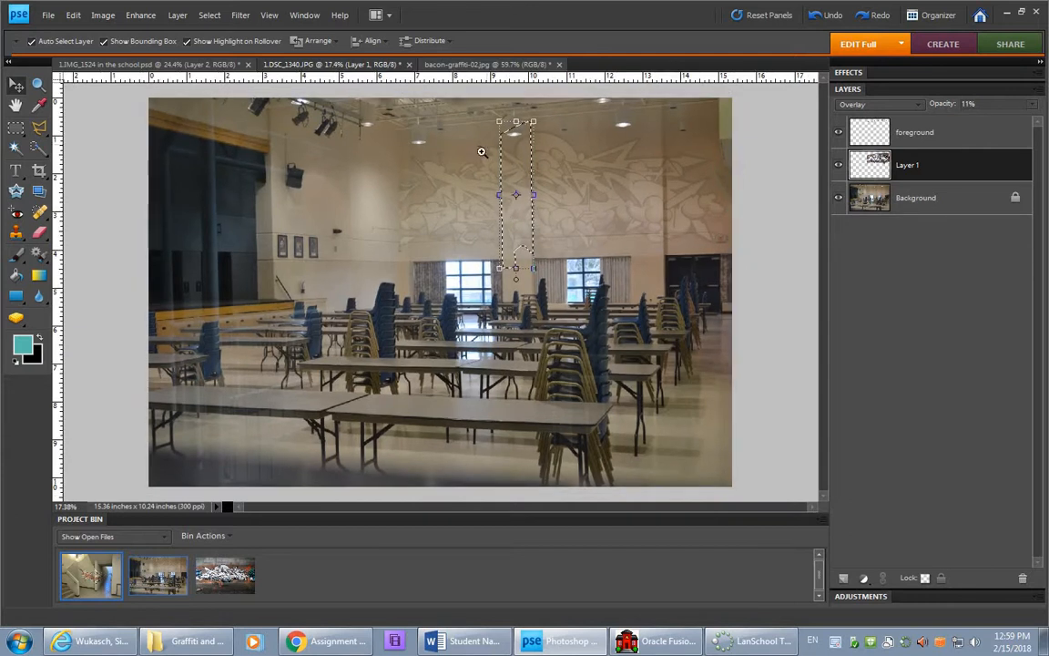
drag(481, 150, 569, 290)
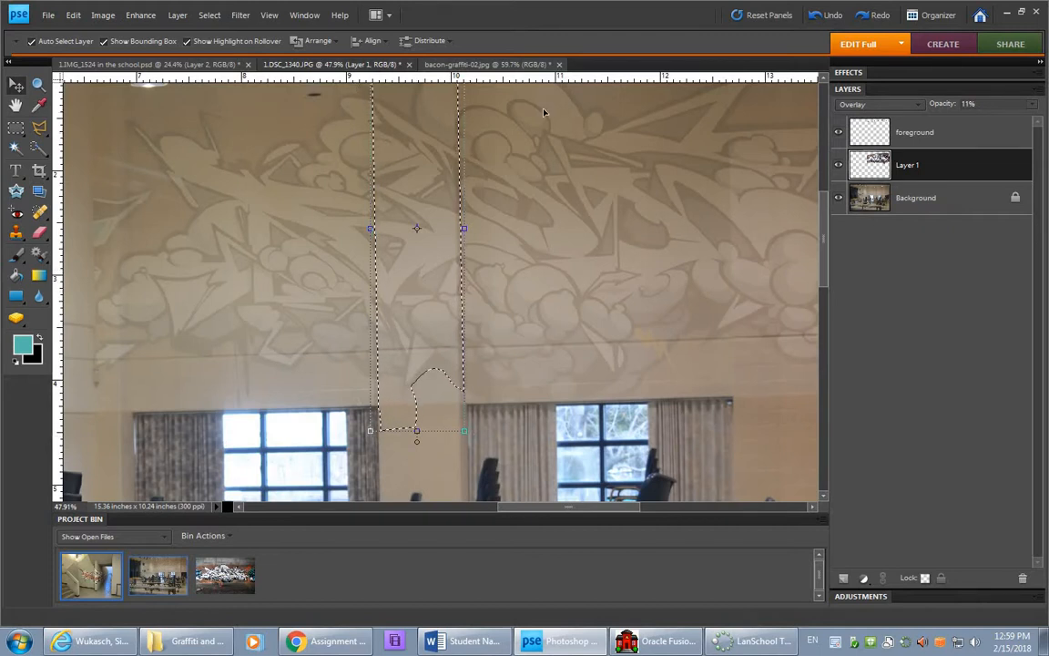
Step: Clear the current selection and outline the strip of graffiti over the pillar between the second window and the exit doors
key(ctrl+d)
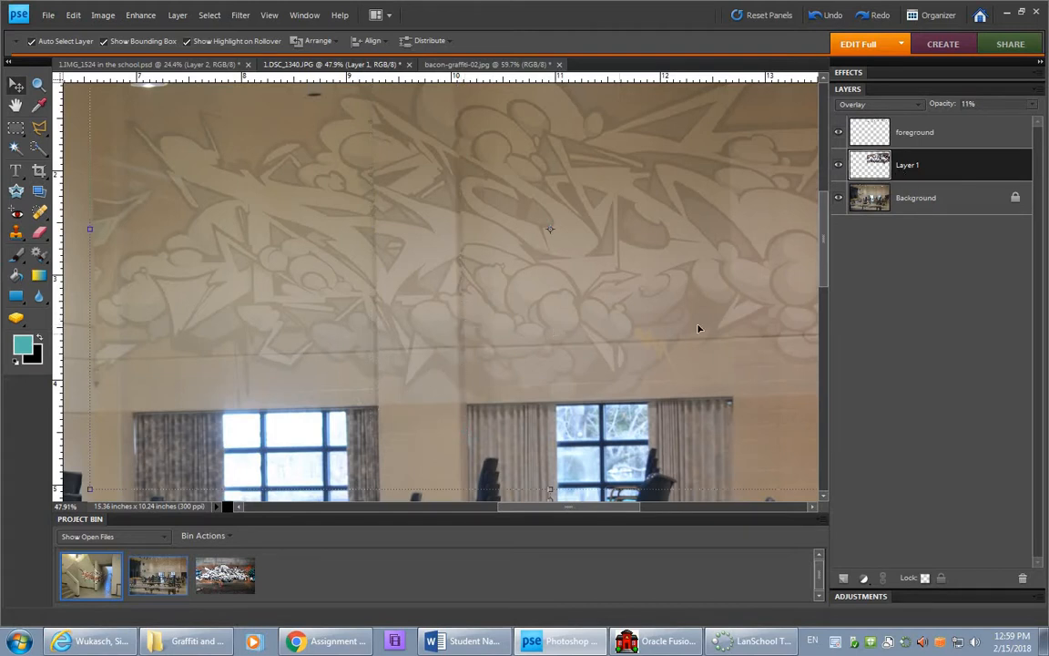
drag(771, 320, 492, 405)
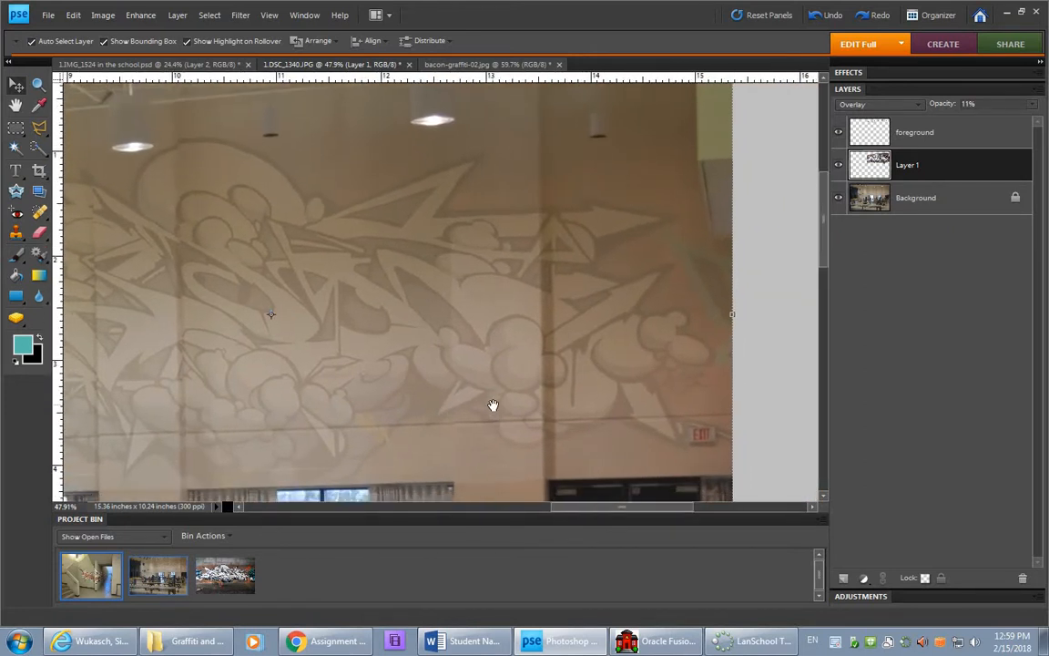
click(39, 127)
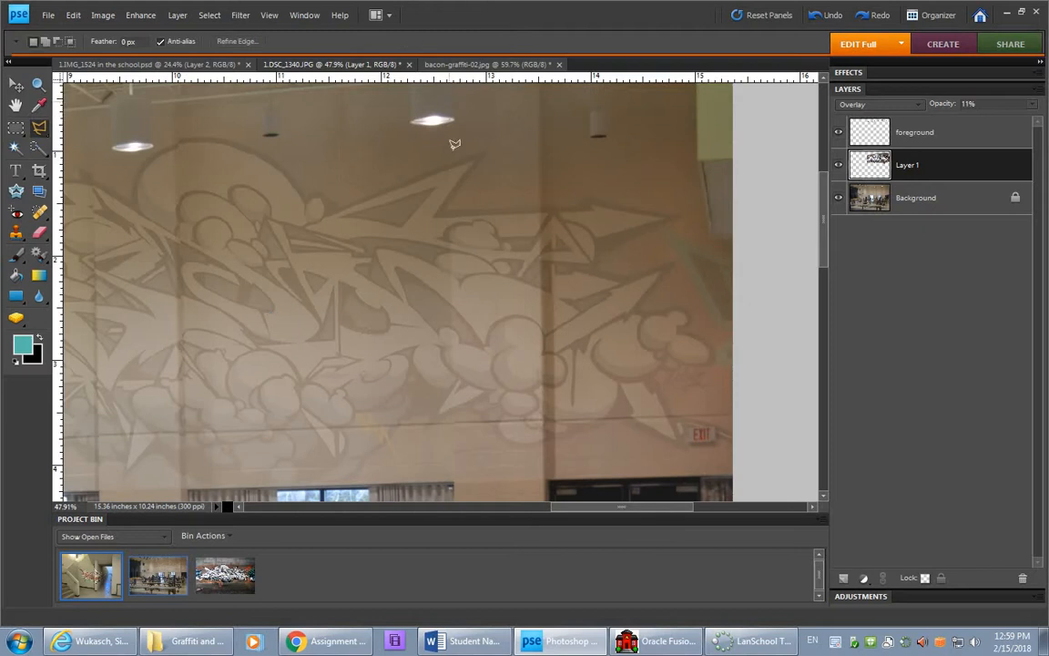
click(449, 110)
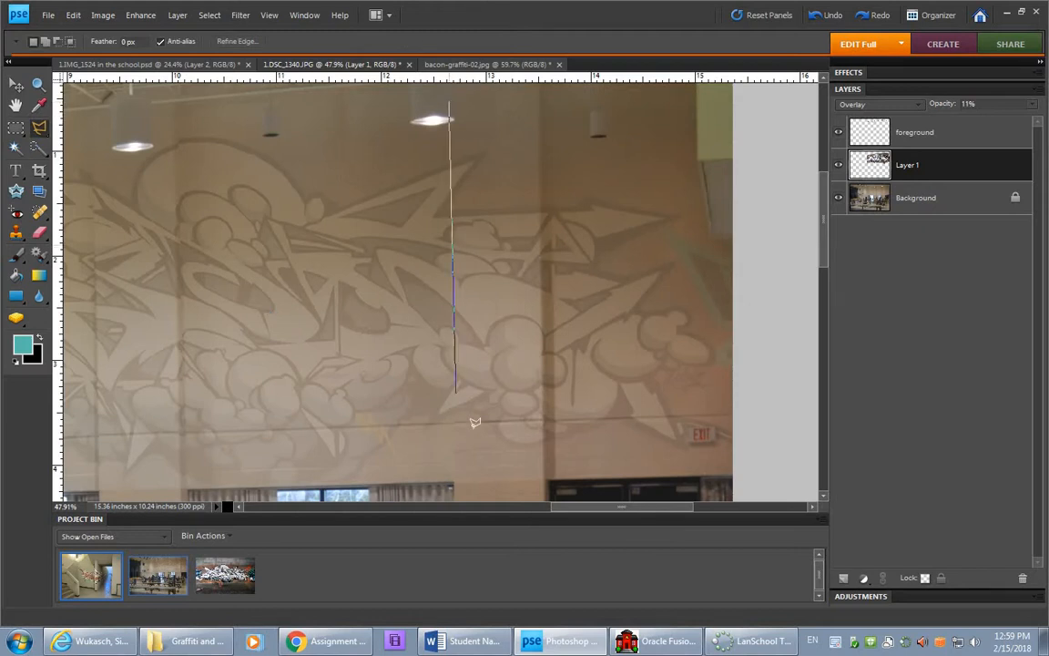
click(544, 489)
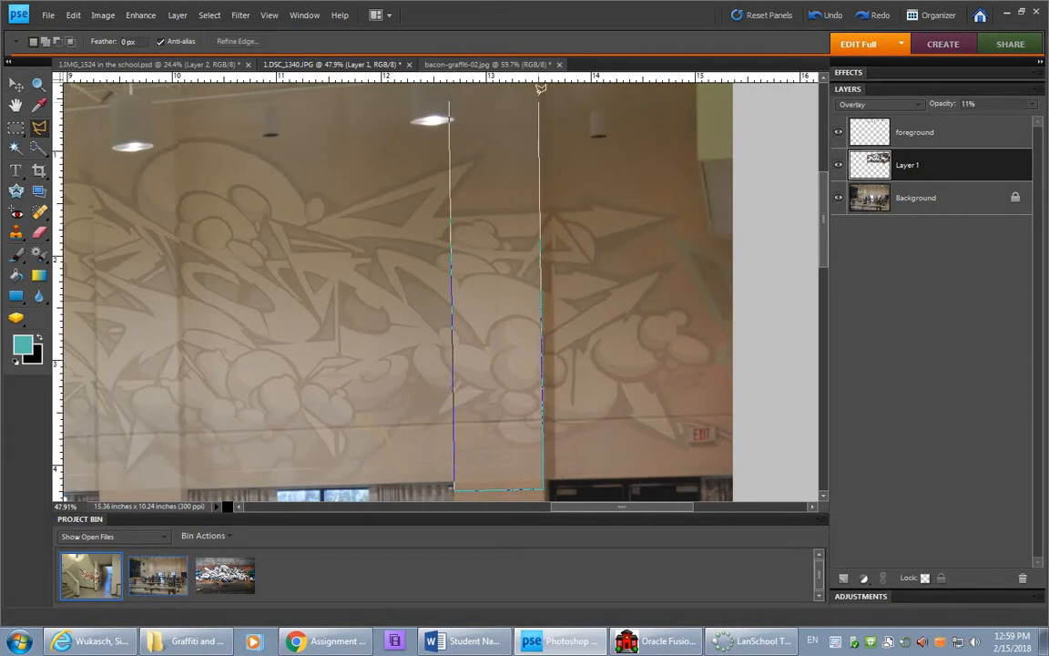
click(540, 90)
click(447, 107)
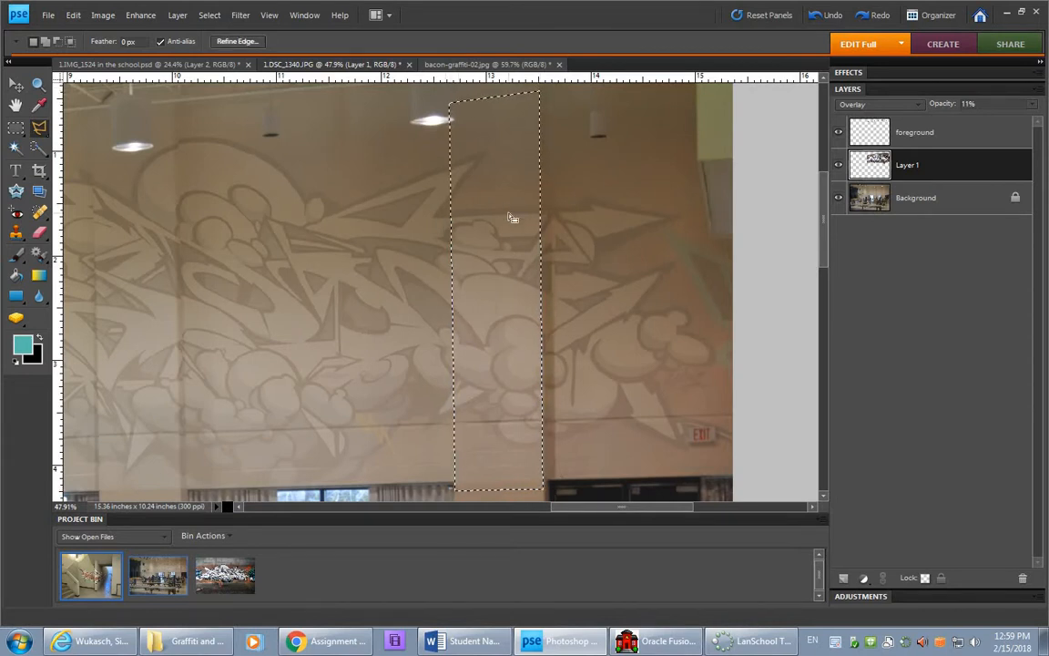
Step: Stretch the selected pillar strip vertically to about 102.4% of its height, apply the transform and deselect
click(17, 84)
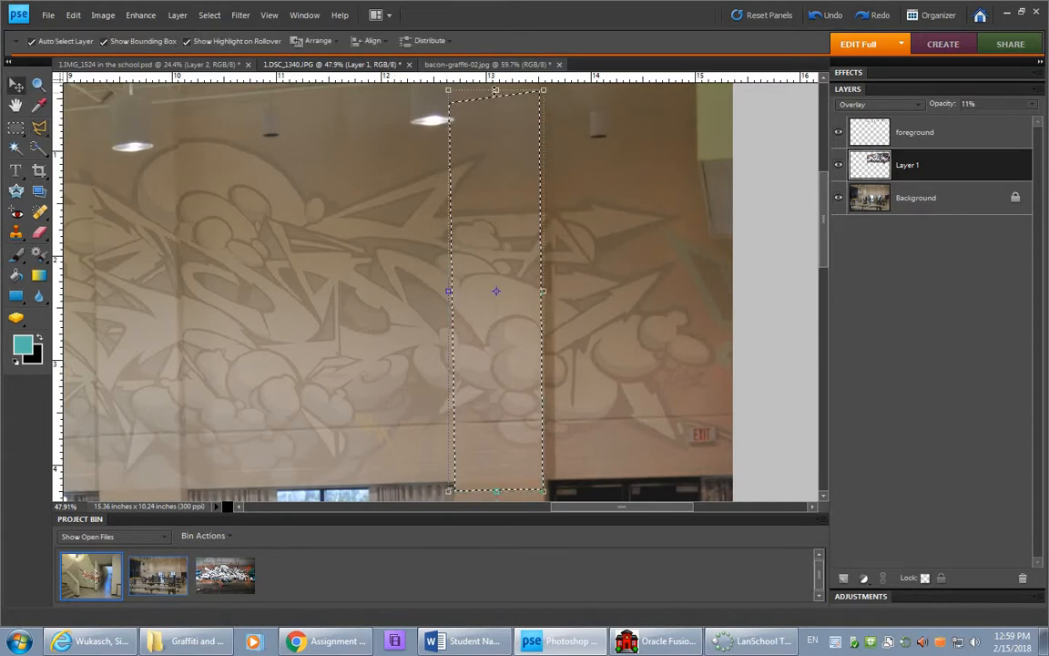
click(496, 90)
drag(496, 90, 496, 86)
drag(498, 492, 497, 497)
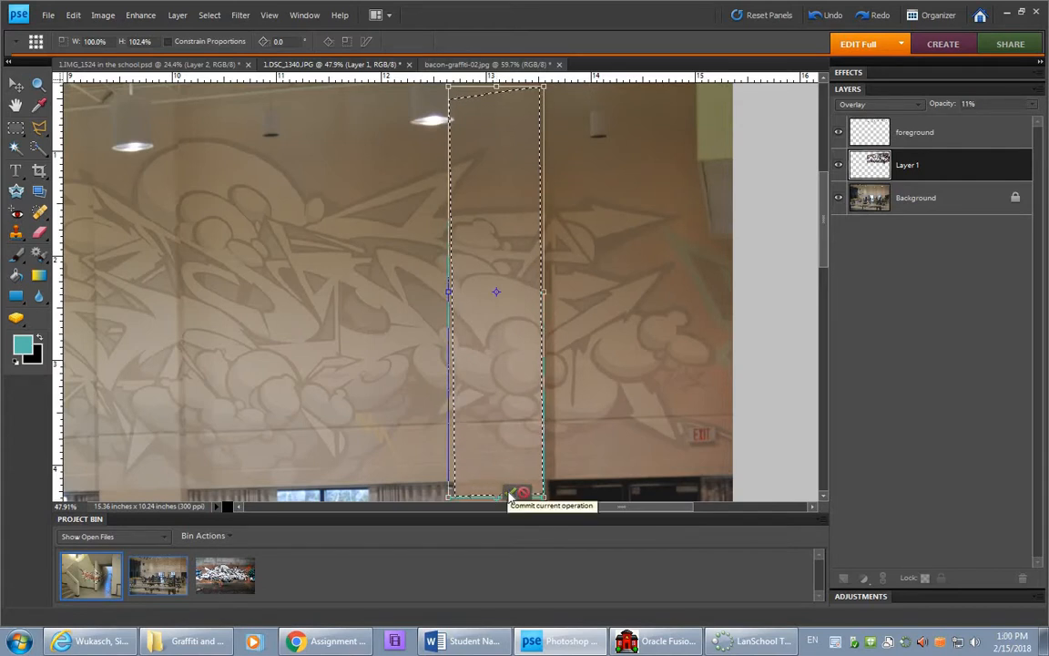
click(513, 493)
key(ctrl+d)
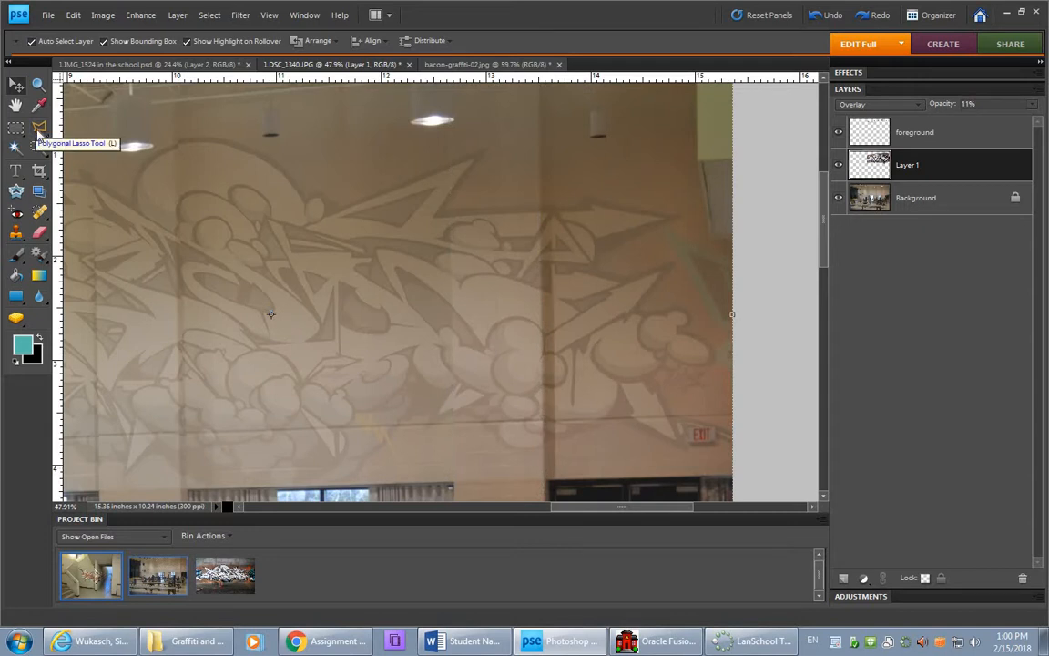
Step: Select the thin sliver of graffiti running down the door-side edge of the same pillar
click(39, 130)
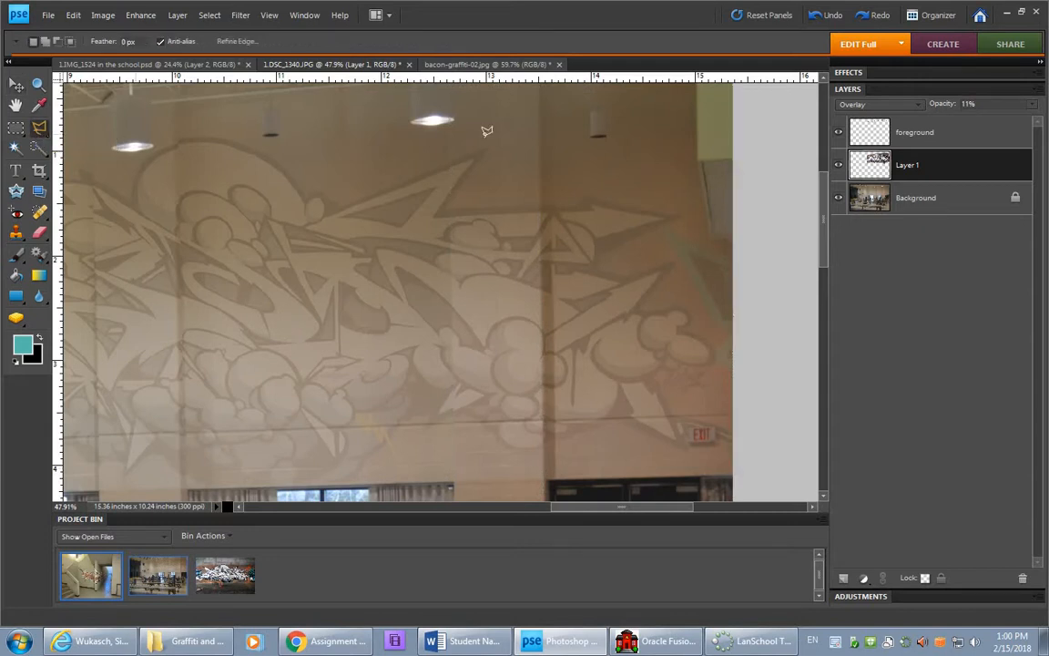
click(541, 102)
drag(591, 601, 565, 133)
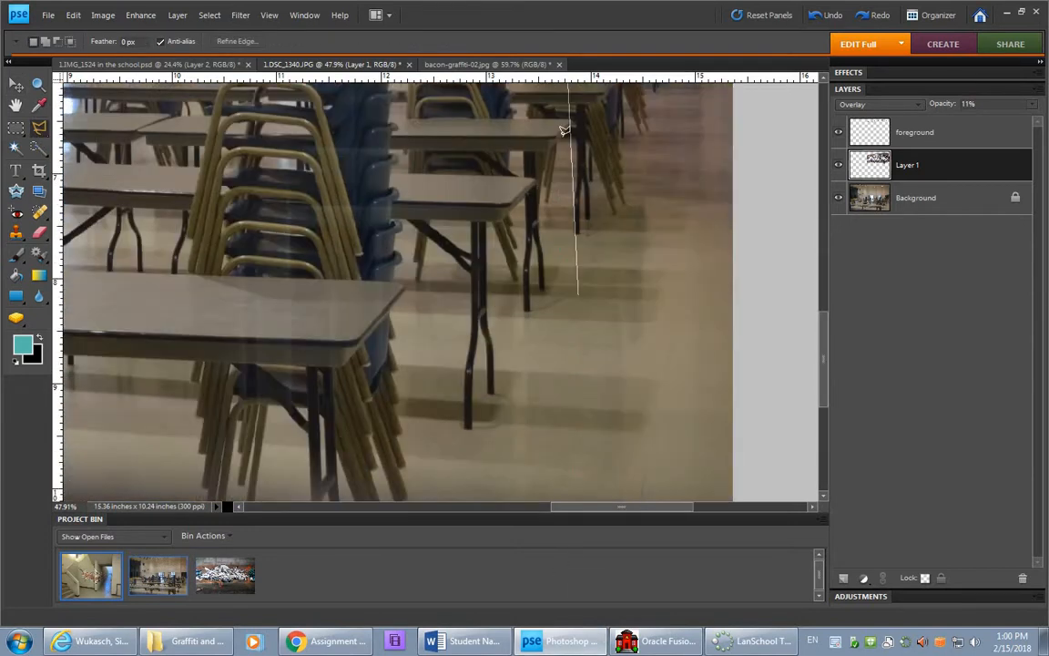
drag(556, 218, 538, 577)
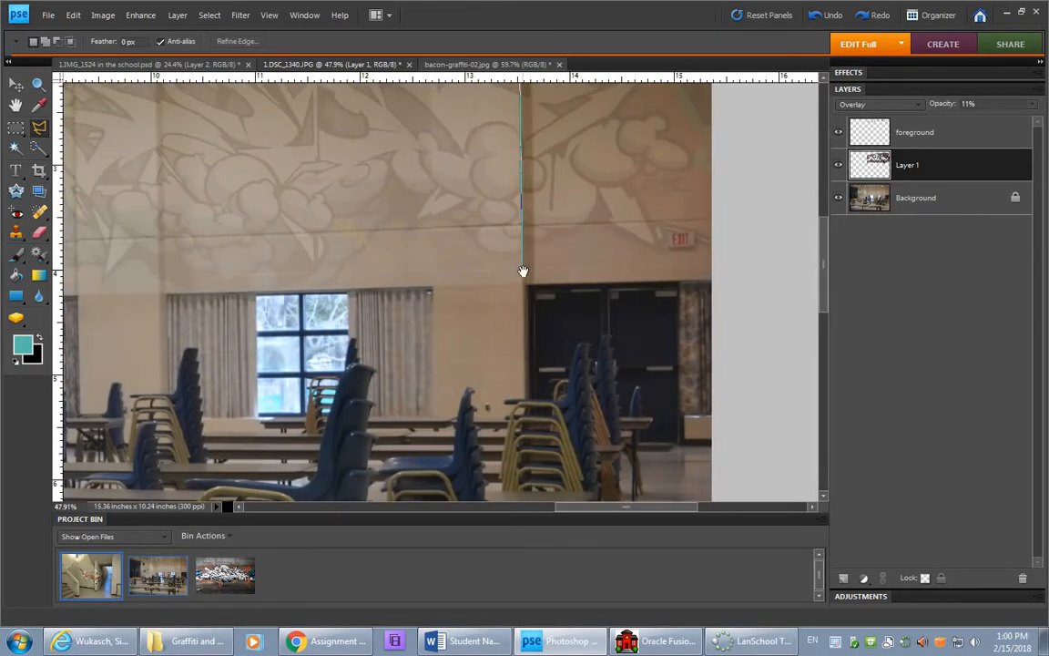
drag(513, 328, 468, 463)
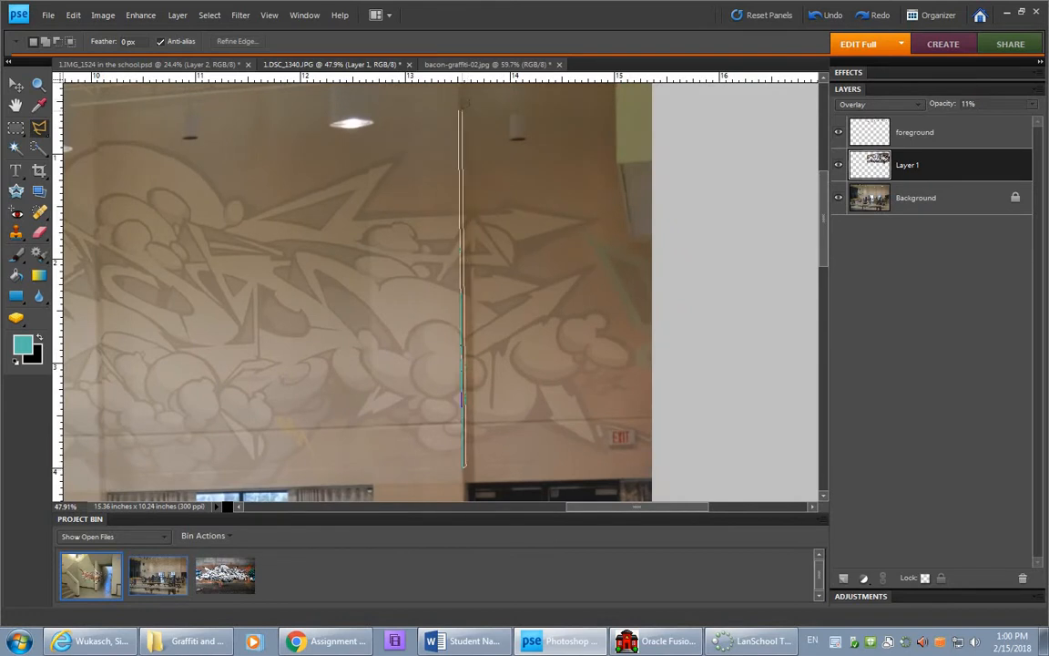
click(460, 105)
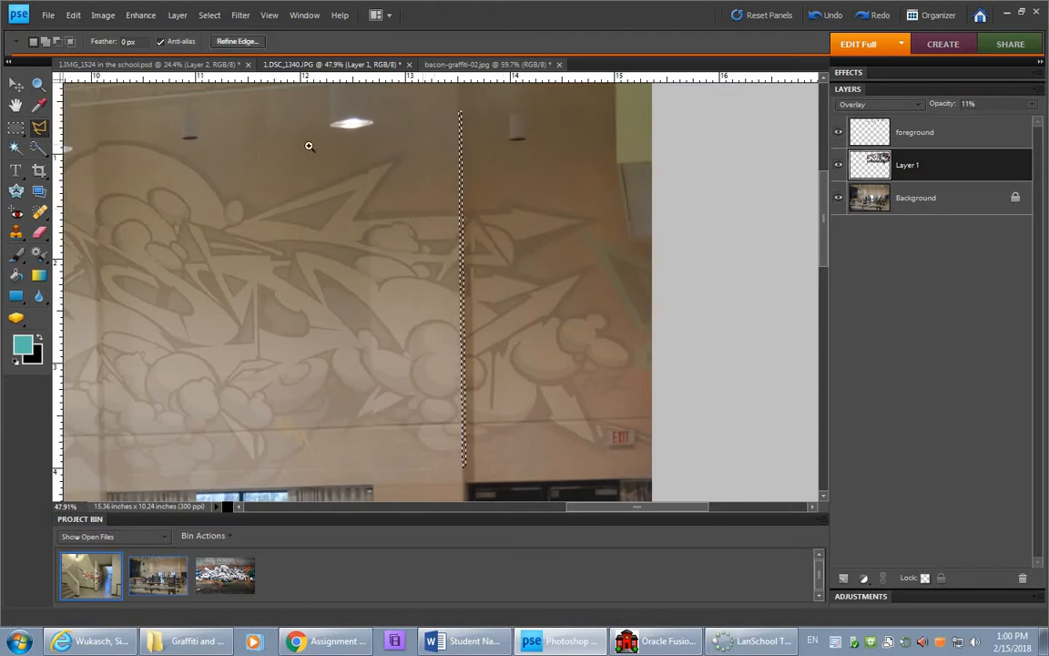
Step: Distort the sliver by moving its door-side top corner slightly down and bottom corner slightly up, apply it and deselect
key(v)
drag(442, 208, 516, 320)
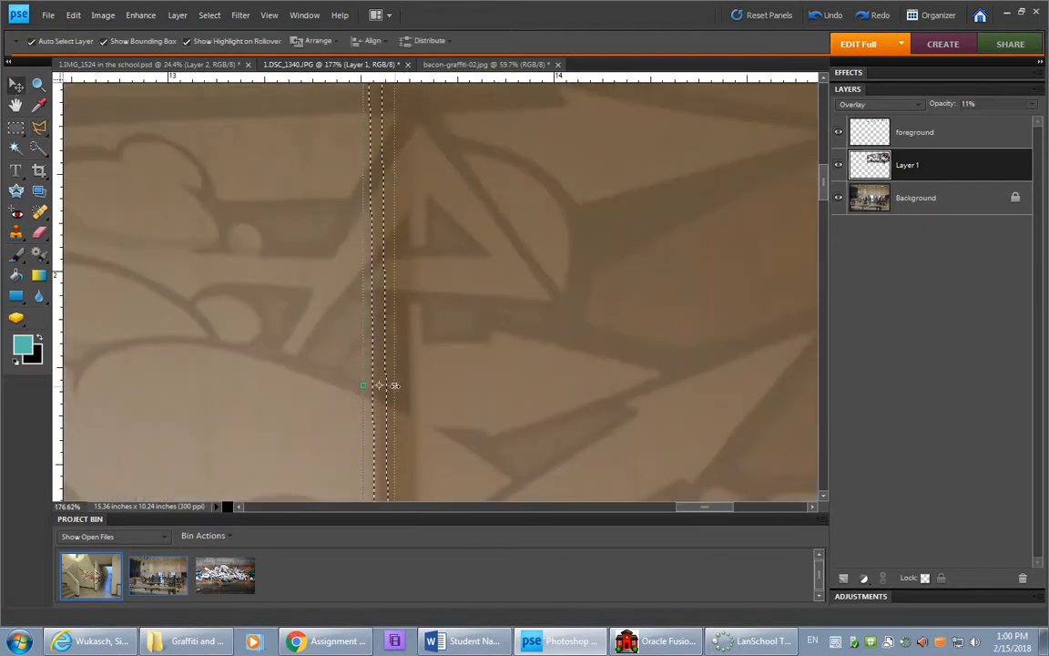
drag(471, 312, 495, 541)
scroll(480, 286, up, 3)
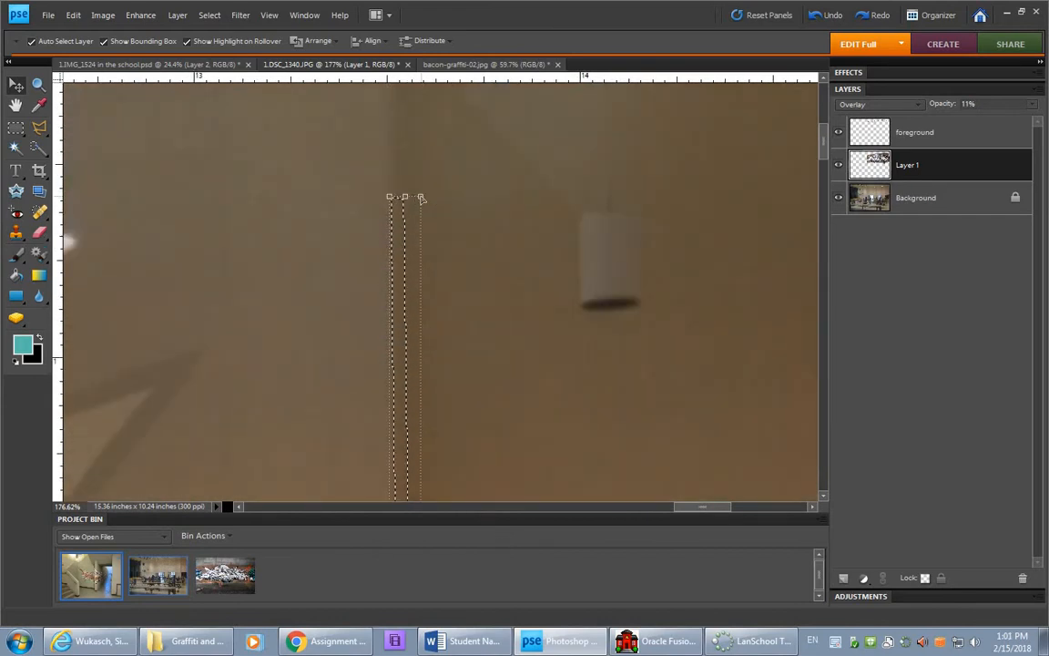
mouse_move(420, 197)
mouse_down()
mouse_move(418, 226)
mouse_move(412, 215)
mouse_up()
scroll(462, 156, down, 10)
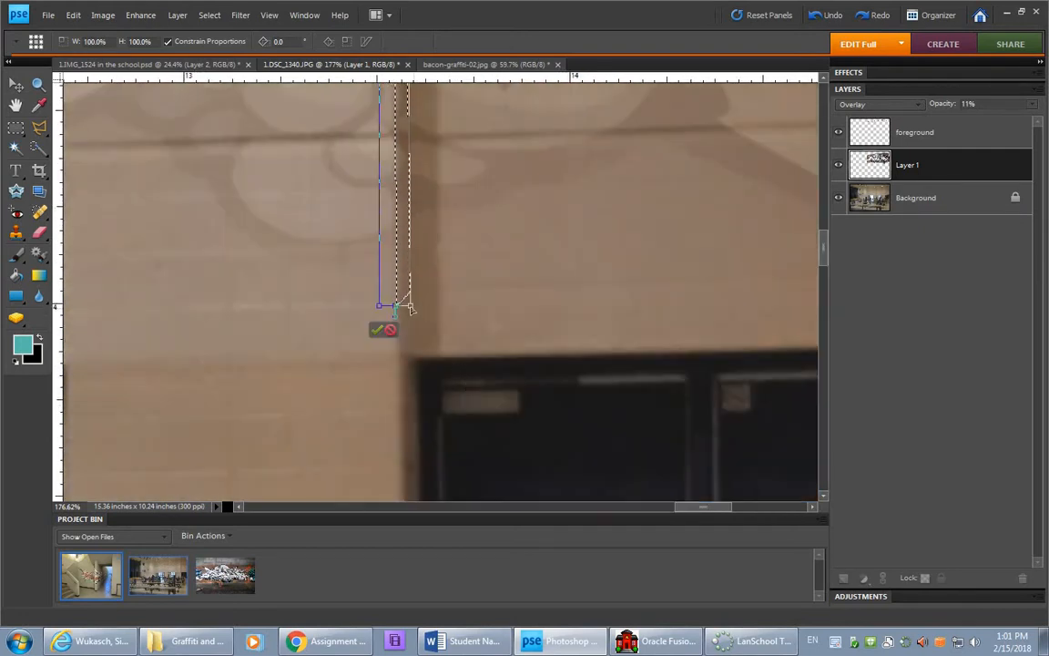
drag(411, 311, 410, 280)
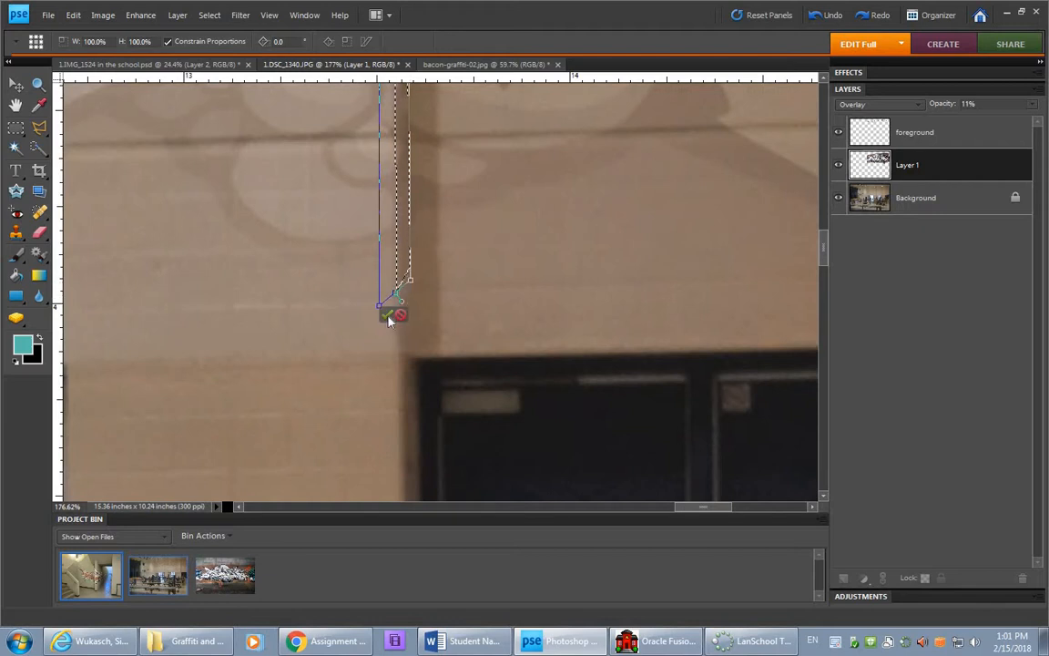
click(388, 314)
key(ctrl+d)
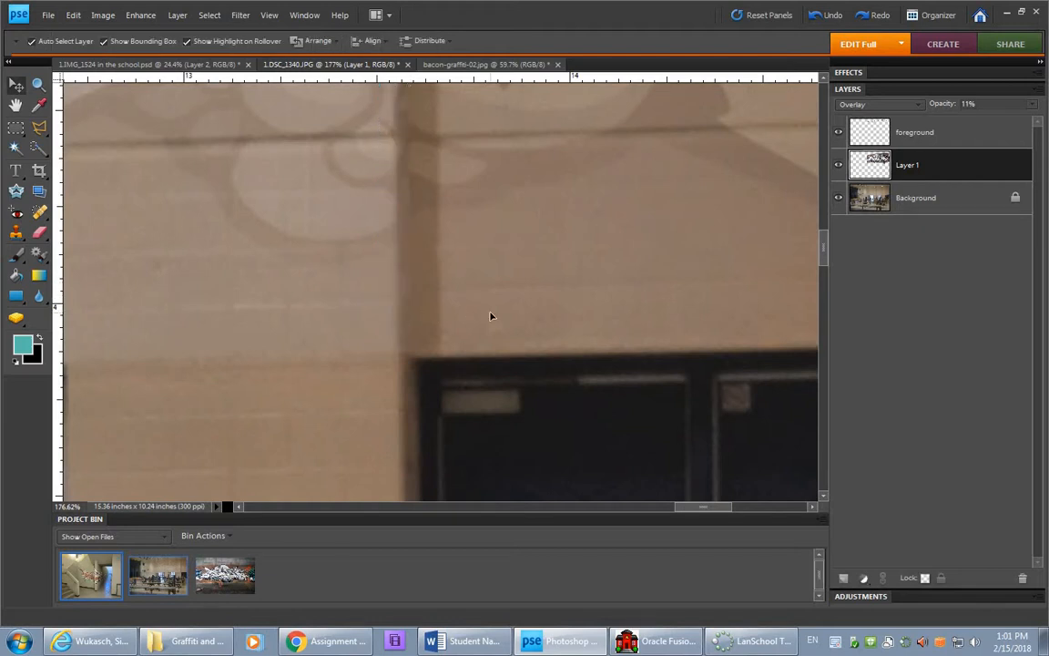
Step: Examine how the graffiti follows the pillar edge beside the exit doors, both close up and across the whole wall
key(ctrl+0)
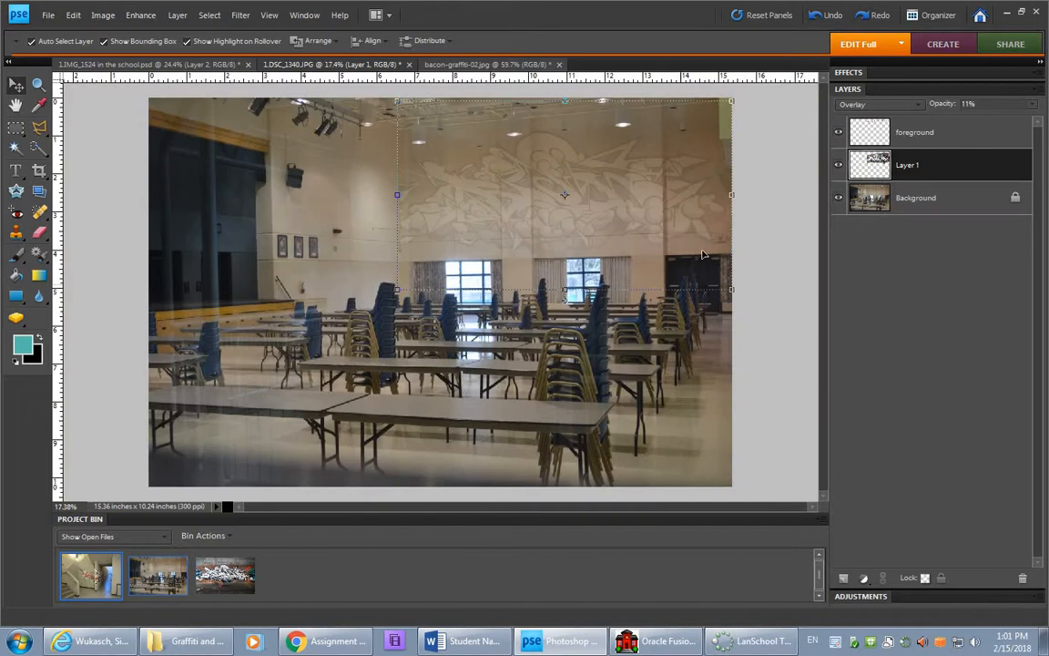
drag(638, 153, 699, 246)
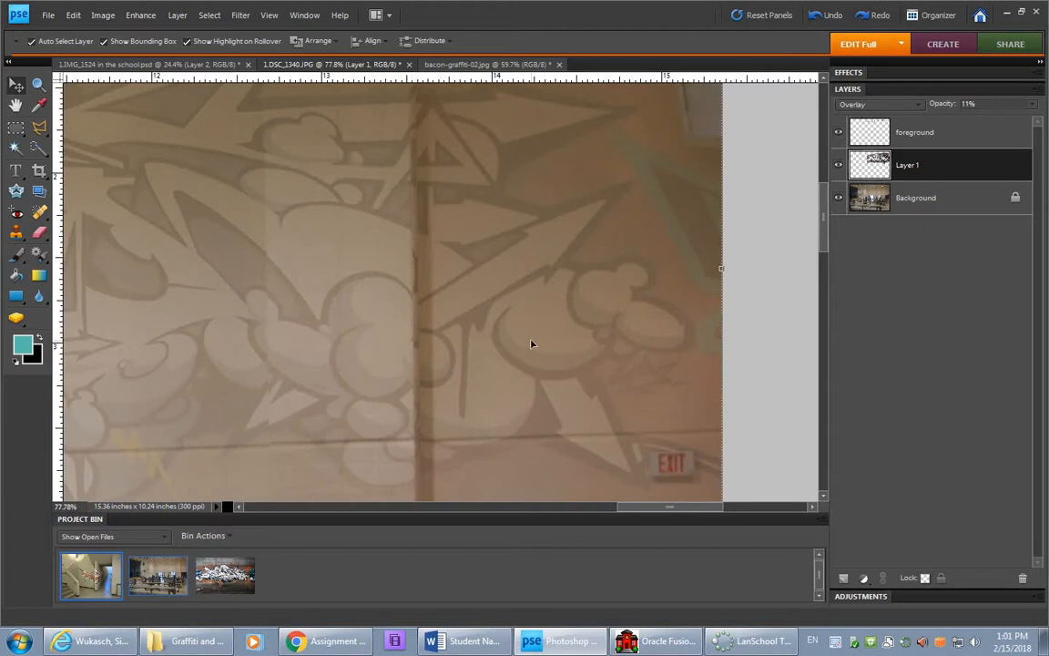
drag(417, 300, 418, 309)
key(ctrl+z)
key(ctrl+minus)
key(ctrl+minus)
key(ctrl+minus)
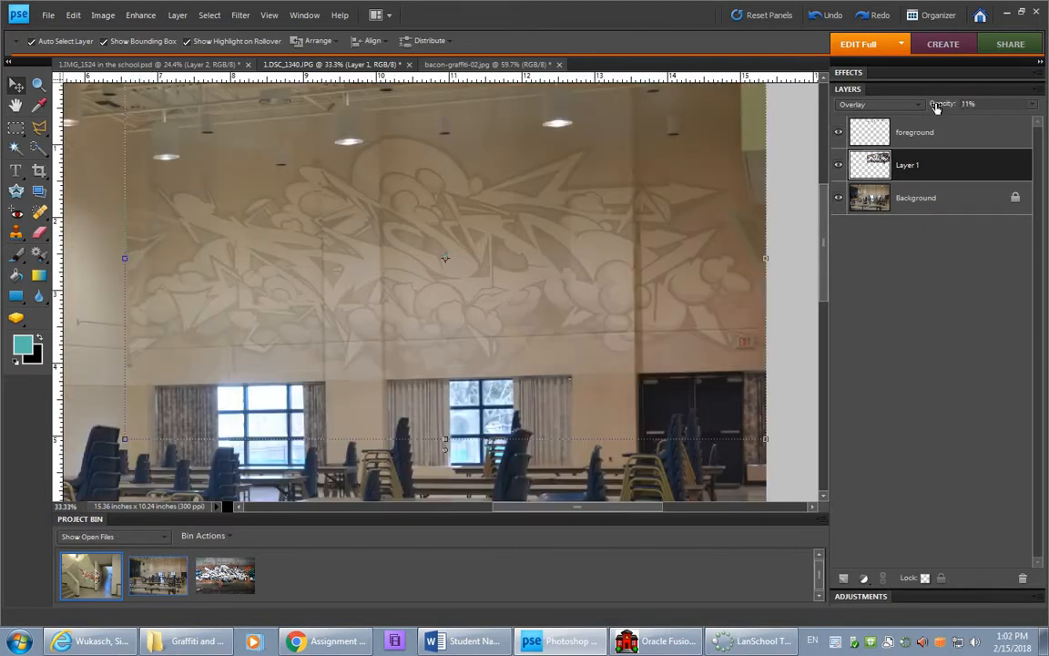
Step: Raise the graffiti layer's opacity to 100%, and reduce it to 46%
drag(944, 105, 988, 106)
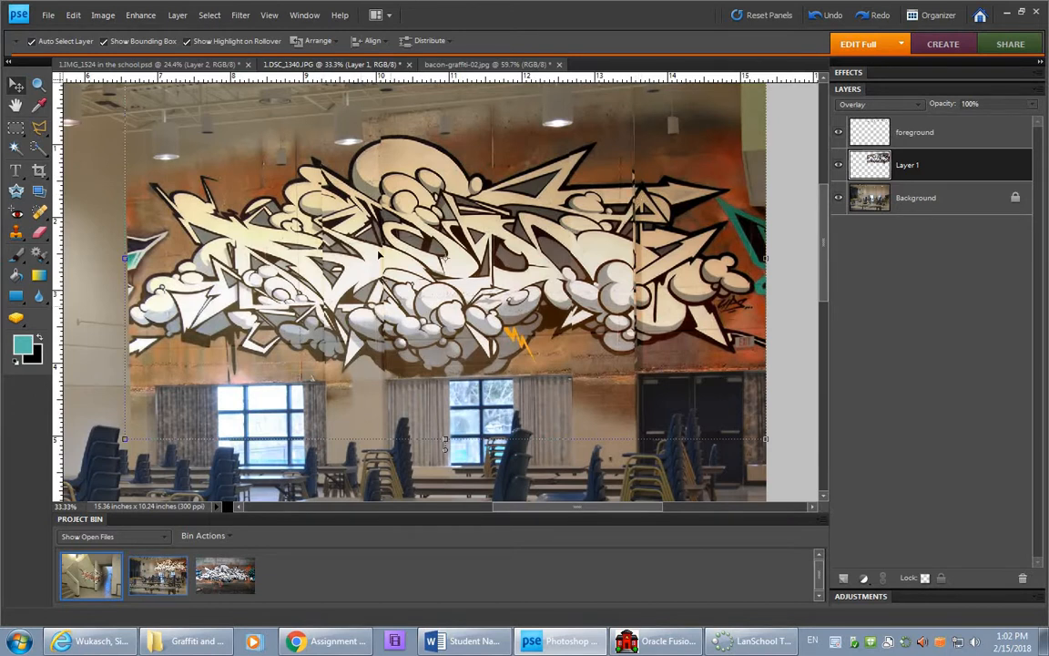
key(ctrl+0)
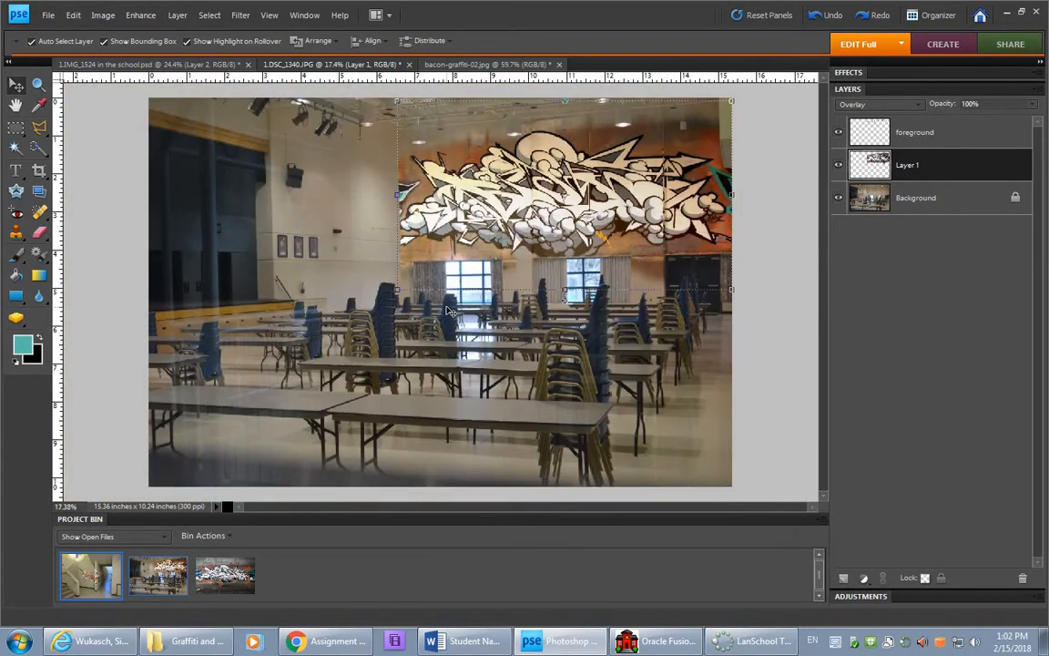
click(765, 346)
click(937, 168)
drag(947, 106, 910, 108)
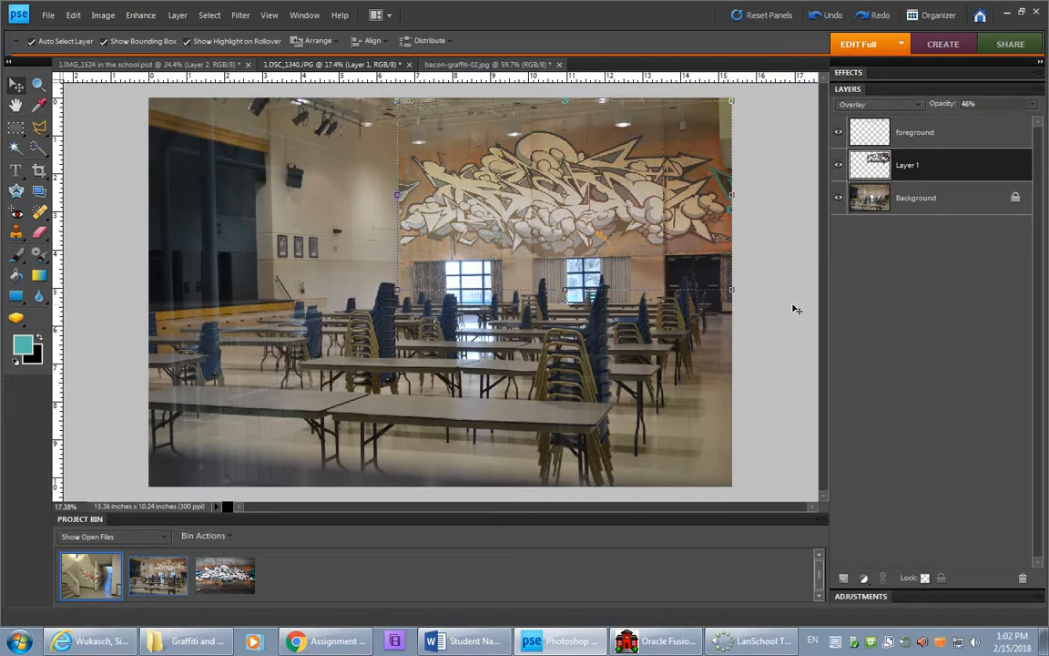
Step: Try a Levels adjustment of the black output point on the Background layer
key(alt+bracketleft)
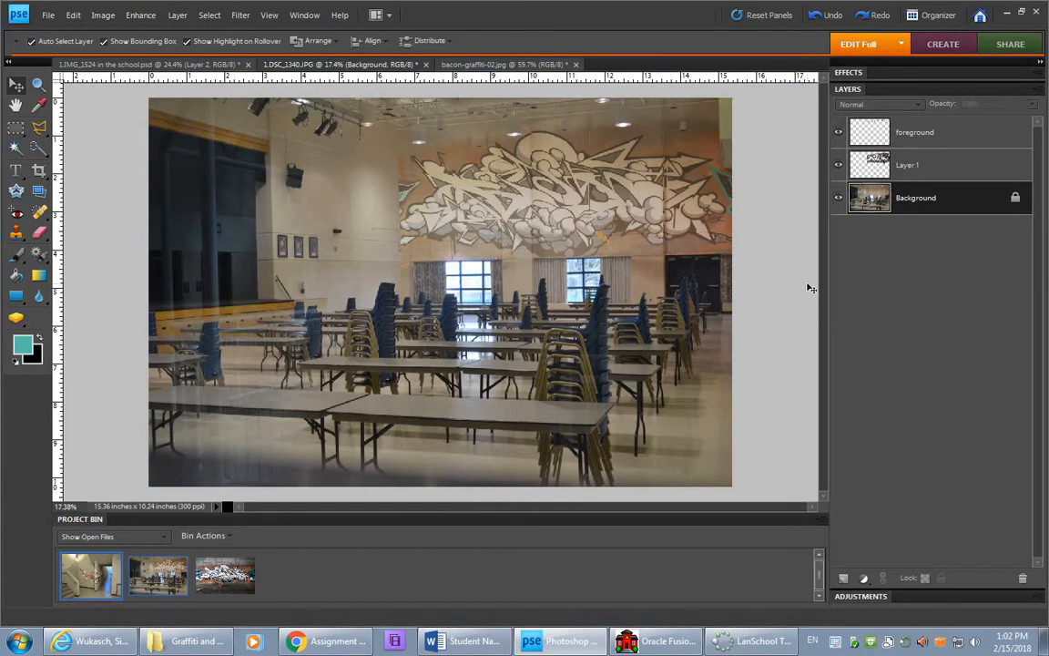
click(141, 15)
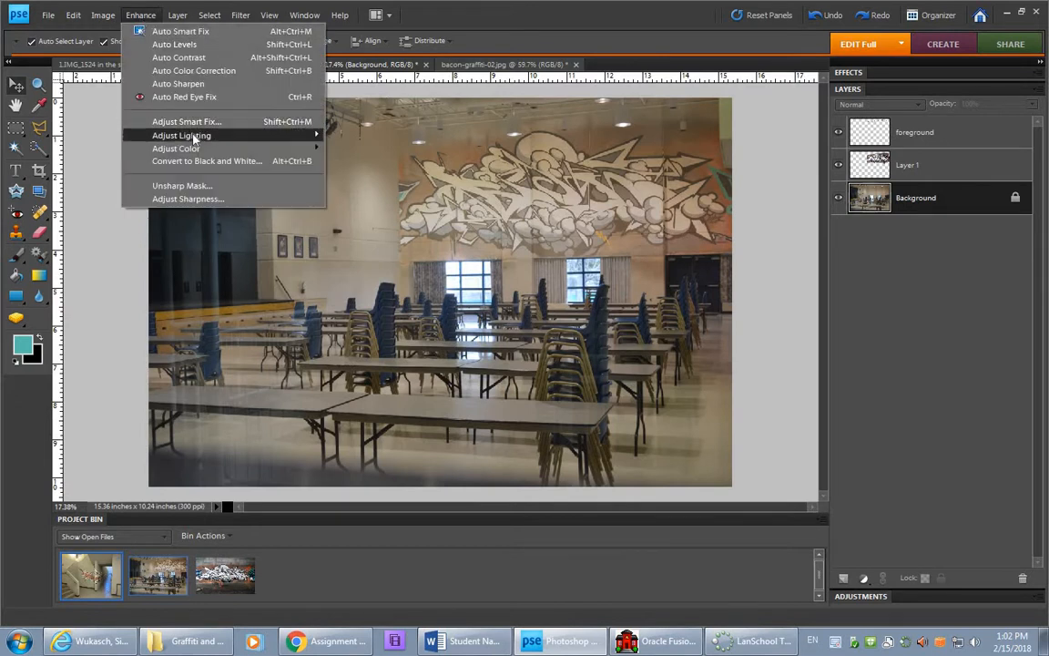
mouse_move(193, 136)
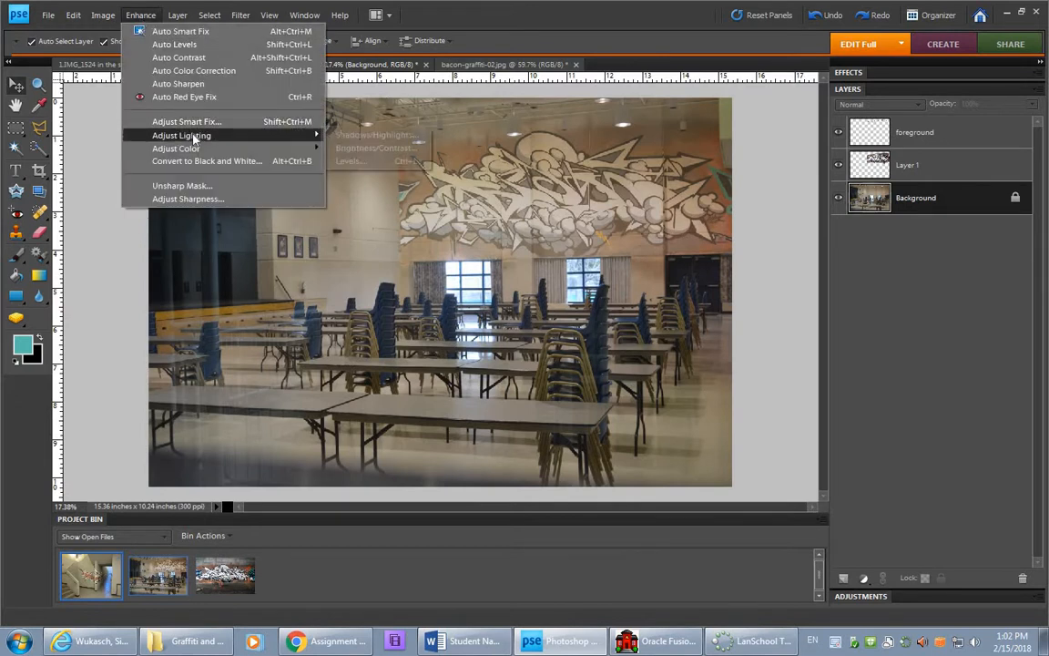
click(364, 164)
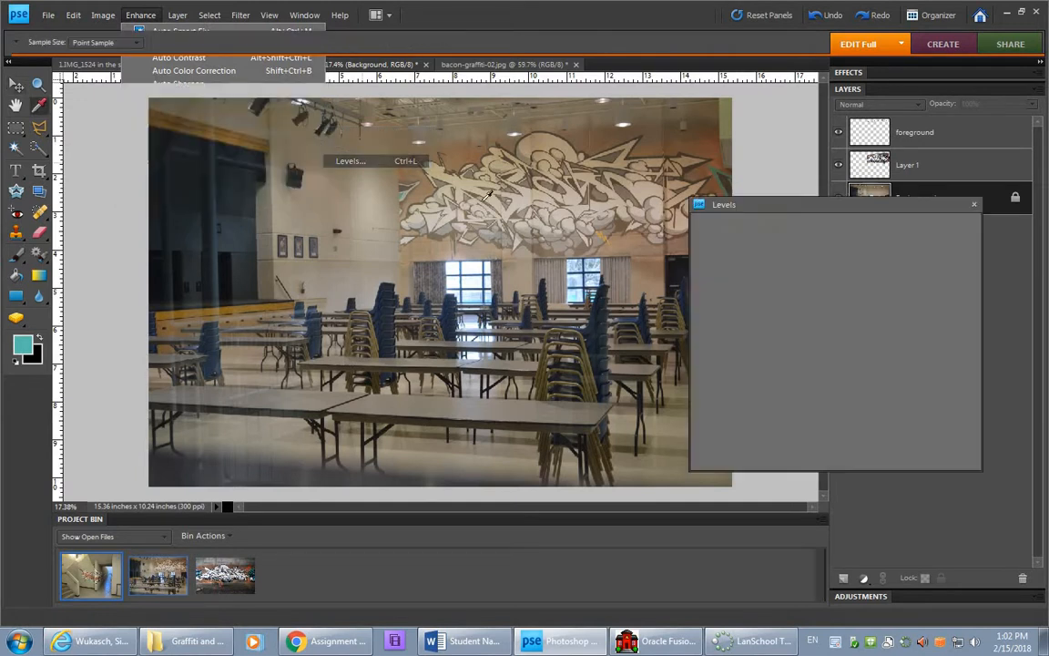
drag(734, 200, 765, 170)
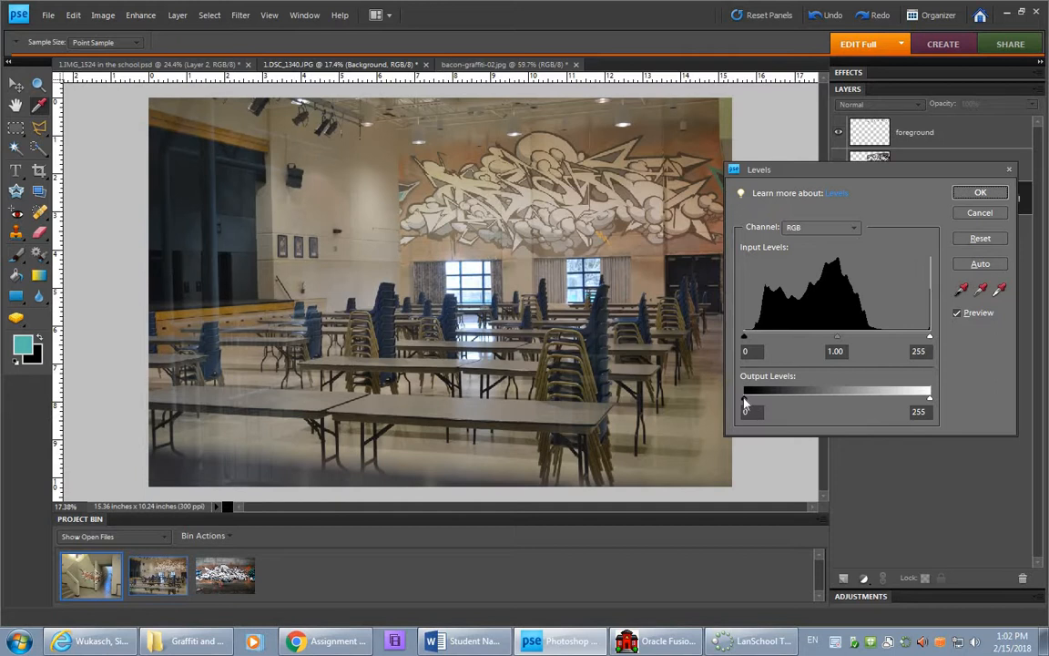
mouse_move(744, 399)
mouse_down()
mouse_move(771, 398)
mouse_move(742, 397)
mouse_up()
click(976, 192)
Step: Open Levels for the graffiti layer and set the output levels to 15 and 208
click(947, 169)
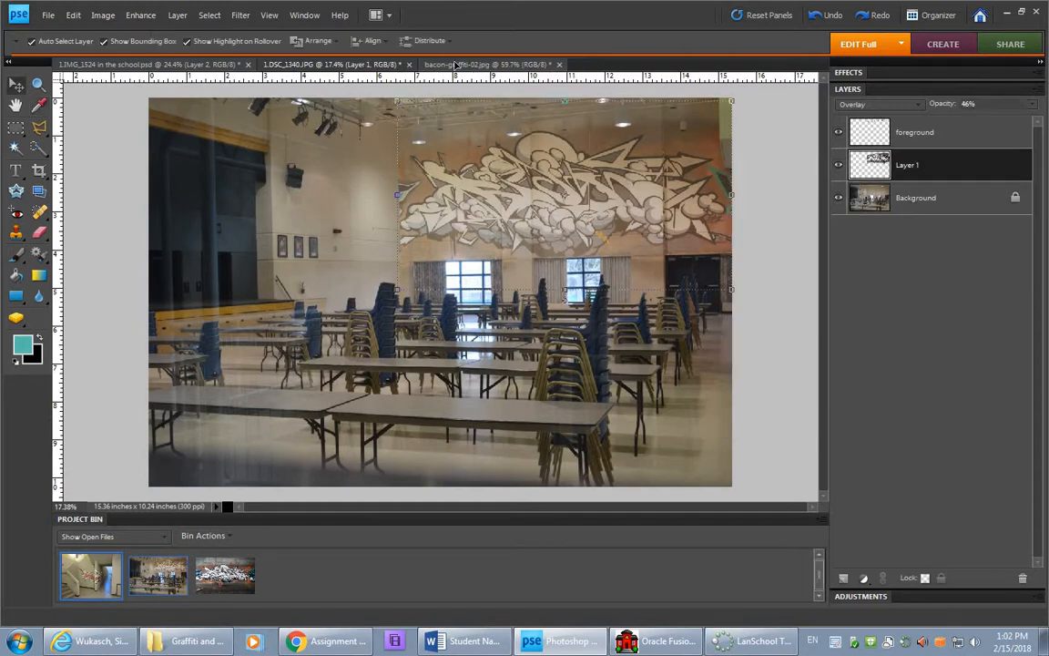
key(ctrl+l)
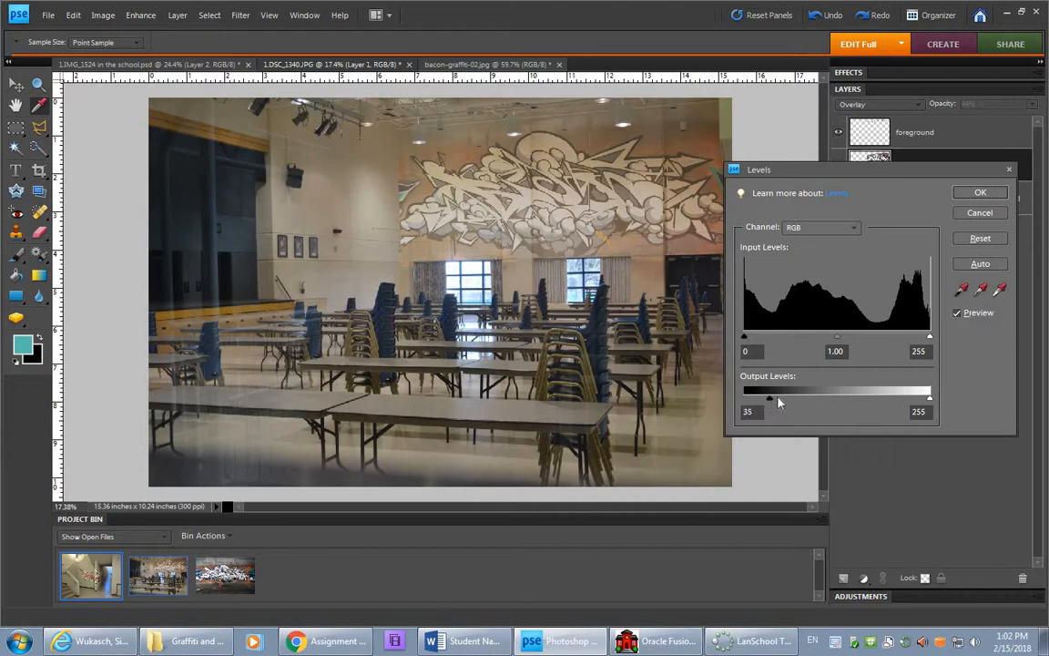
drag(779, 401, 787, 399)
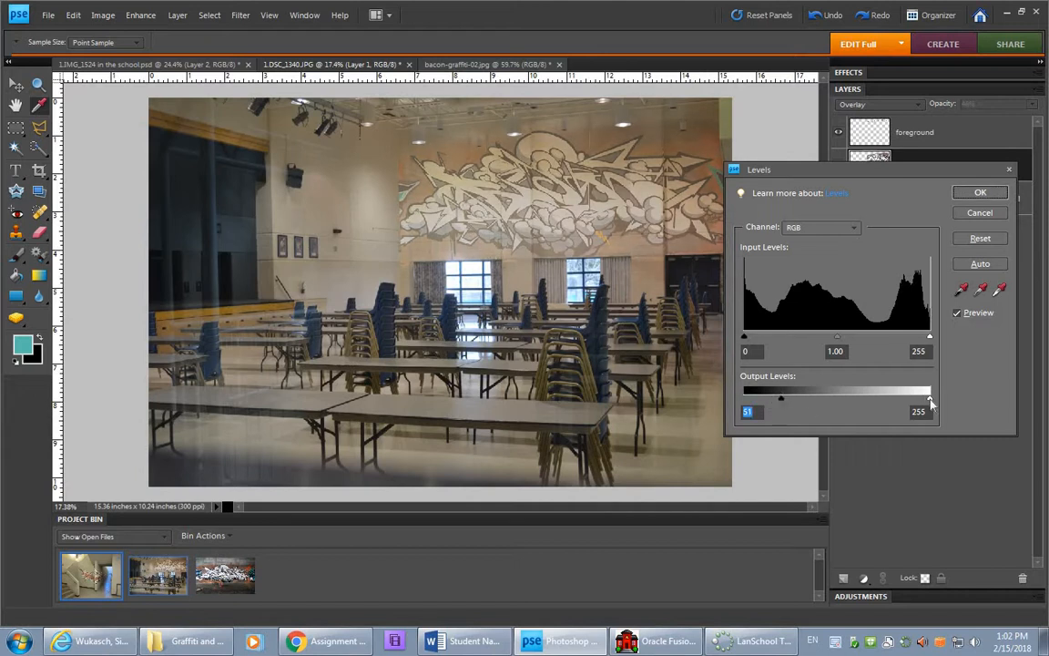
drag(931, 404, 896, 399)
drag(782, 399, 767, 399)
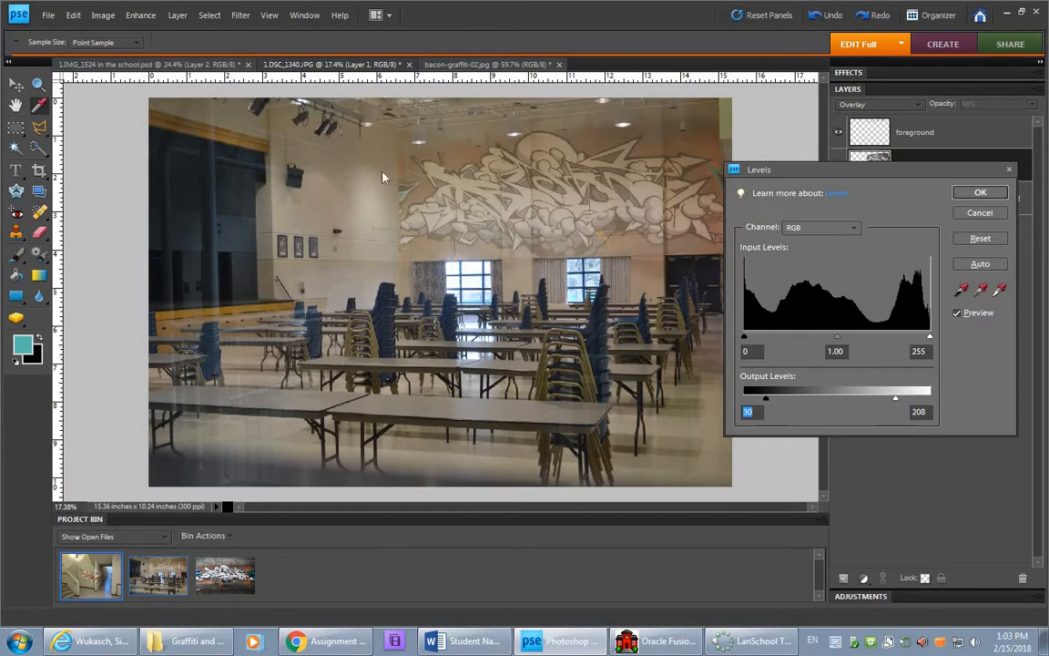
drag(764, 401, 753, 402)
Step: Set the graffiti layer's input levels to 26, 1.63 and 201, keeping output levels 15 and 208, and apply
drag(838, 342, 846, 342)
drag(744, 337, 763, 338)
drag(930, 341, 891, 339)
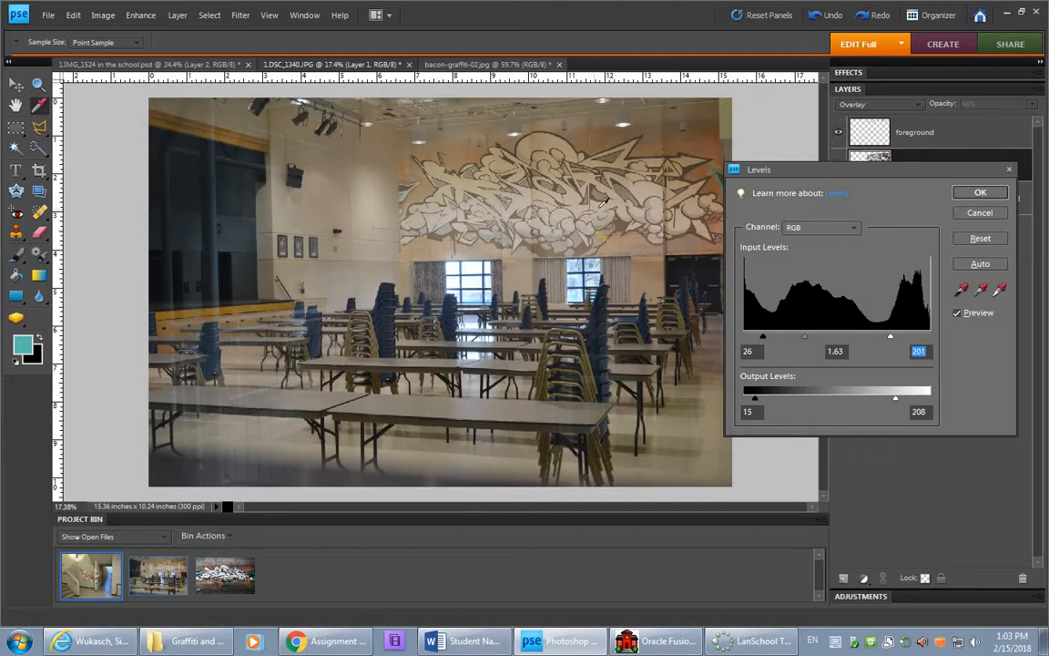
click(980, 194)
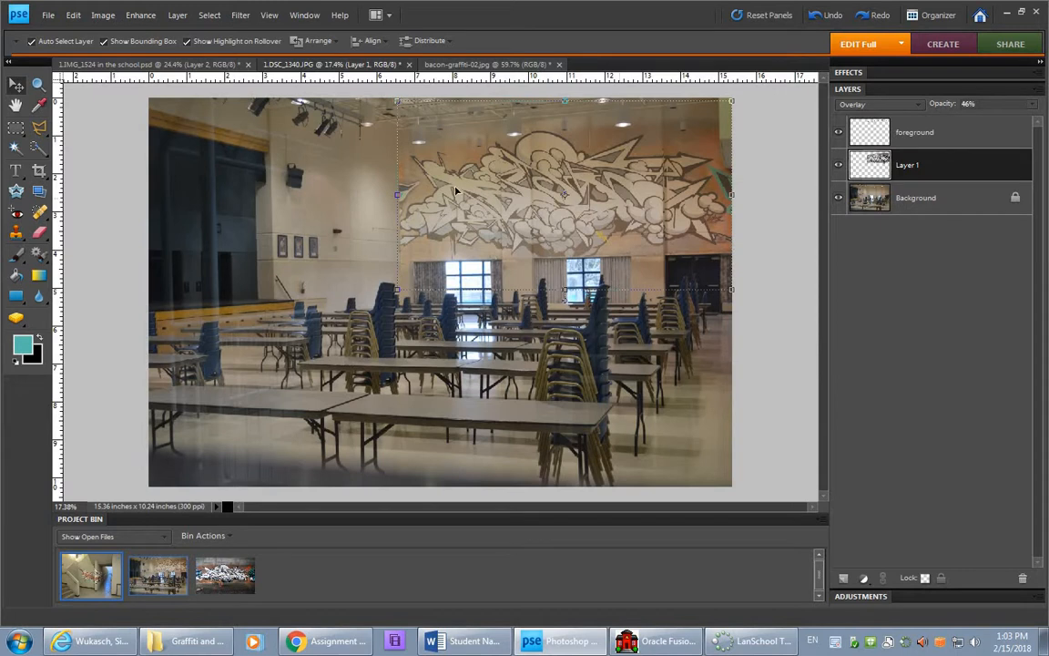
Step: Adjust the graffiti layer's Hue/Saturation to hue +36 and saturation +2
click(136, 15)
mouse_move(173, 149)
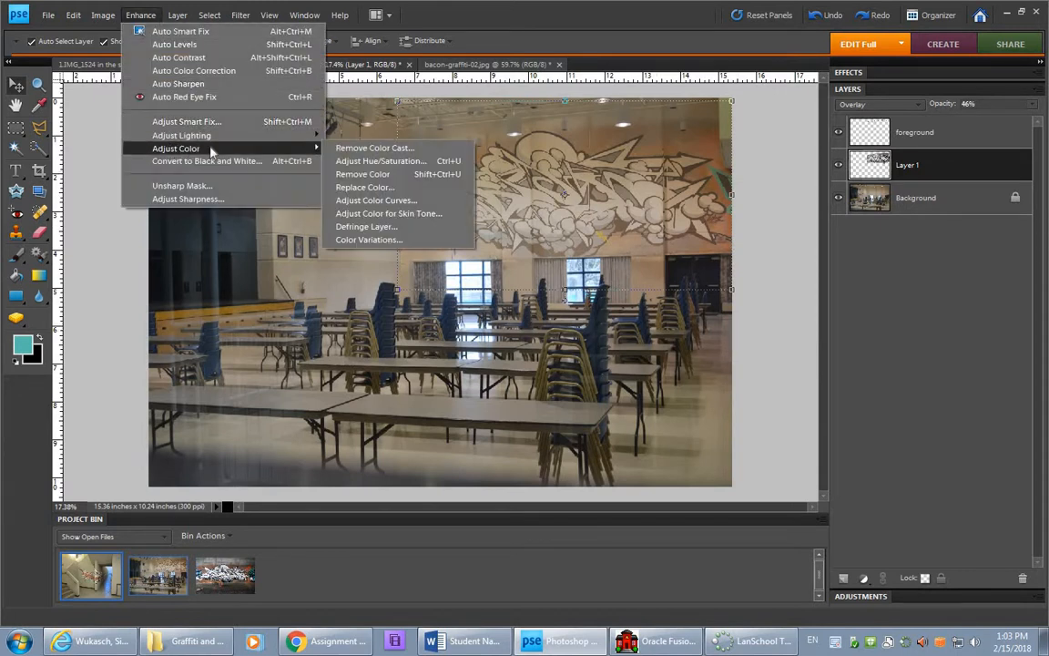
click(381, 162)
drag(731, 127, 855, 119)
drag(845, 223, 847, 261)
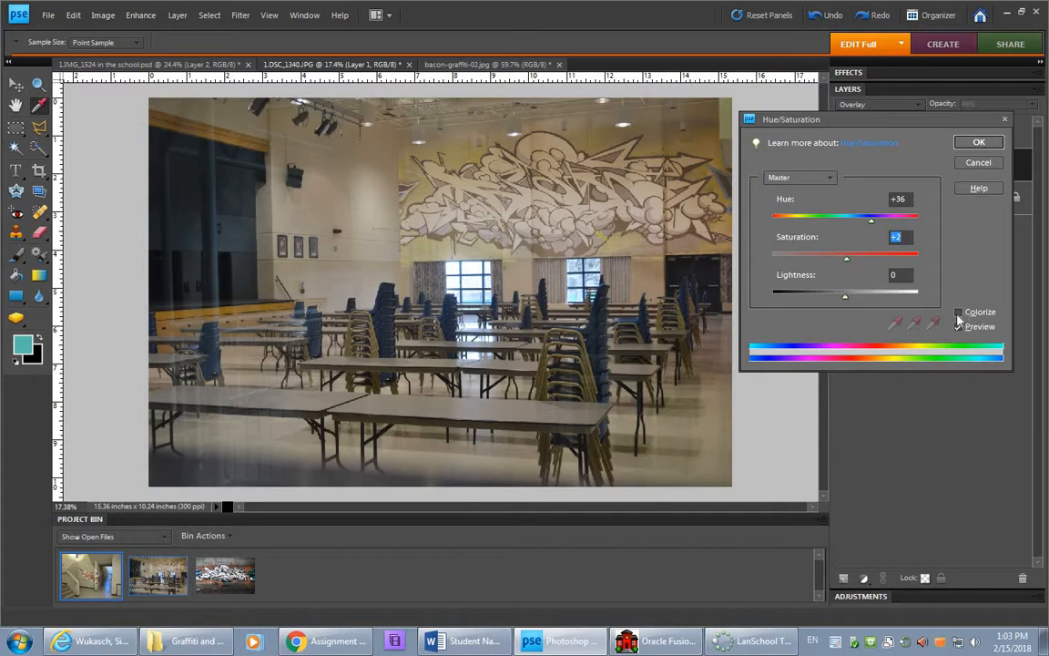
click(977, 144)
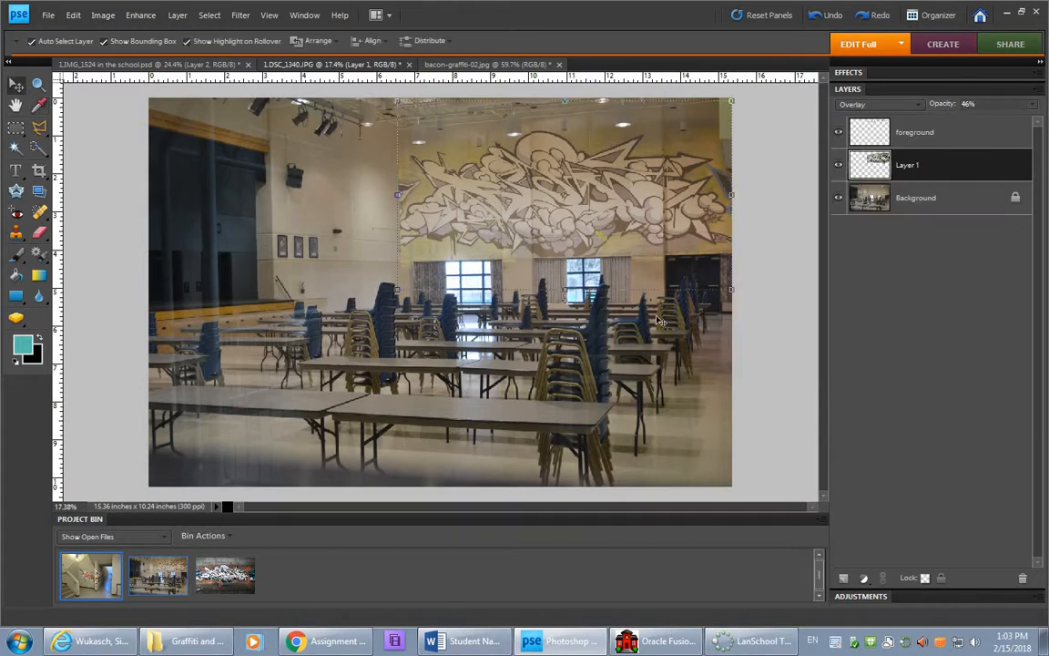
Step: Review the layer stack by selecting Layer 1, the foreground layer and the Background in turn
click(779, 400)
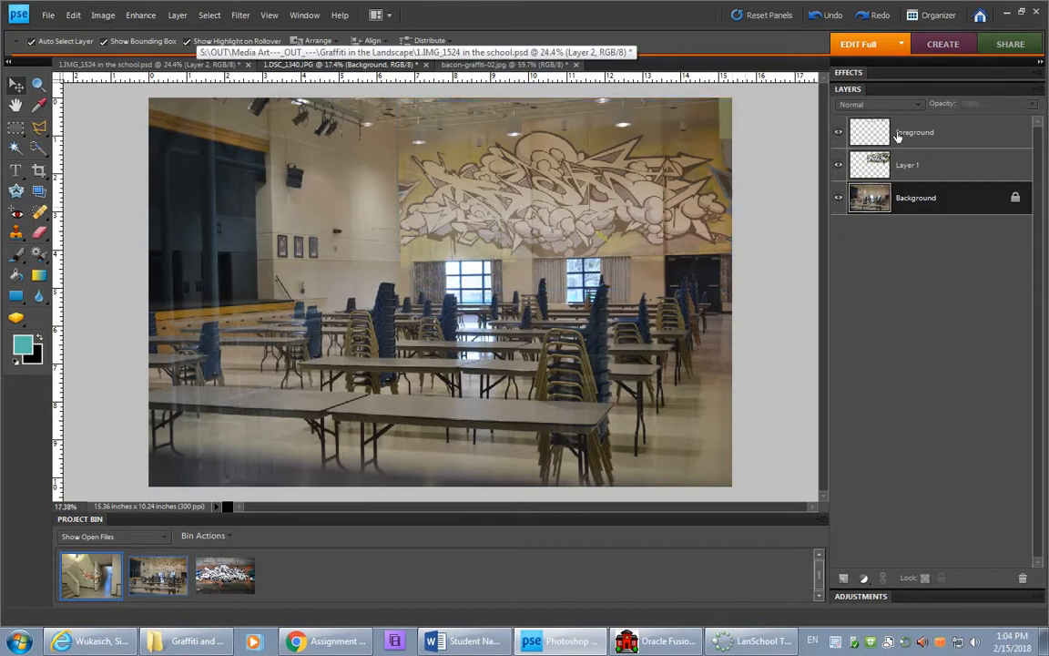
click(921, 165)
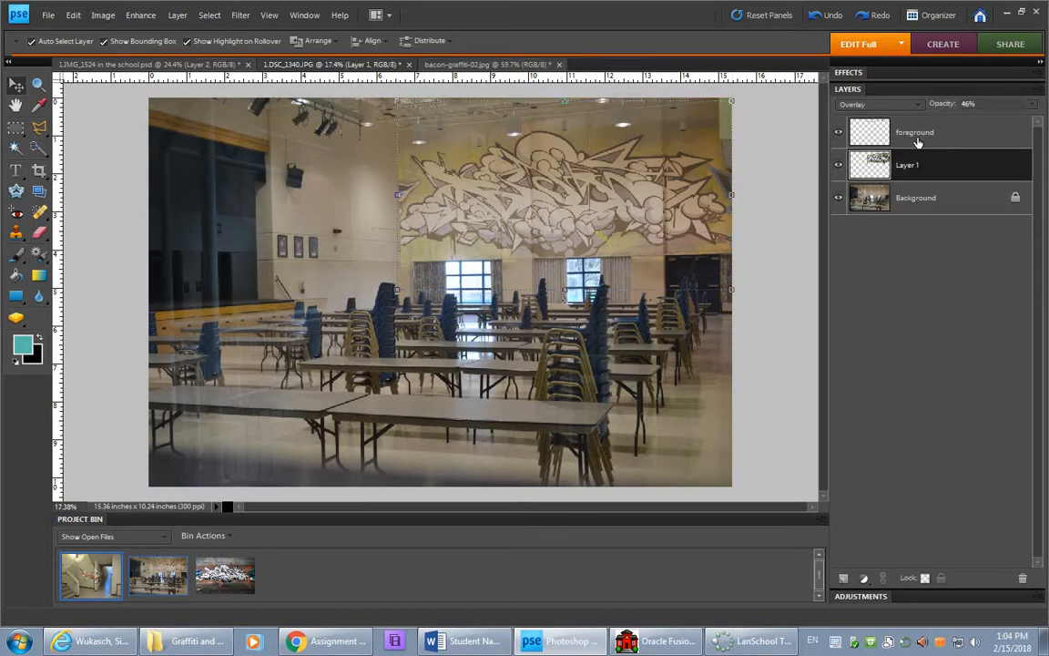
click(916, 134)
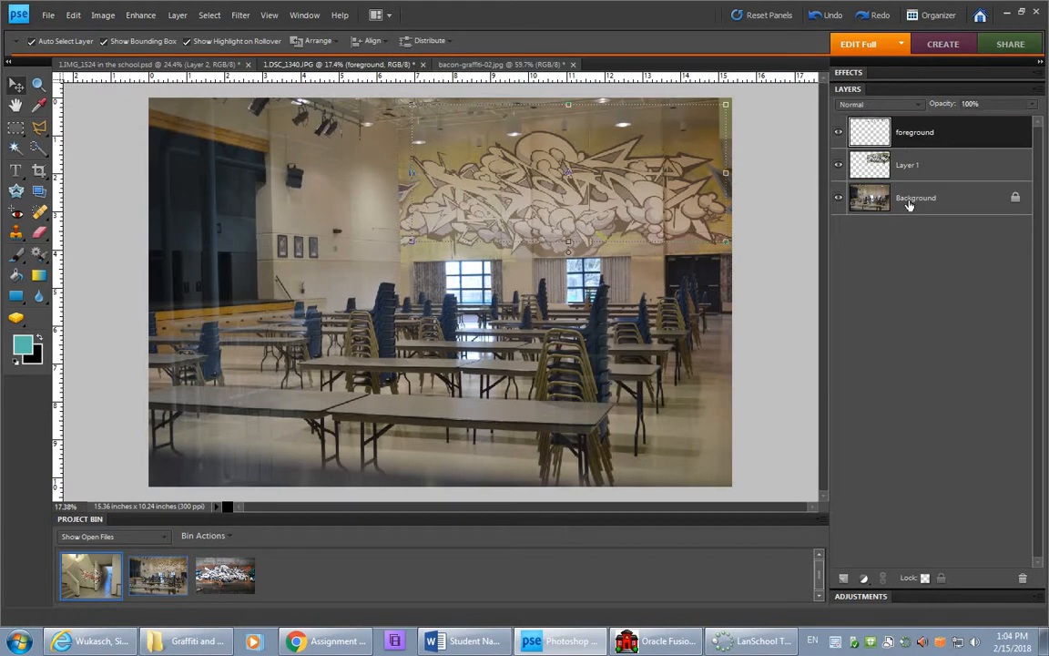
click(906, 206)
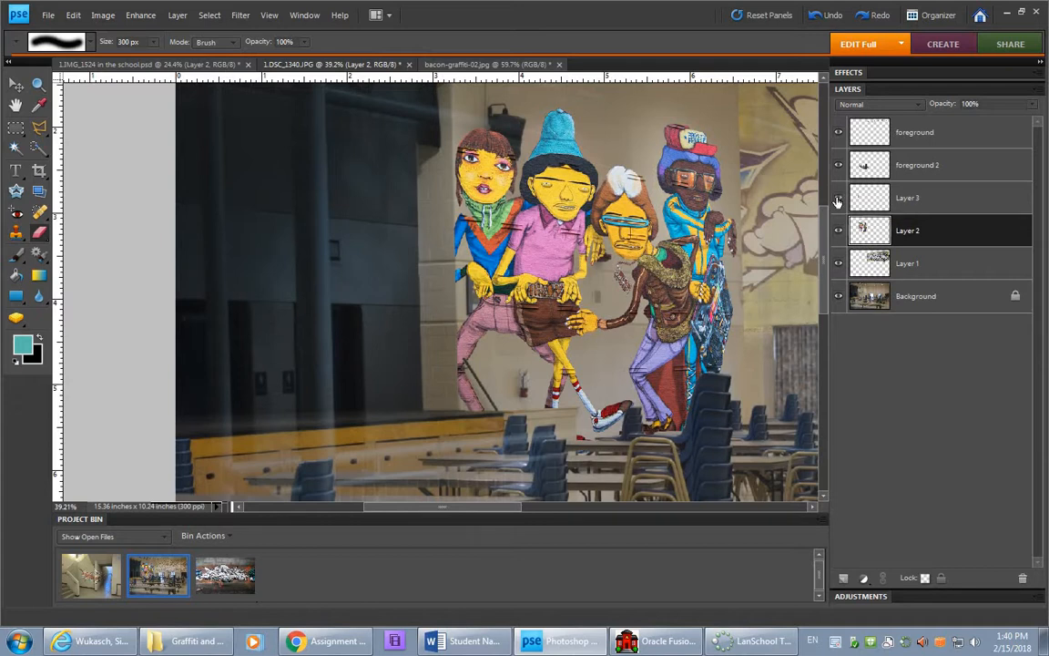
Step: Apply Levels to Layer 3 with input levels 22, 0.82 and 250 and output levels 35 and 225
click(913, 201)
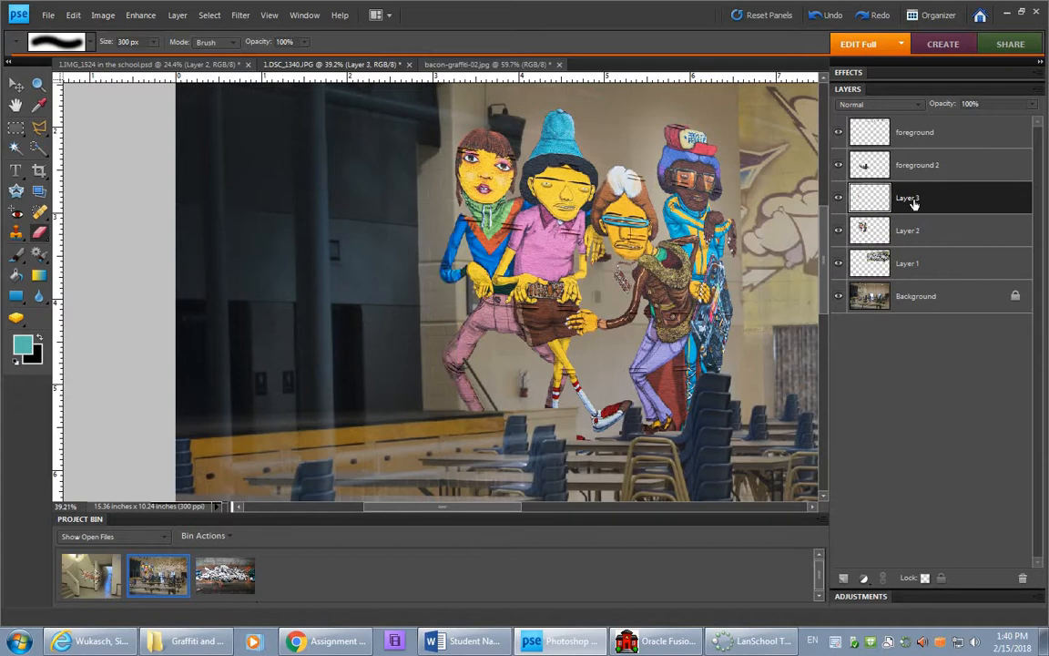
key(ctrl+l)
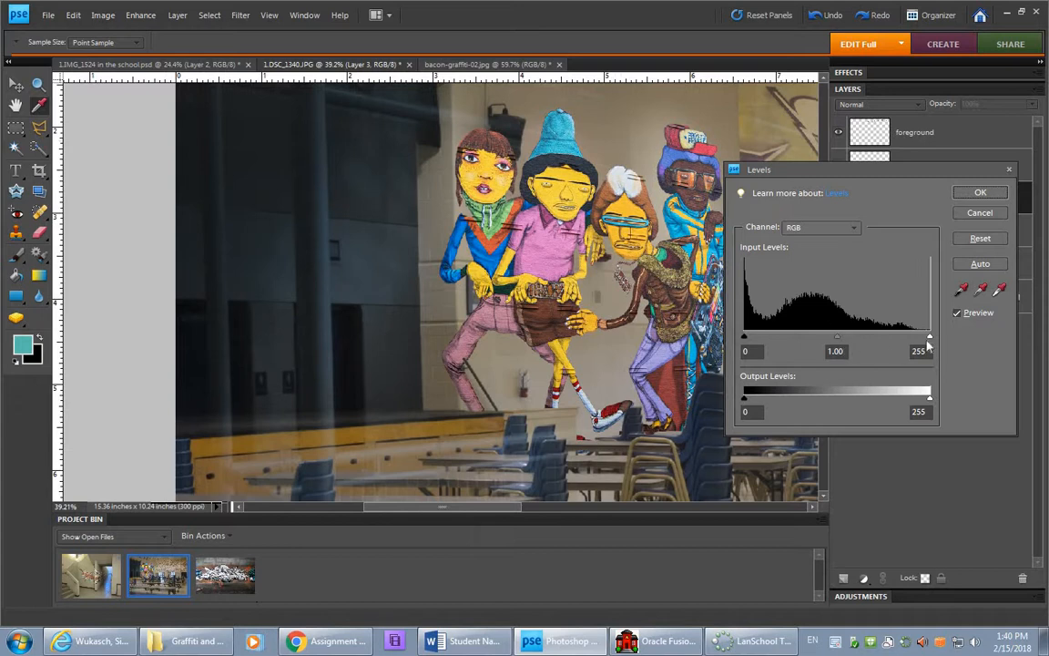
drag(930, 336, 925, 339)
drag(745, 338, 763, 342)
drag(842, 341, 854, 337)
drag(745, 398, 759, 405)
drag(927, 402, 910, 403)
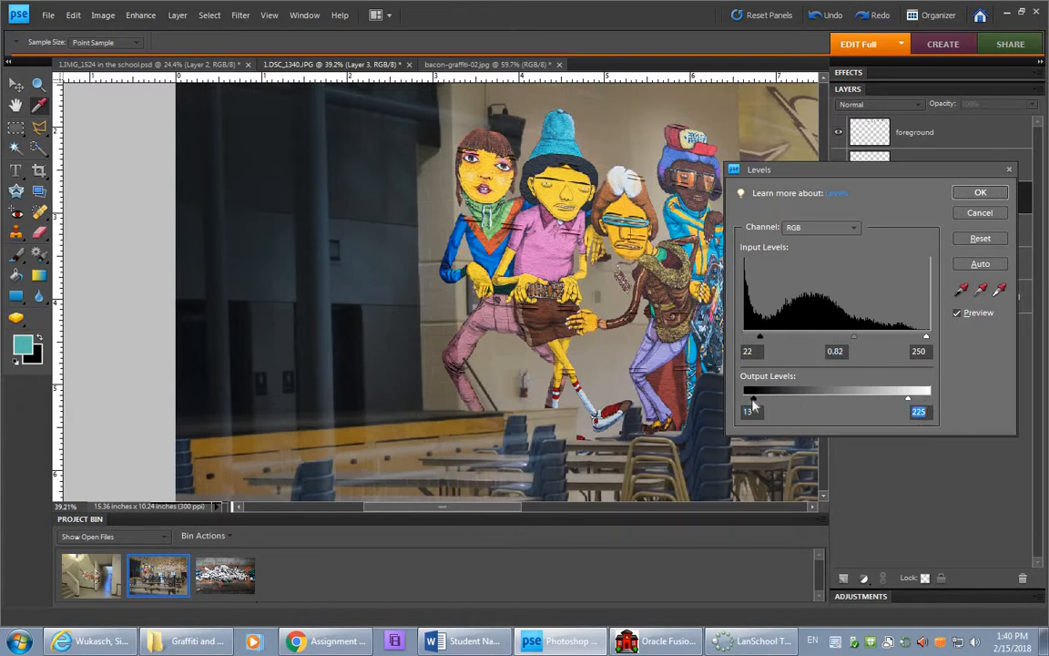
drag(755, 401, 770, 400)
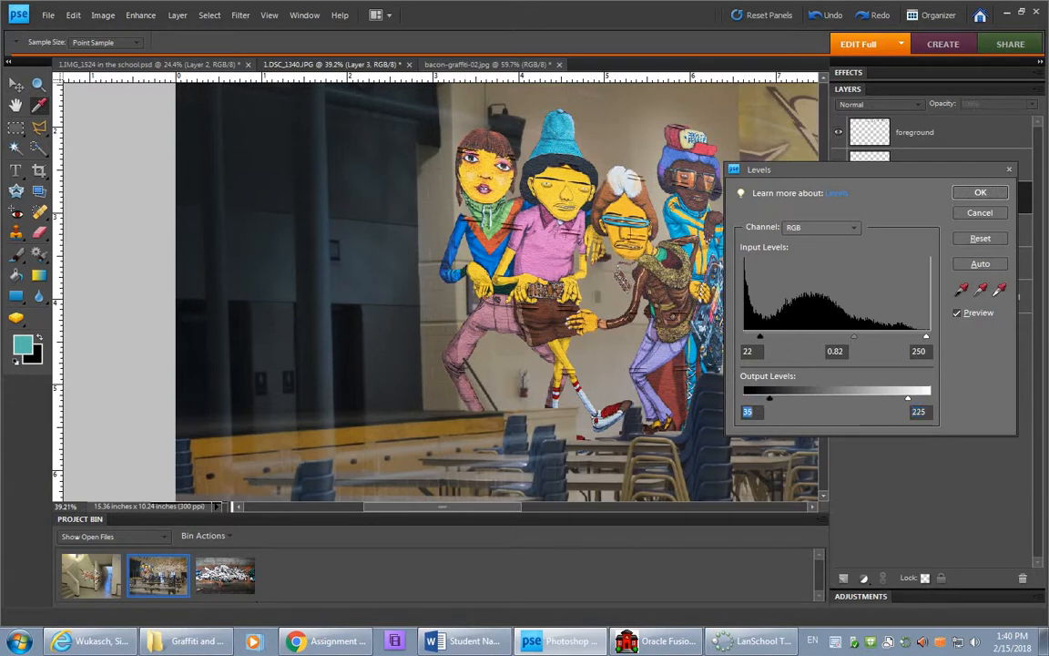
click(979, 193)
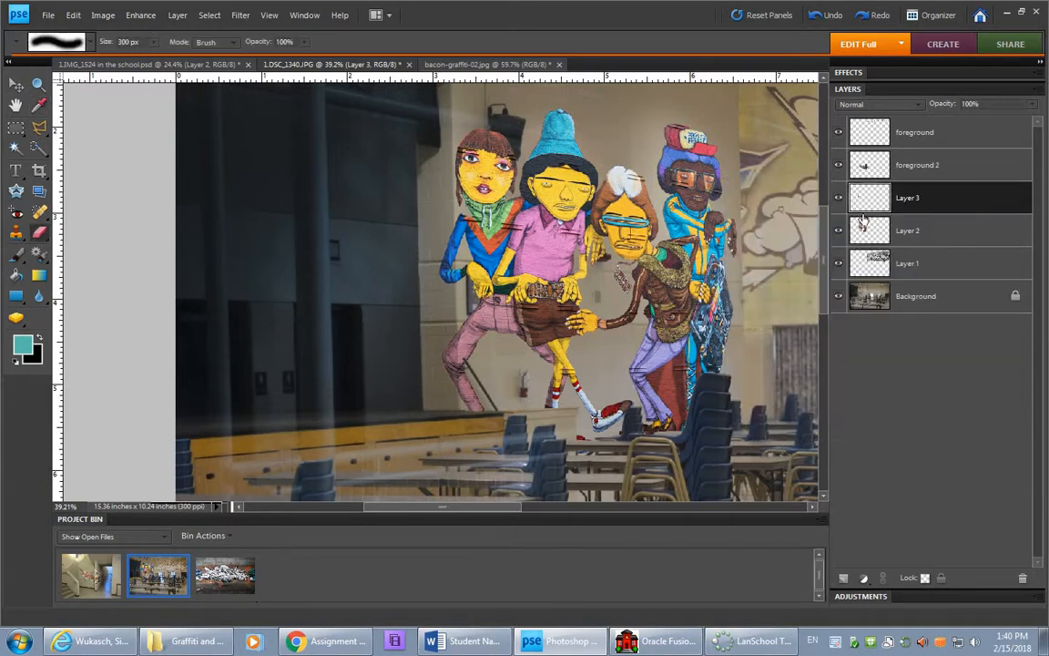
Step: Open Levels for Layer 2, and slightly lower Layer 3's white input level
click(924, 230)
key(ctrl+l)
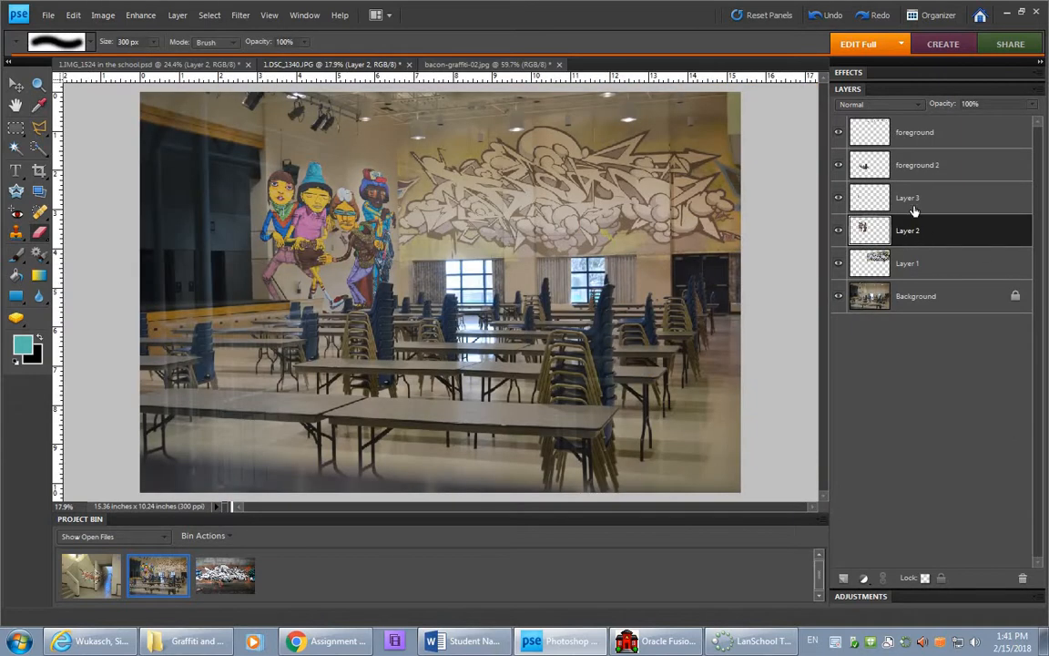
click(913, 200)
key(ctrl+l)
drag(267, 181, 727, 161)
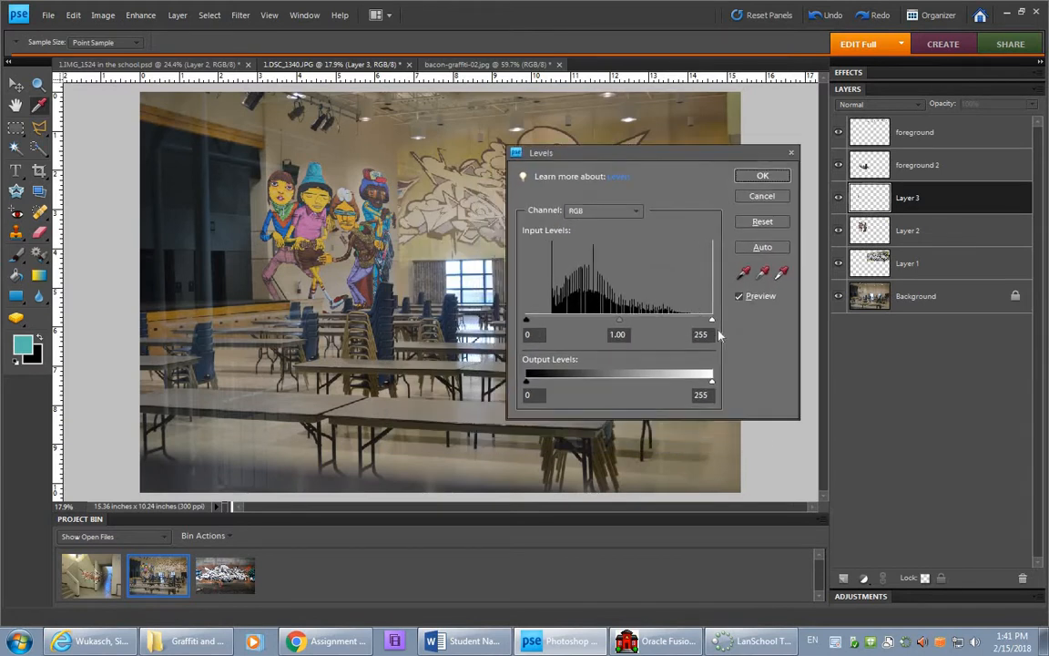
drag(712, 320, 702, 321)
click(758, 174)
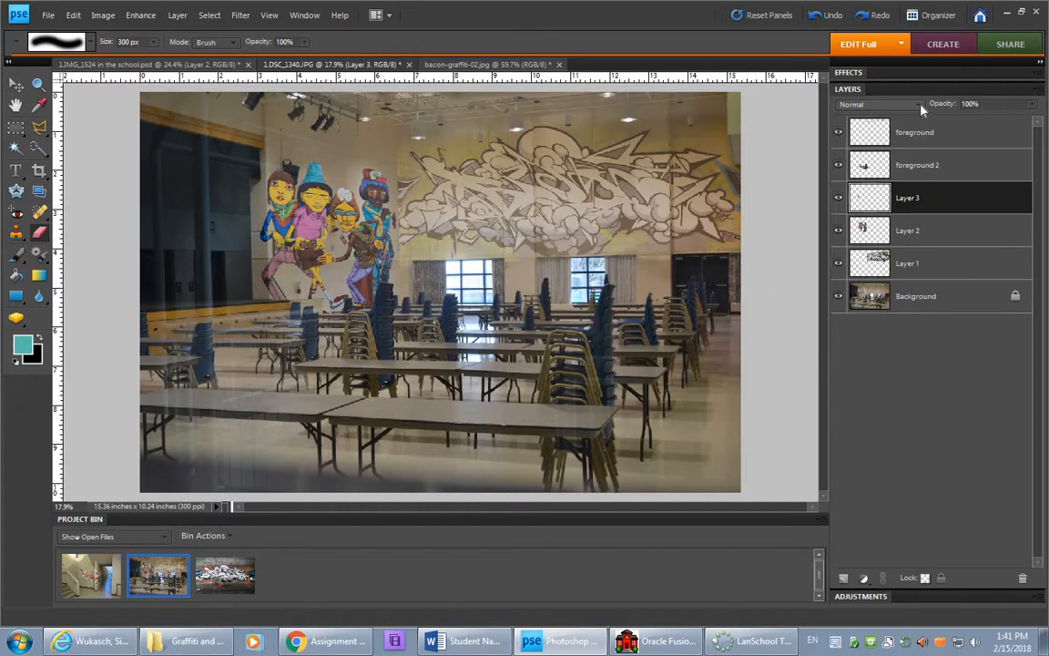
Step: Set the blending mode of both Layer 3 and Layer 2 to Overlay
click(918, 104)
click(864, 293)
click(860, 227)
click(905, 105)
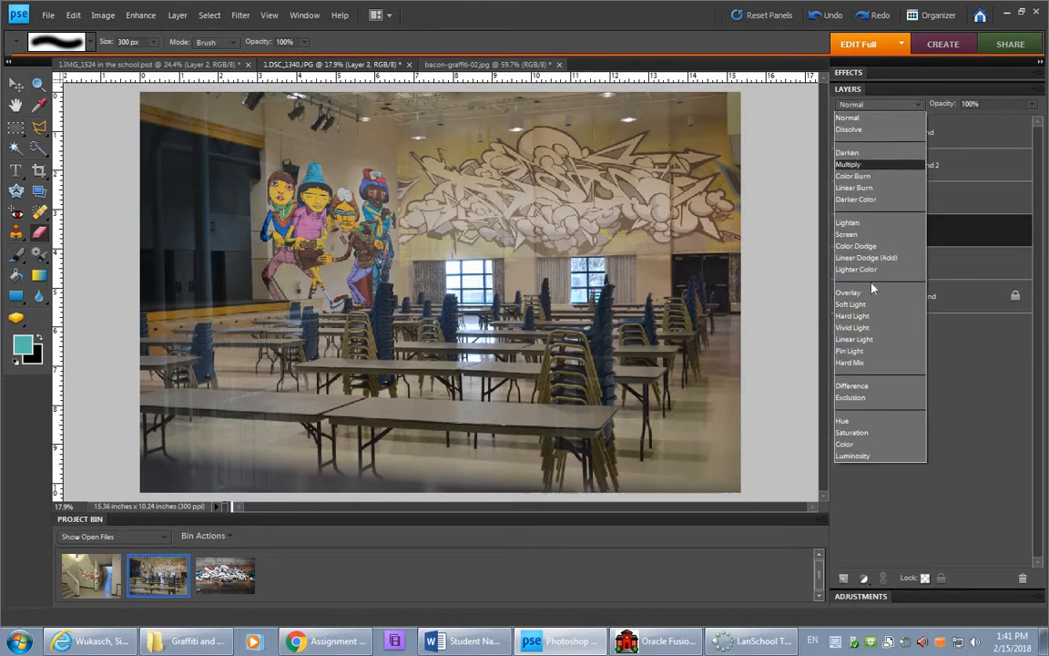
click(861, 293)
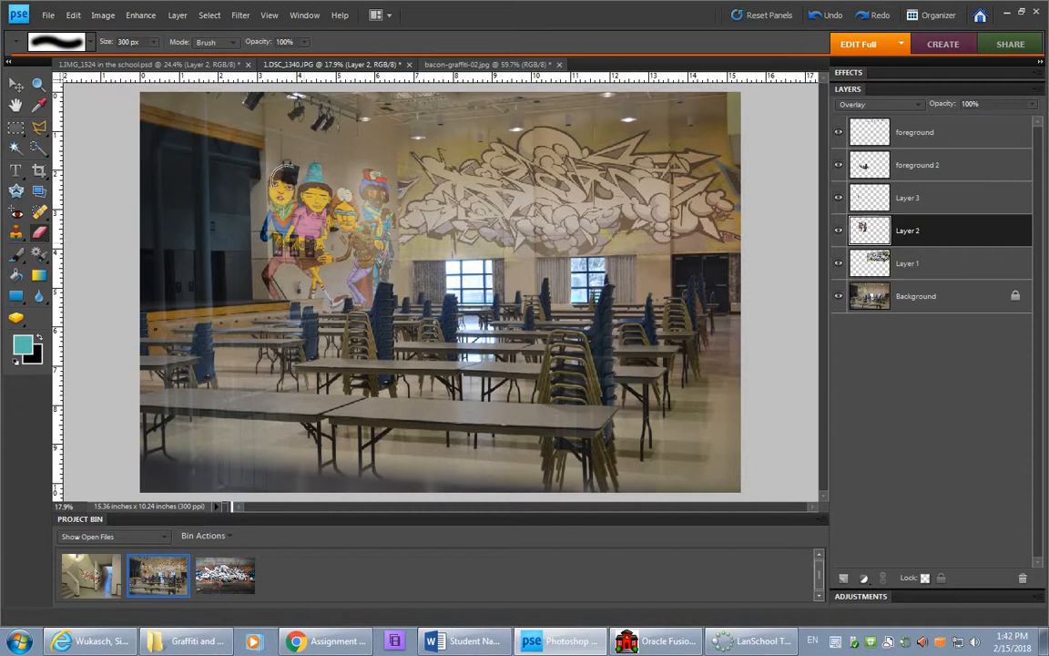
Step: Examine up close where the painted figures on the side wall overlap the speaker and the fixtures below it
scroll(269, 159, up, 5)
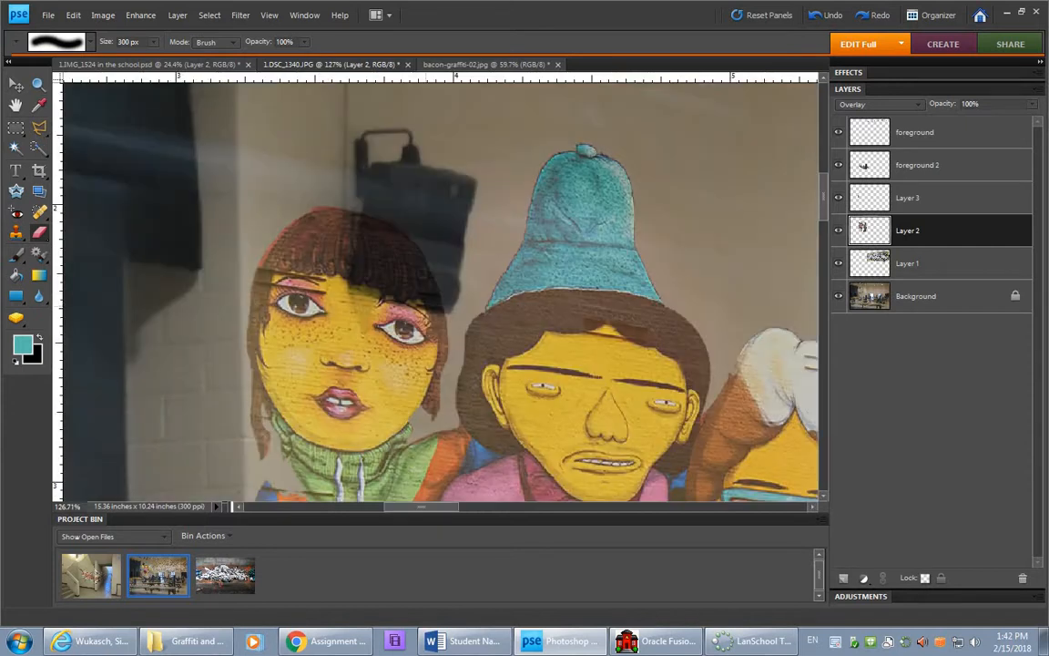
drag(366, 345, 367, 85)
drag(441, 332, 406, 123)
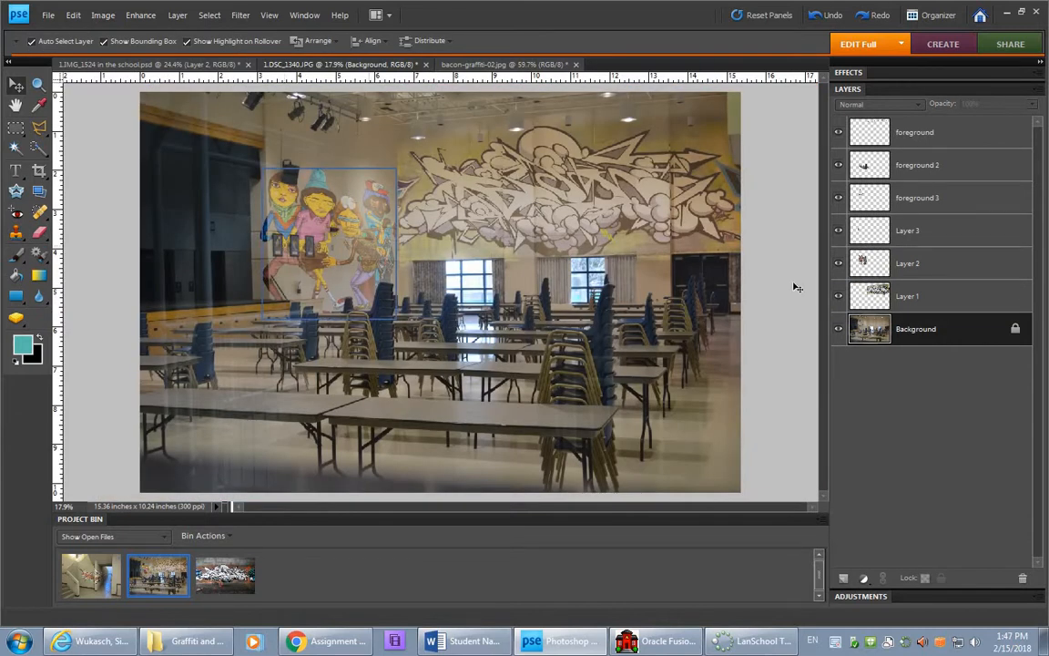
Step: Compare the hall with and without the figures on Layer 2, and against the Background layer alone
click(837, 265)
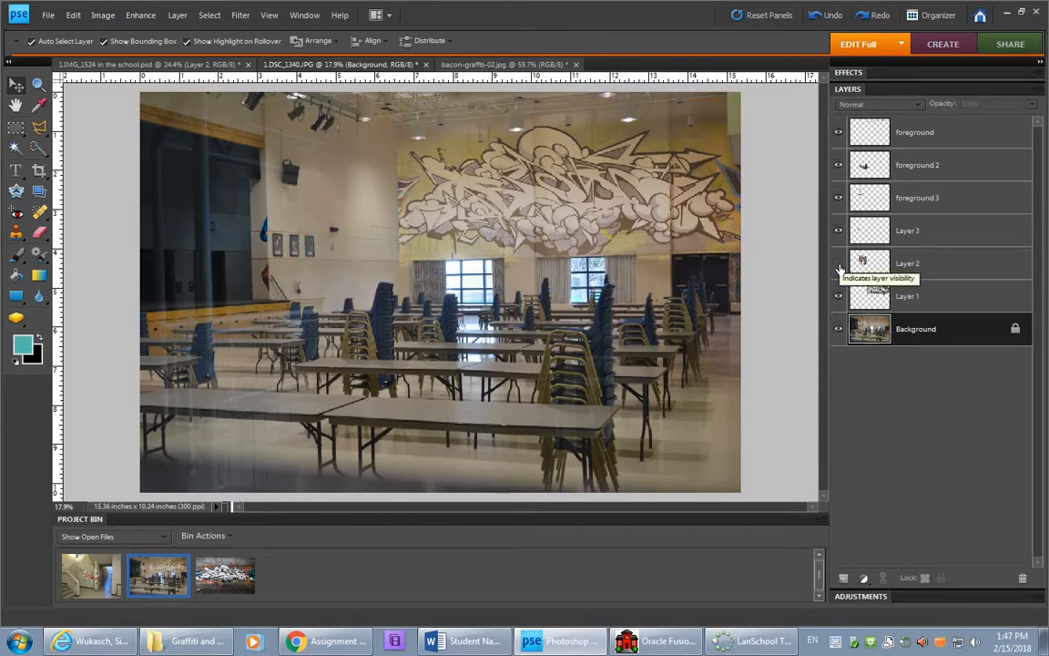
click(839, 265)
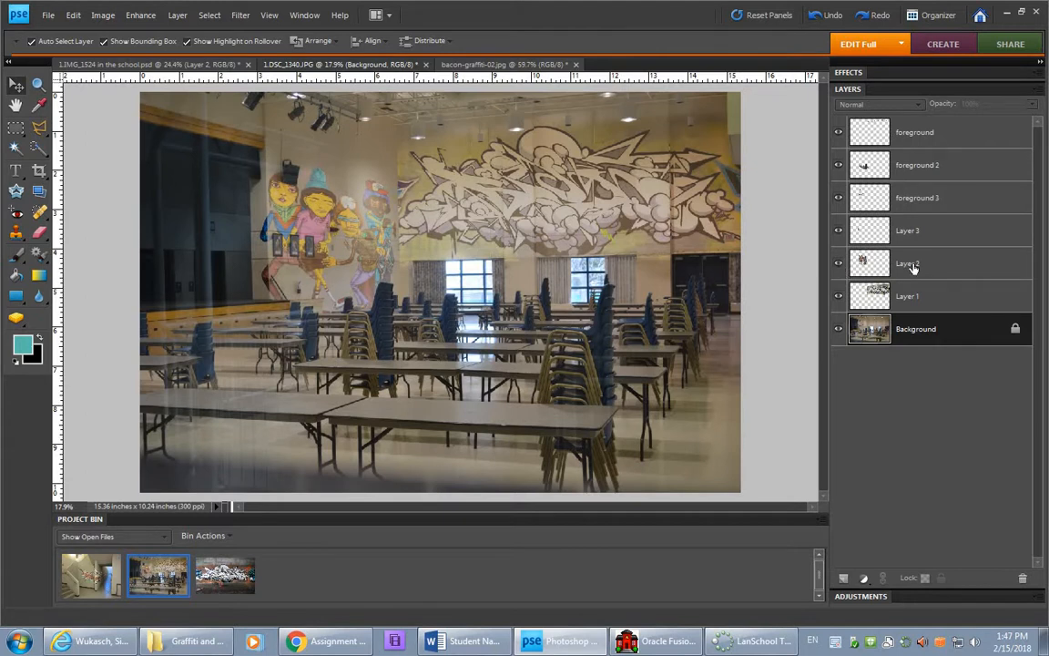
click(910, 265)
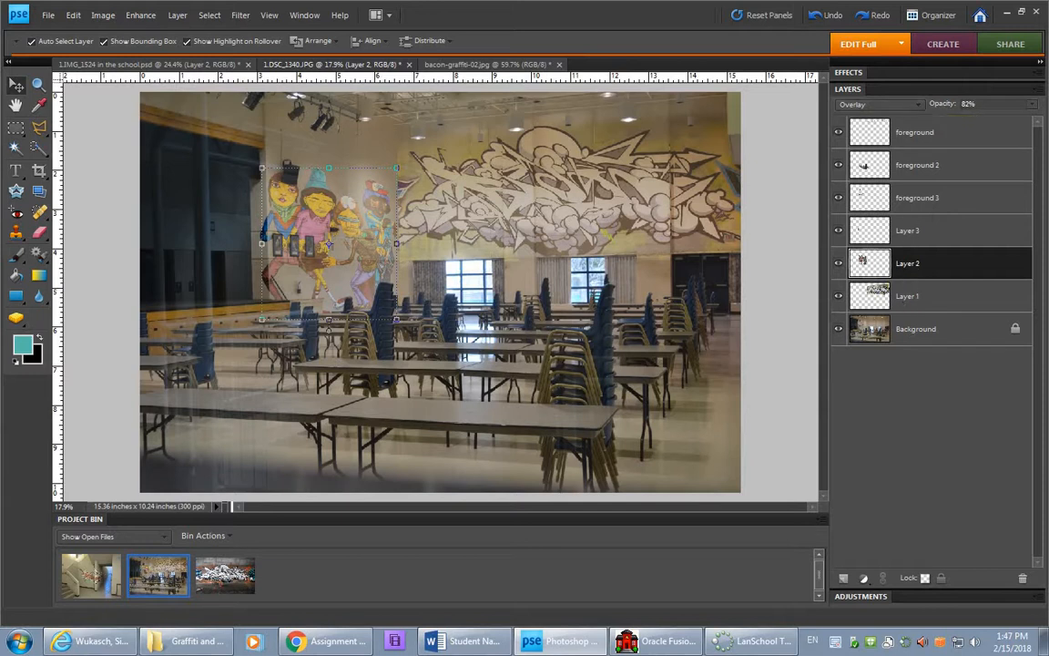
alt+click(839, 330)
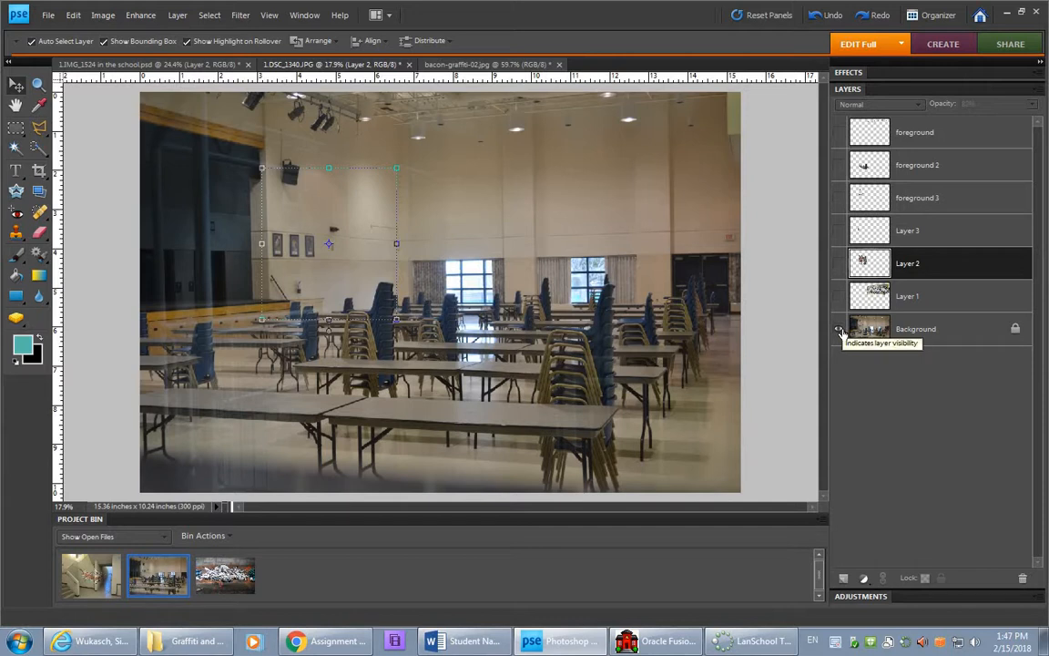
click(887, 337)
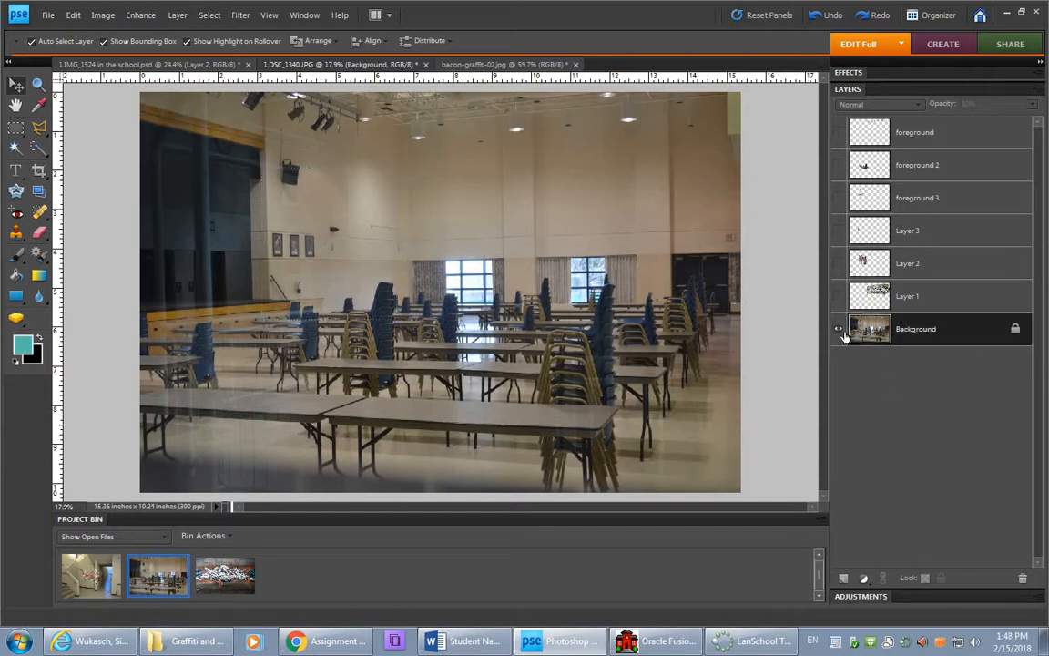
alt+click(838, 332)
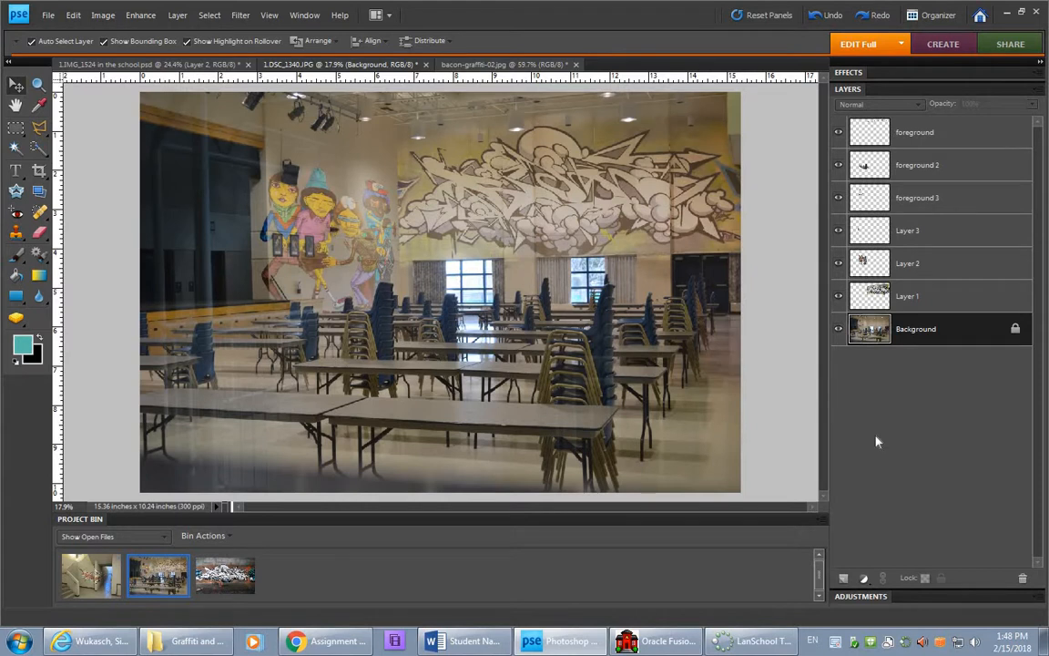
Step: Distort the four figures on Layer 2 to follow the side wall's perspective, apply the transformation and reselect the layer
click(910, 266)
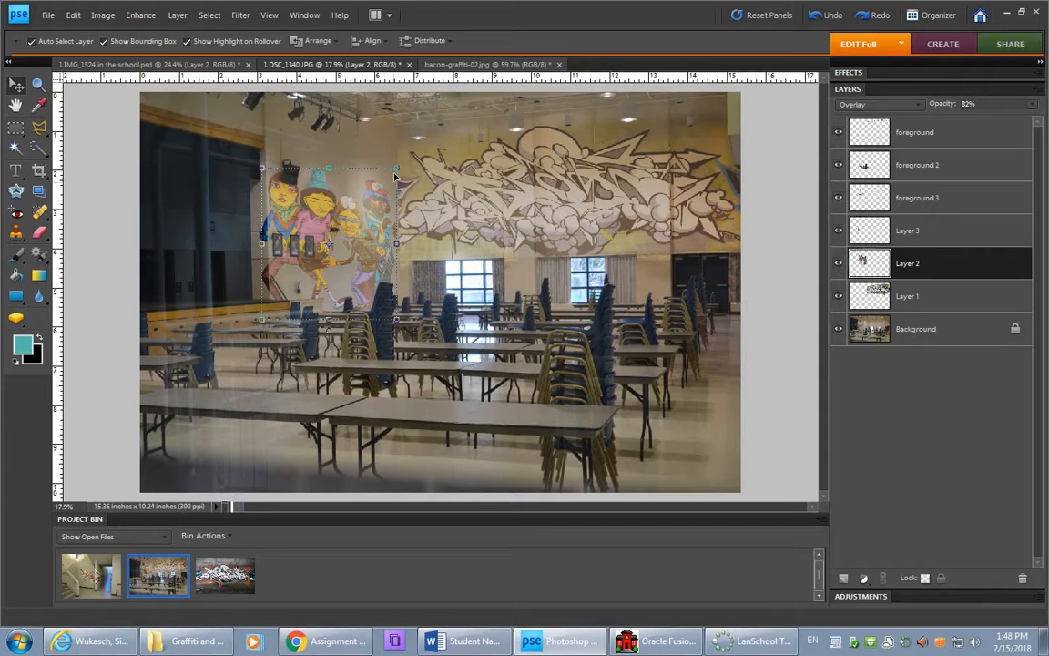
mouse_move(396, 171)
mouse_down()
mouse_move(397, 199)
mouse_move(401, 162)
mouse_up()
key(Return)
click(706, 290)
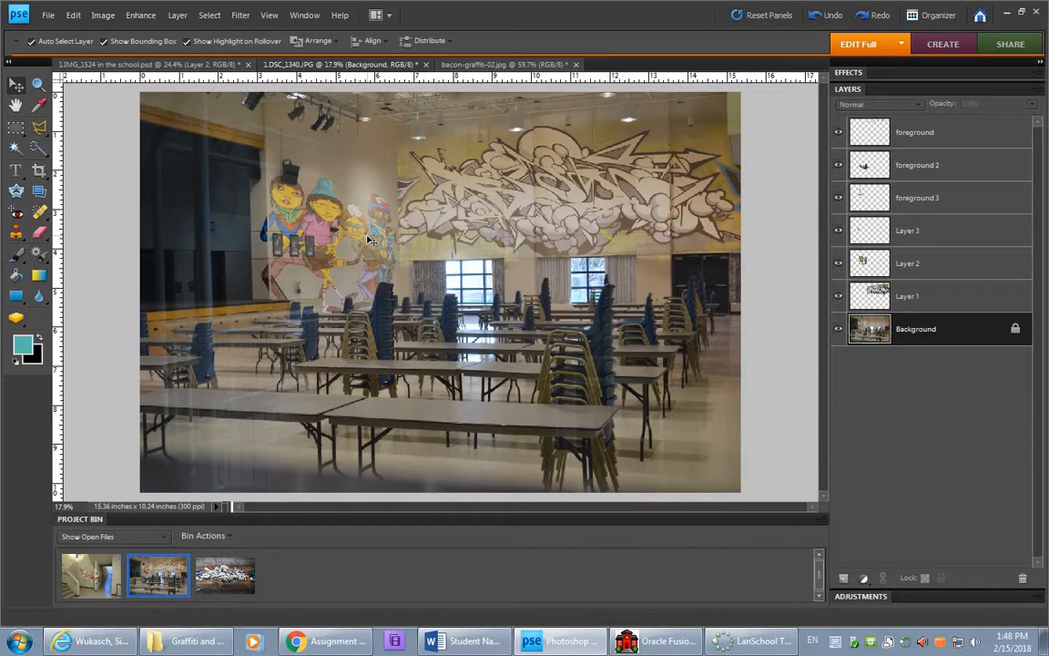
click(366, 238)
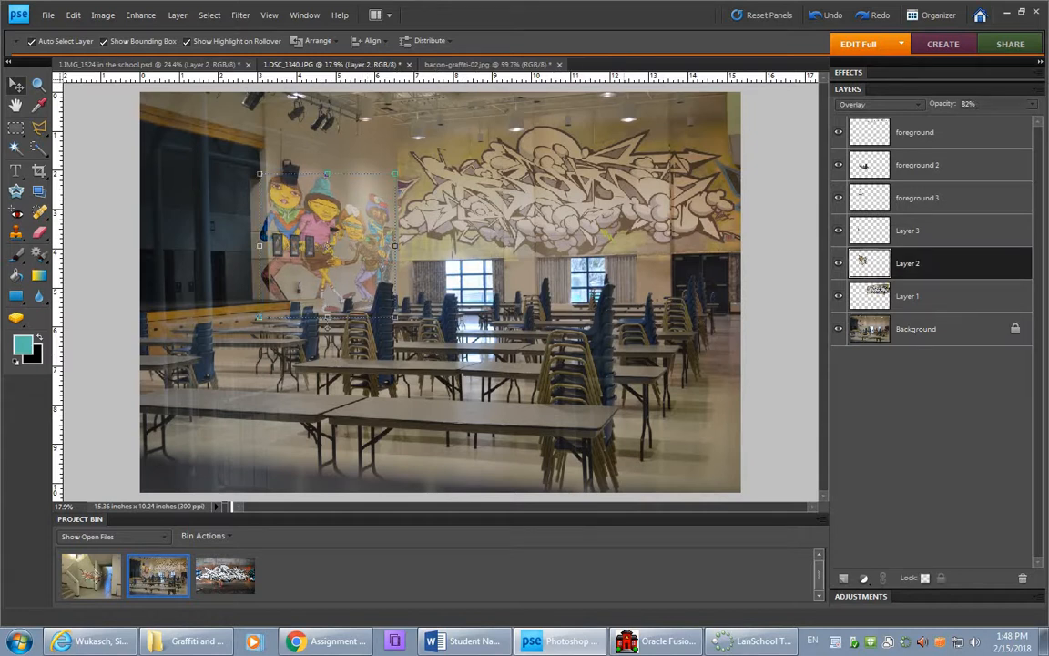